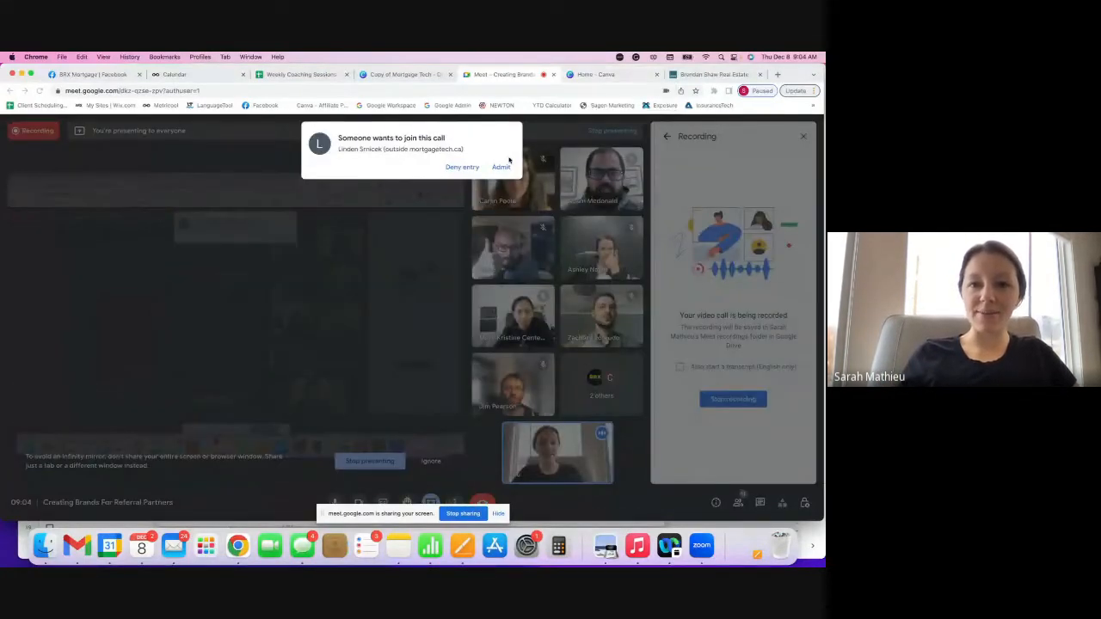
- Admit the waiting guest to the Meet call and switch to the Canva home page
left_click(501, 167)
left_click(615, 75)
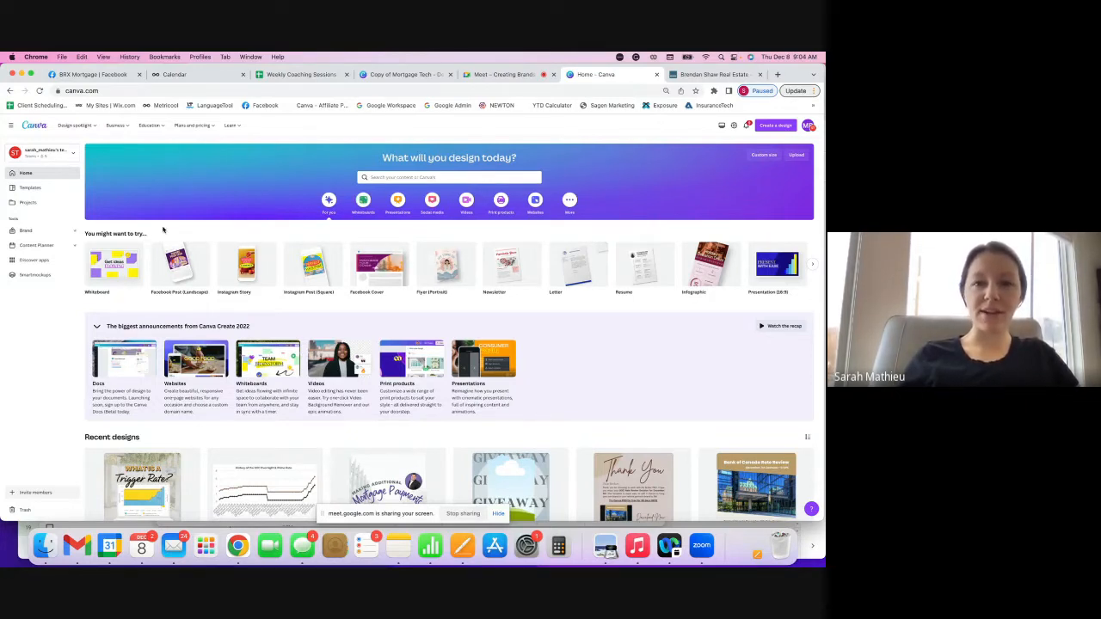
- Admit another waiting guest from the Meet tab and return to Canva
left_click(502, 78)
left_click(500, 168)
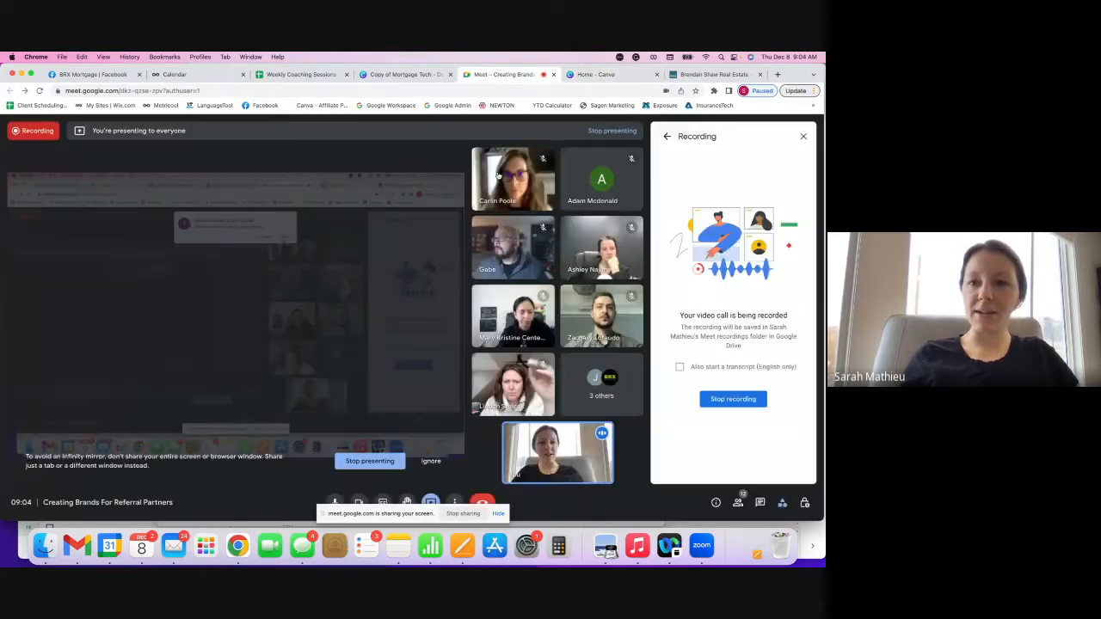
left_click(596, 75)
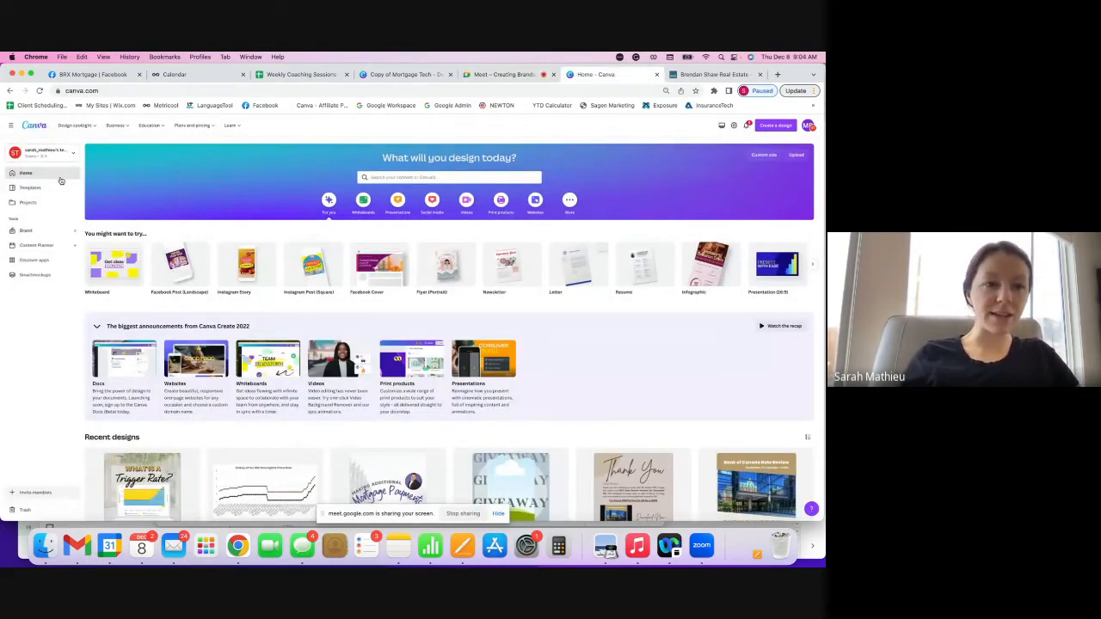
- Open Canva's Brand page showing all existing brand kits
left_click(56, 232)
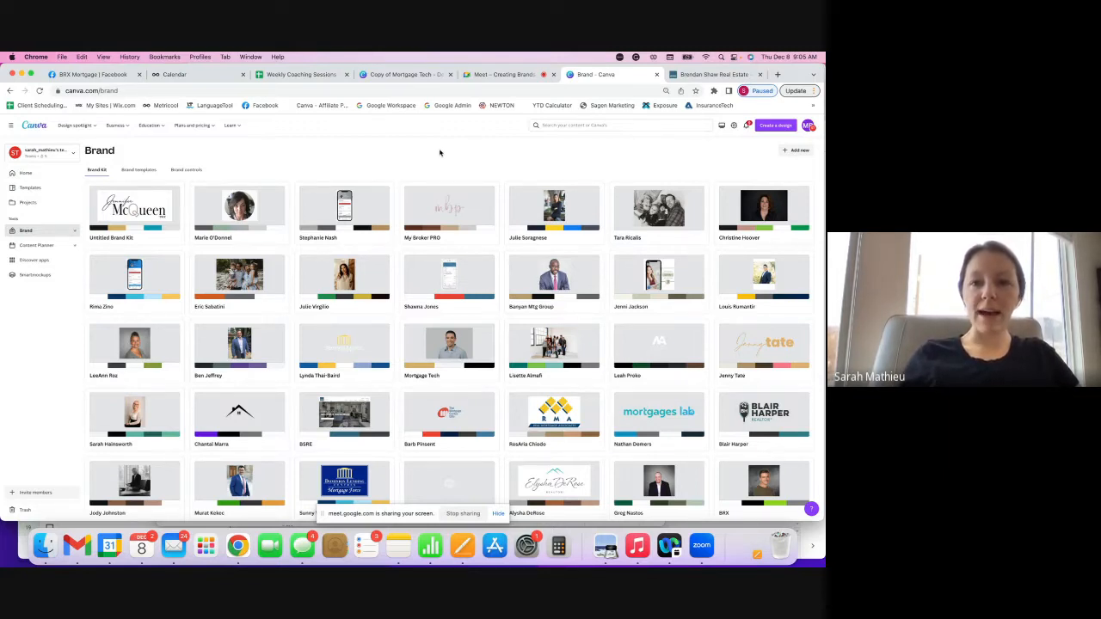
left_click(516, 75)
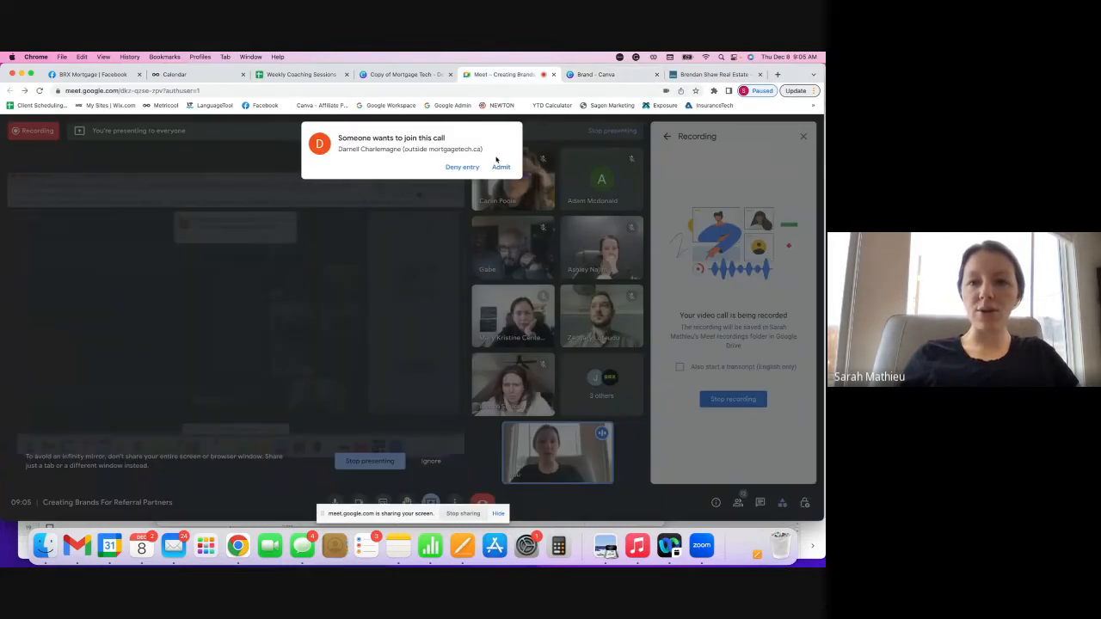
left_click(595, 75)
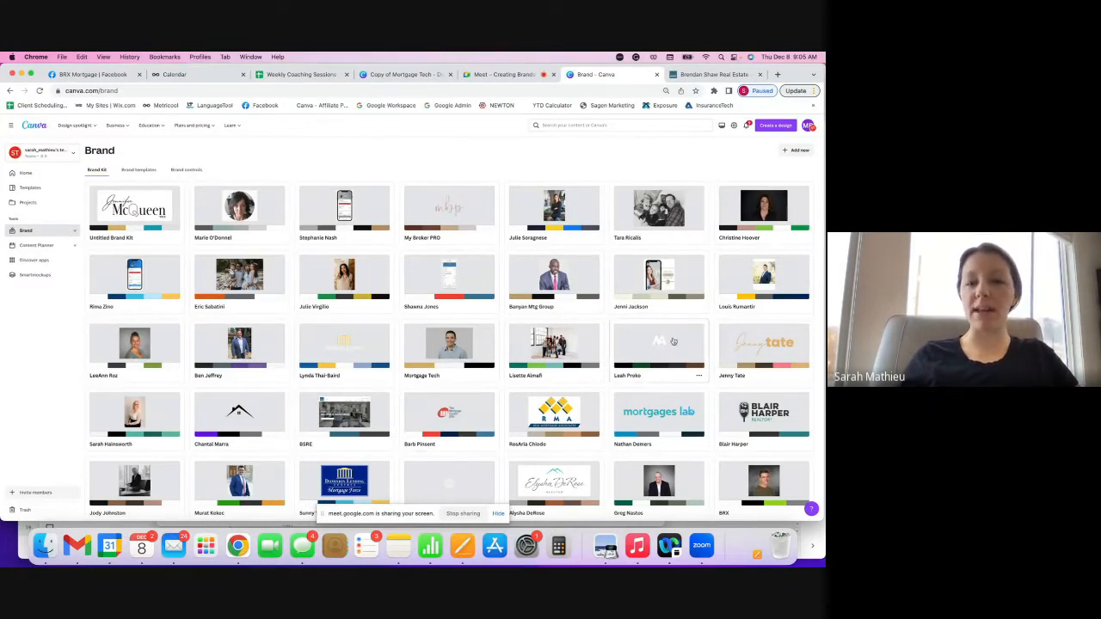
left_click(794, 150)
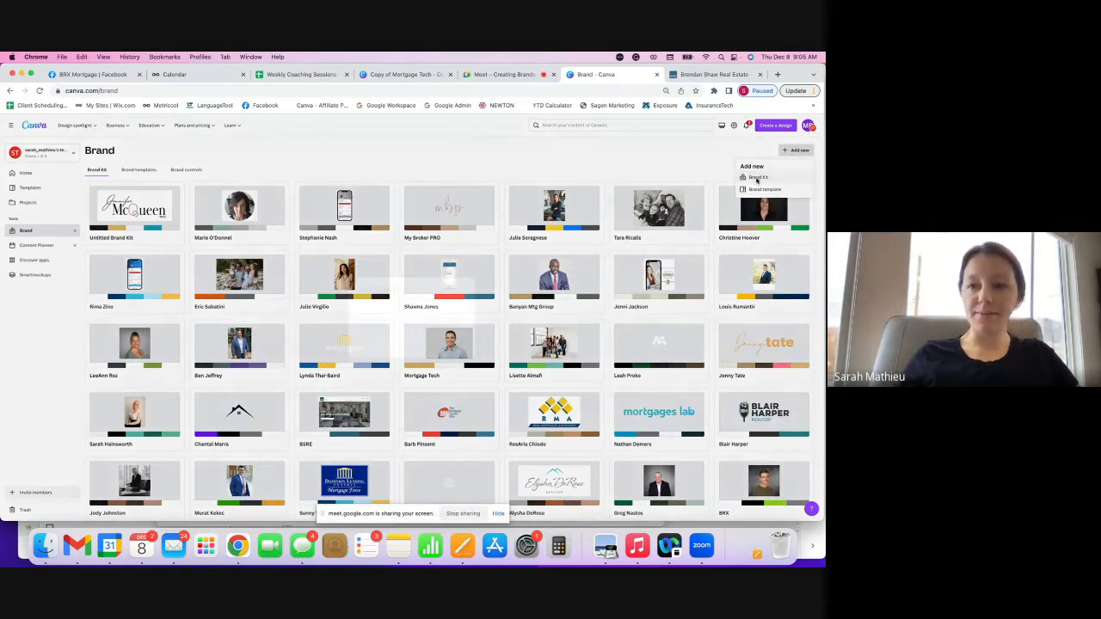
- Create a new empty brand kit named 'Joe Fresh'
left_click(757, 178)
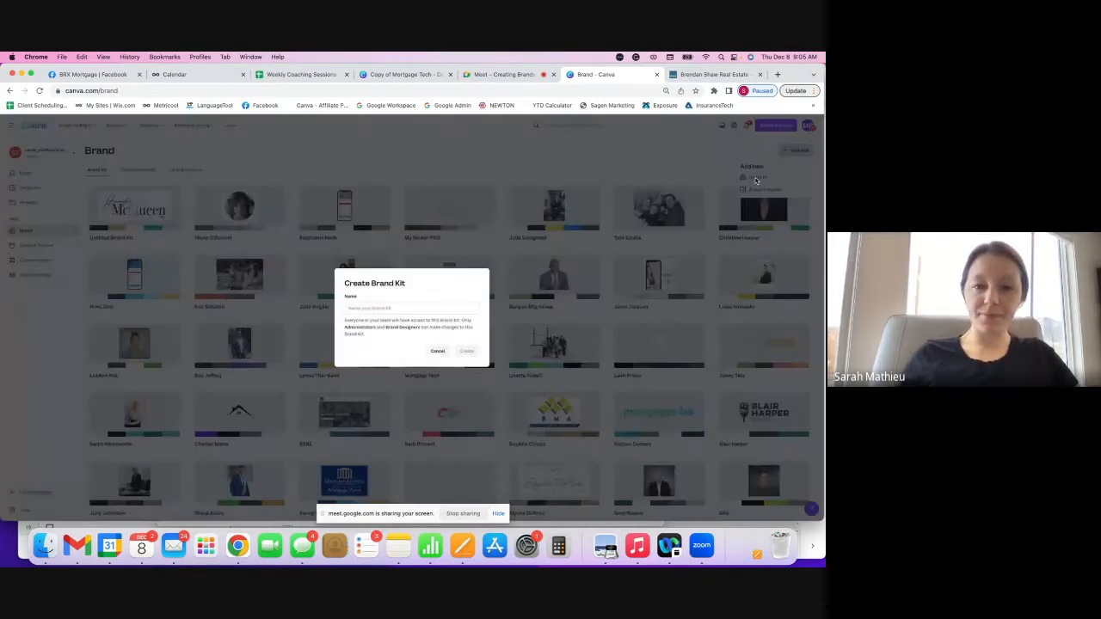
type("Joe Fre")
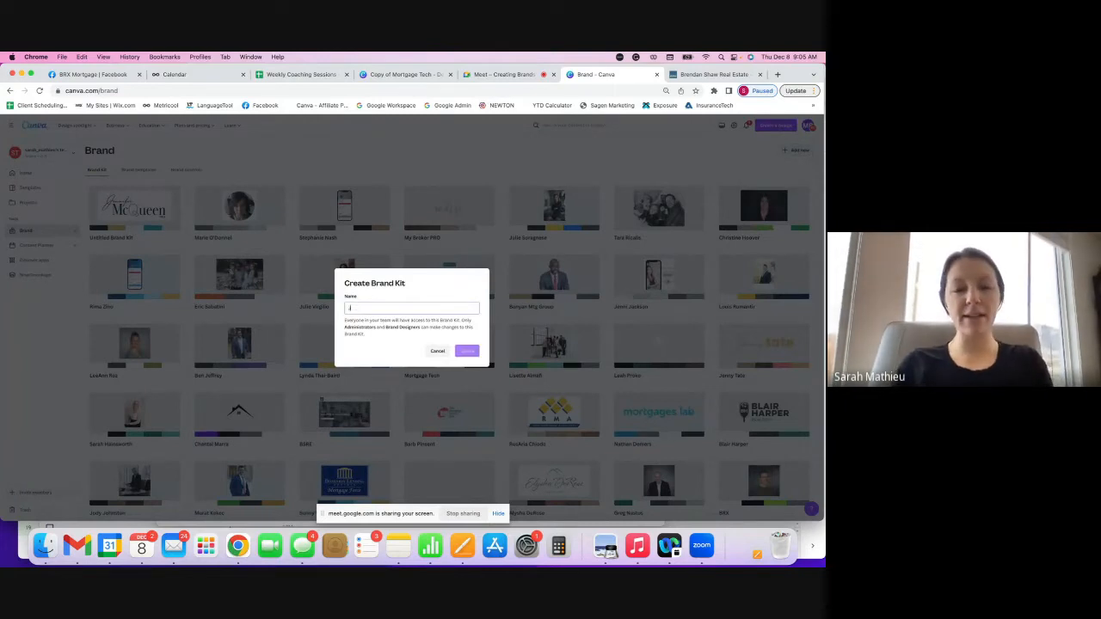
type("sh")
key("Return")
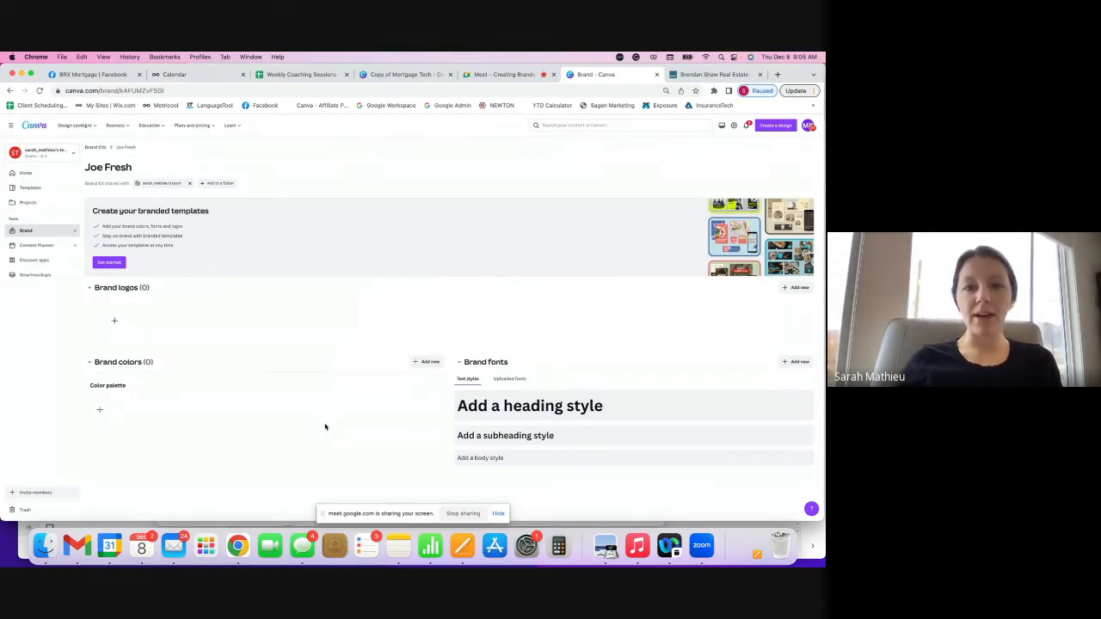
- Admit the waiting guest in Meet, then bring up the BSRE real estate website
left_click(514, 75)
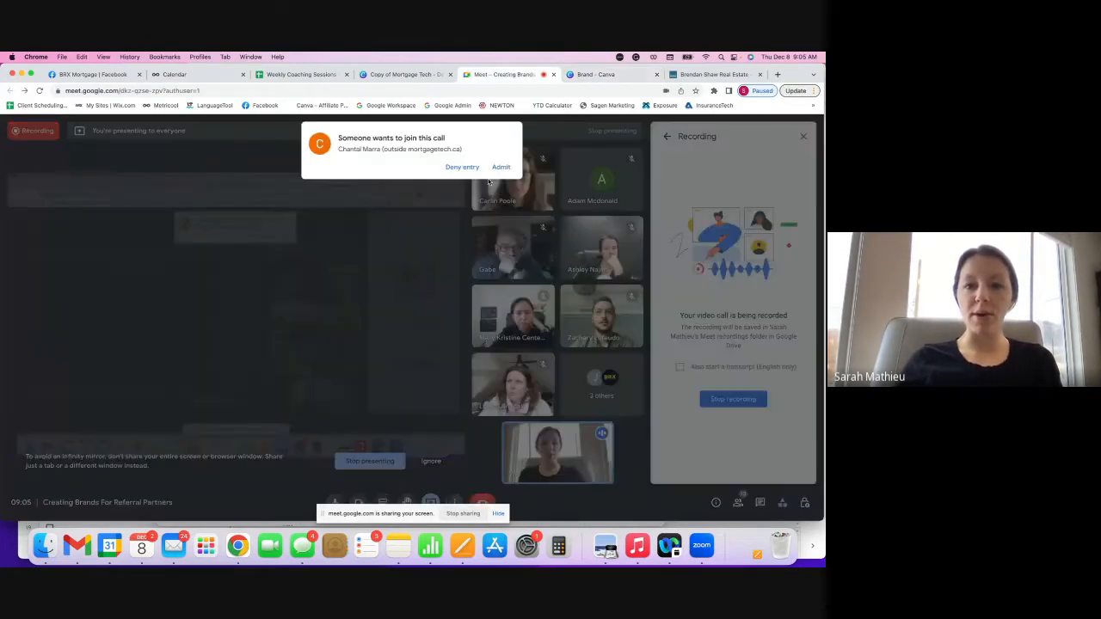
left_click(625, 75)
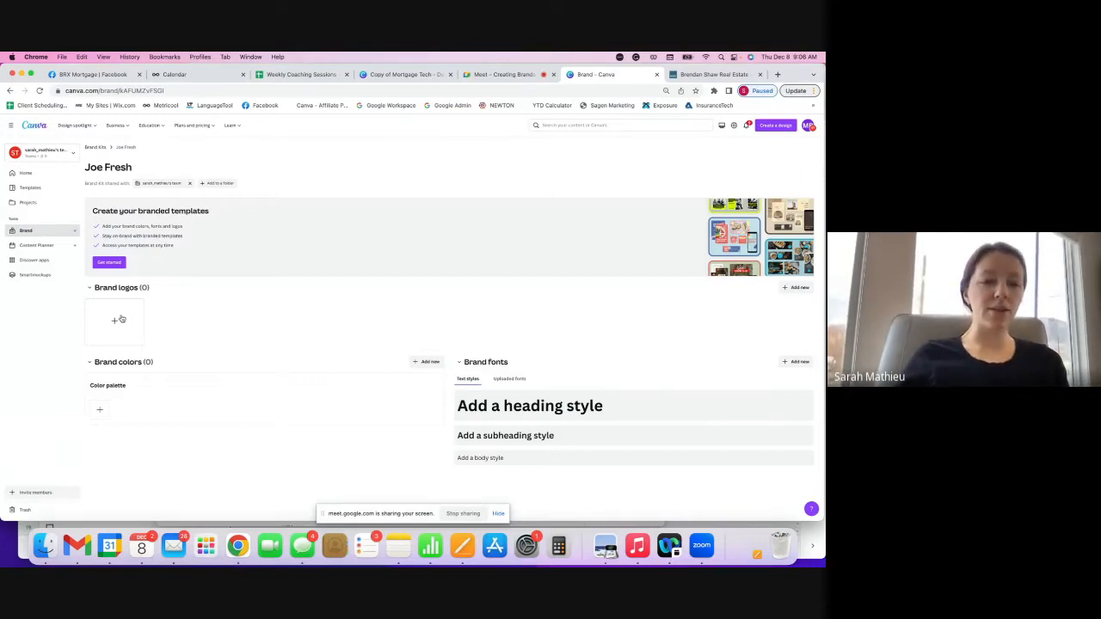
left_click(516, 74)
left_click(613, 75)
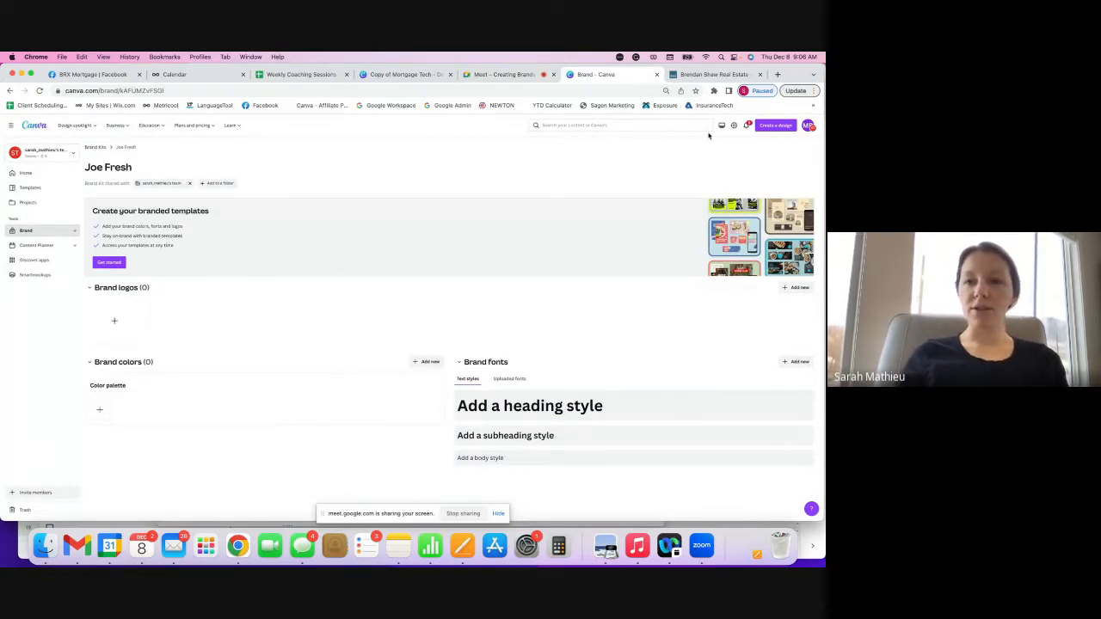
left_click(716, 76)
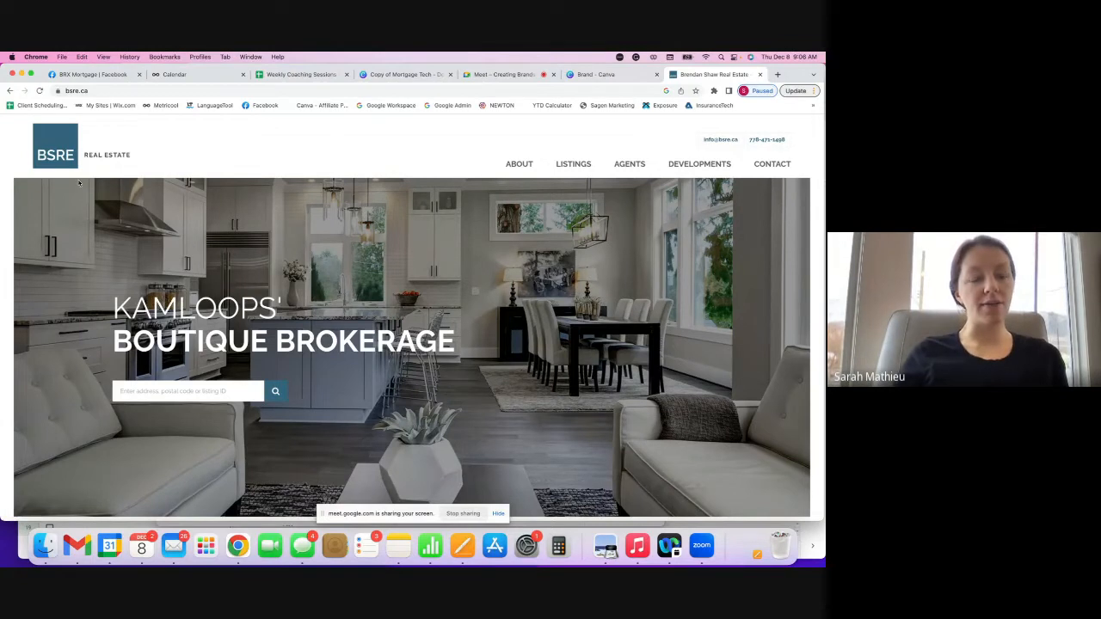
- Save the BSRE website logo to Documents as bsre-logo (1)
right_click(108, 145)
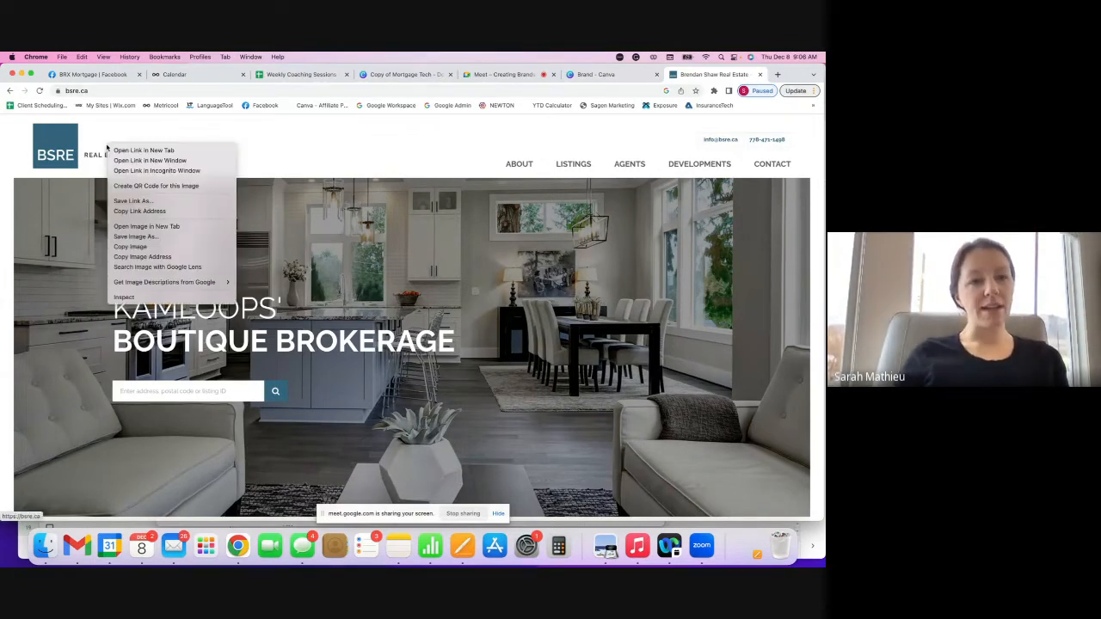
left_click(180, 236)
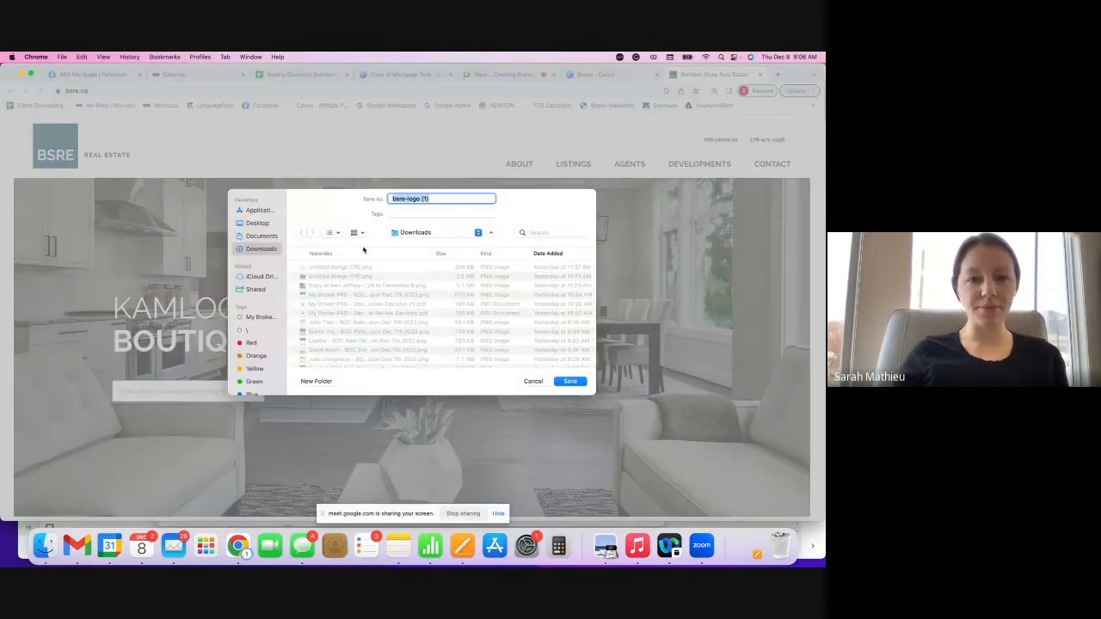
left_click(261, 236)
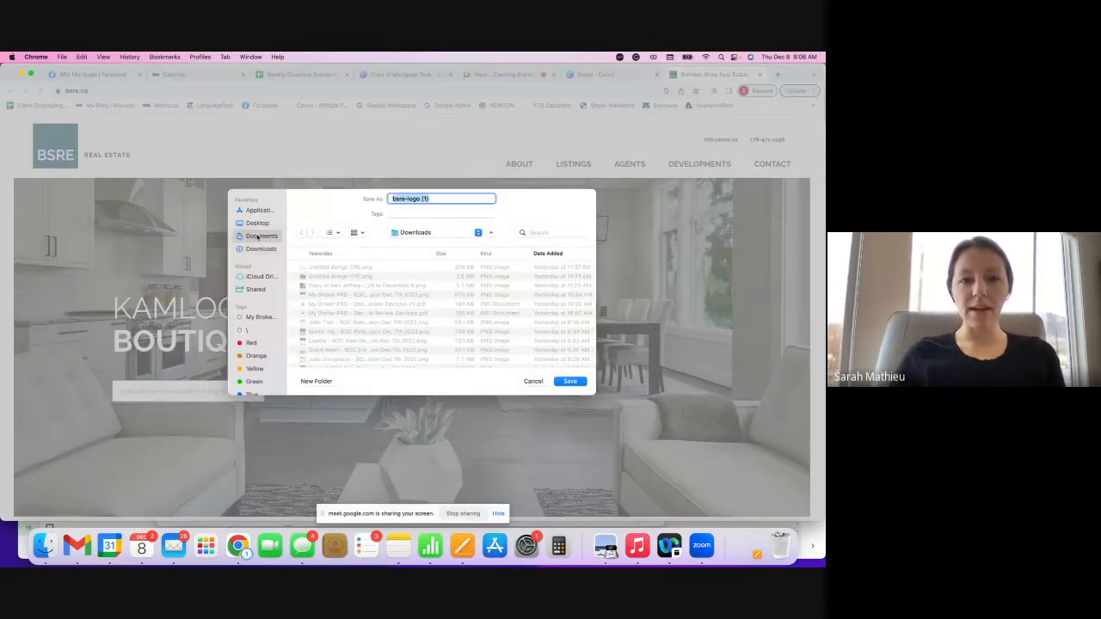
left_click(578, 383)
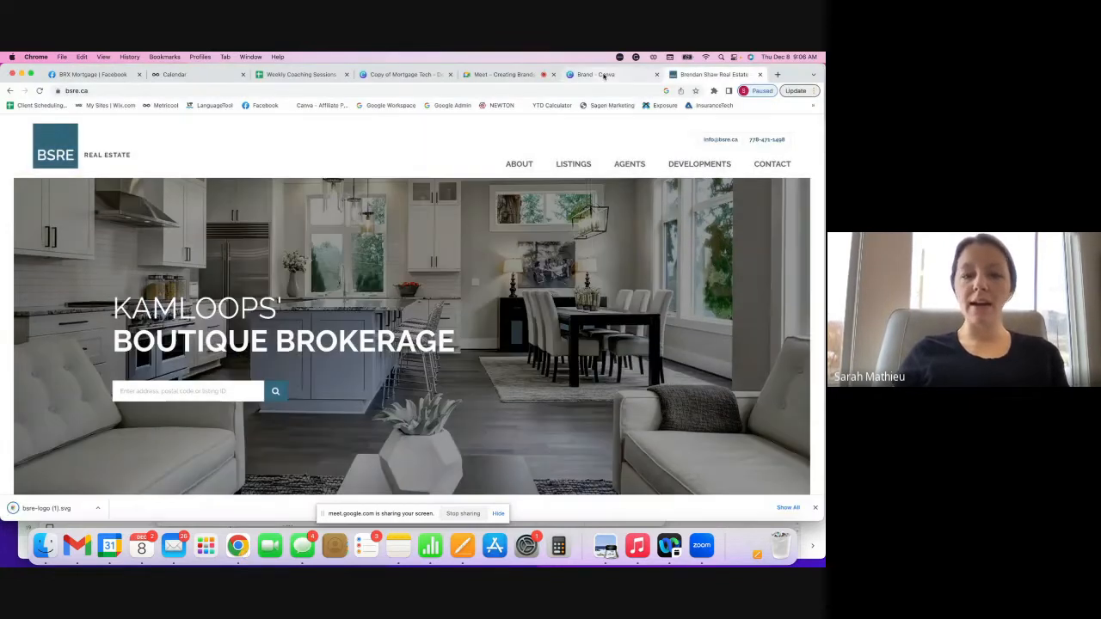
- Upload bsre-logo (1).svg from Documents as the Joe Fresh brand logo
left_click(605, 75)
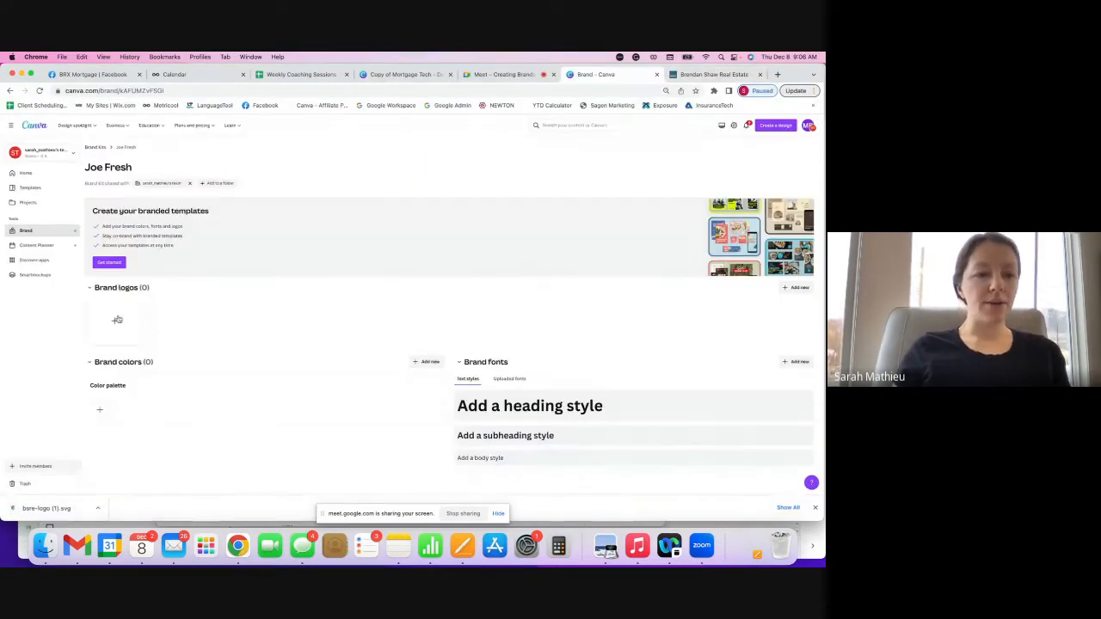
left_click(117, 320)
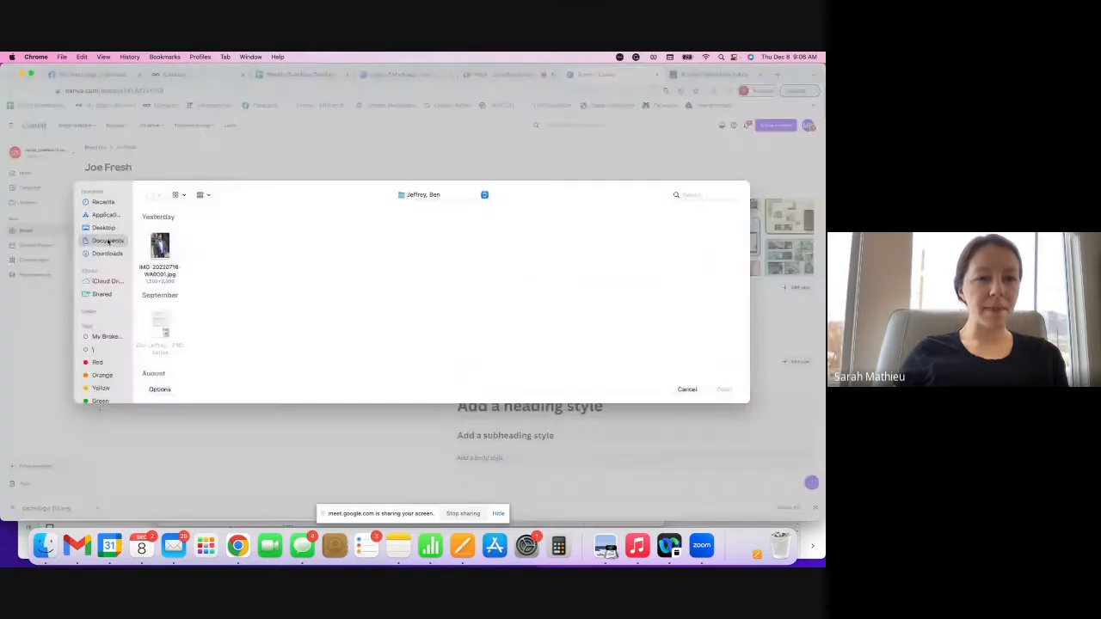
left_click(107, 240)
left_click(162, 249)
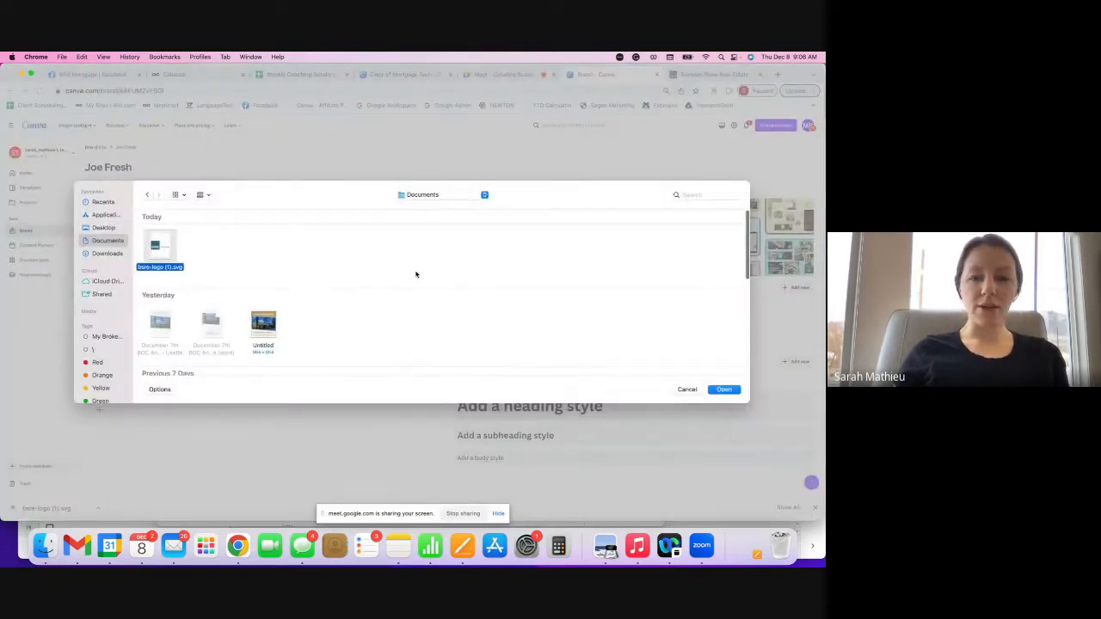
left_click(733, 392)
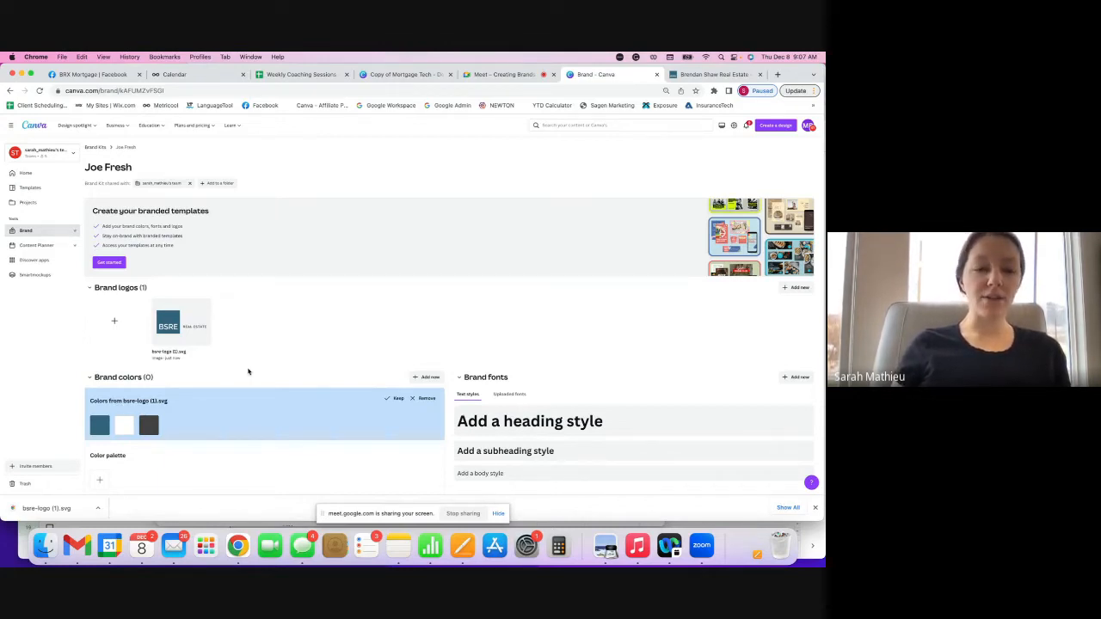
left_click(682, 74)
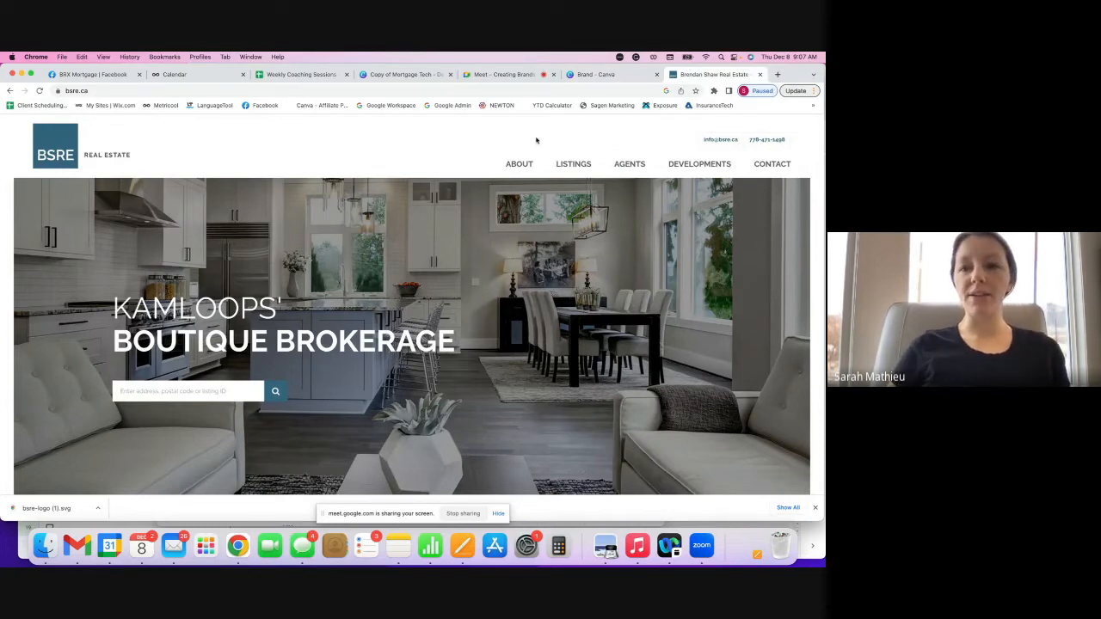
- Search for remax realtors in Kamloops and open the second agency's website
left_click(777, 74)
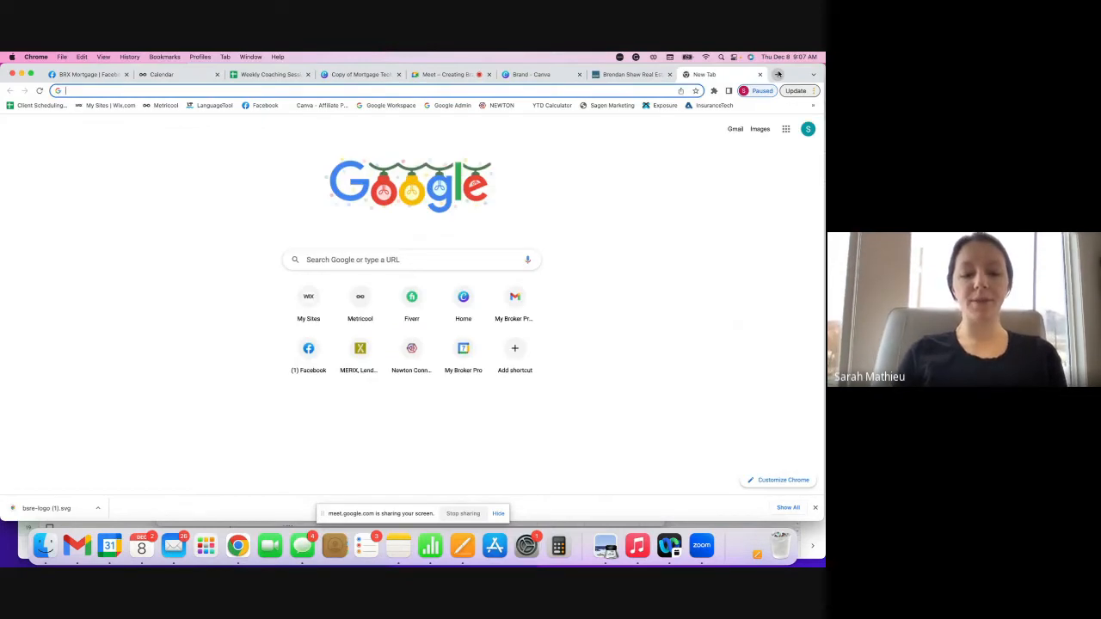
type("remax real")
type("trs ka")
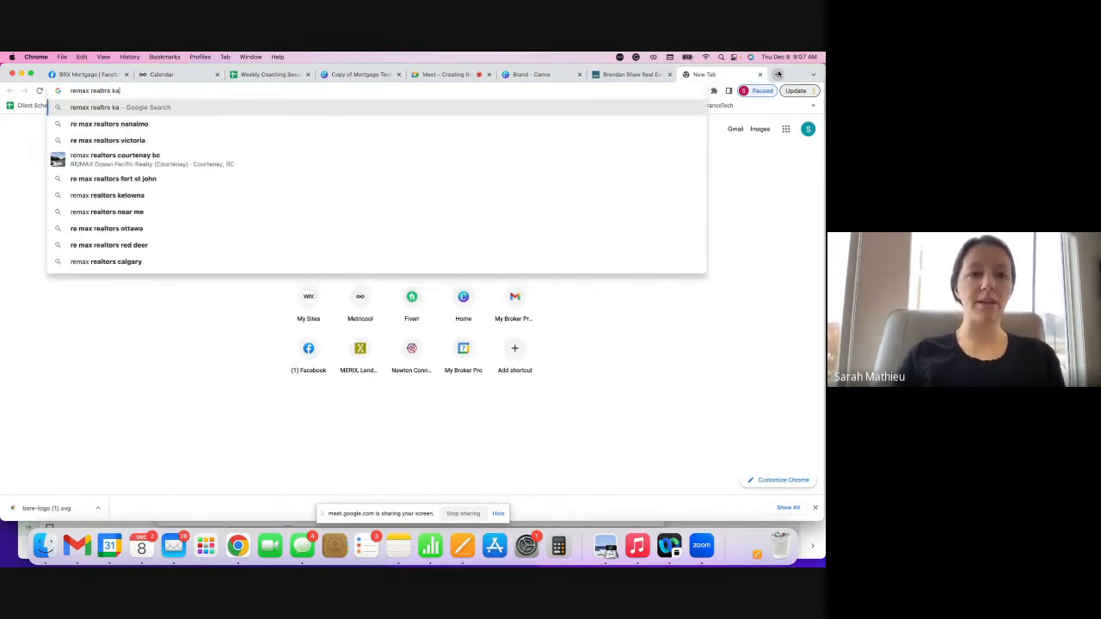
type("mloops")
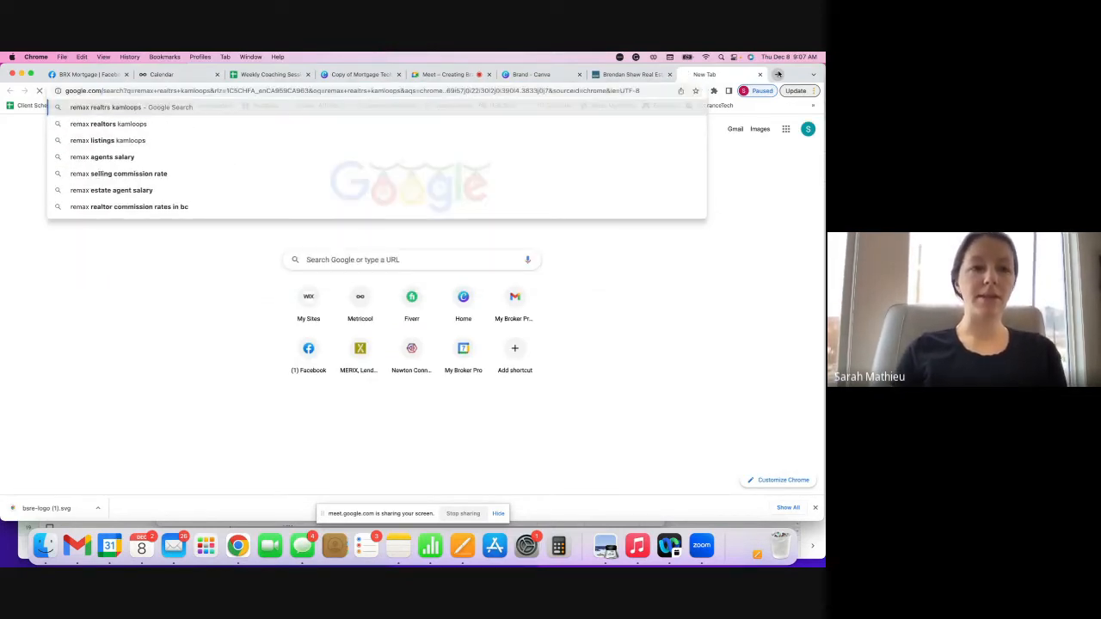
key("Return")
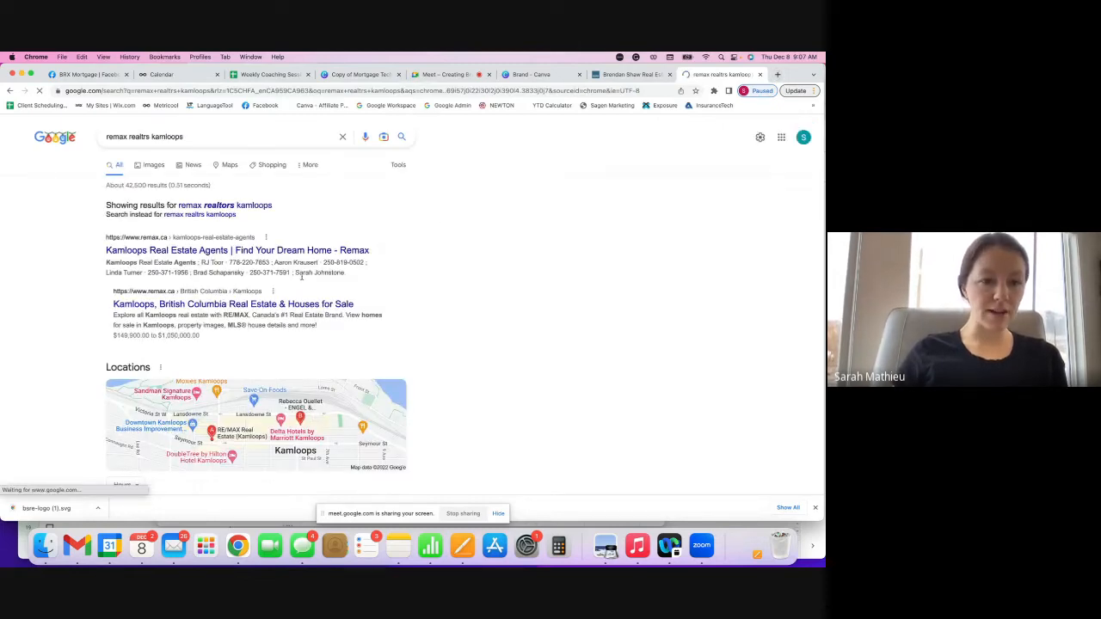
scroll(295, 305, "down", 5)
left_click(230, 353)
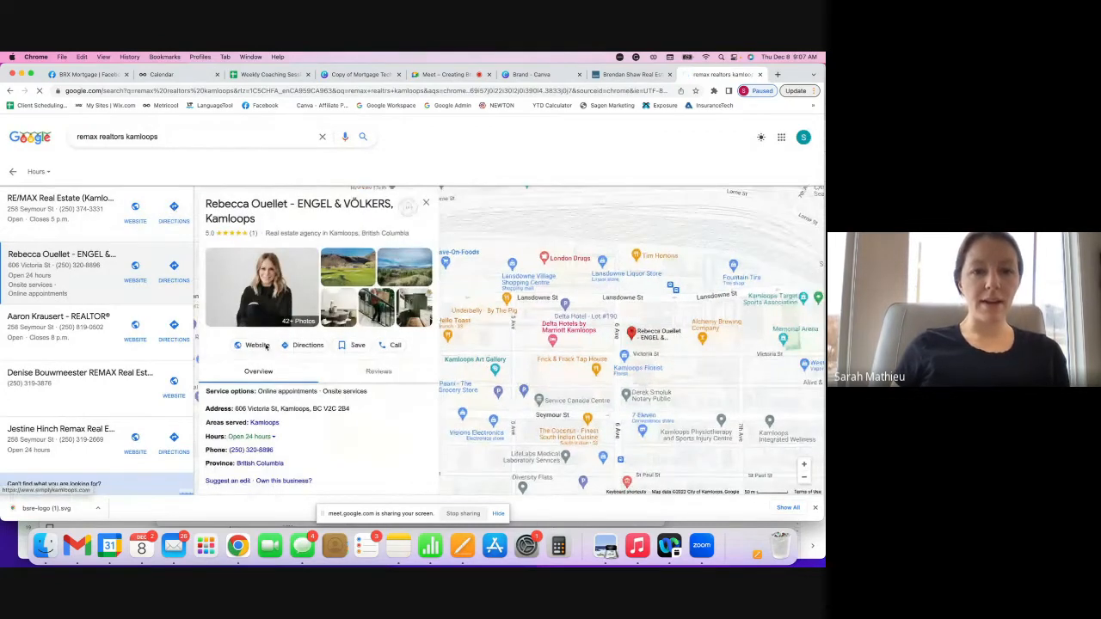
left_click(257, 345)
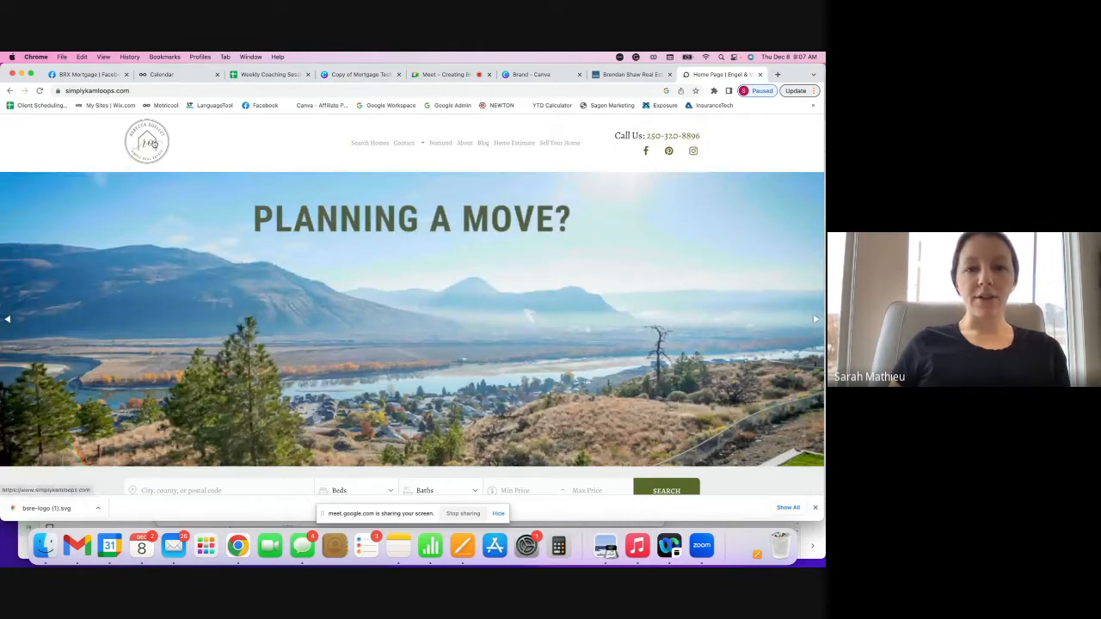
- Scroll the simplykamloops homepage down through testimonials to the footer, then back up
scroll(290, 275, "down", 5)
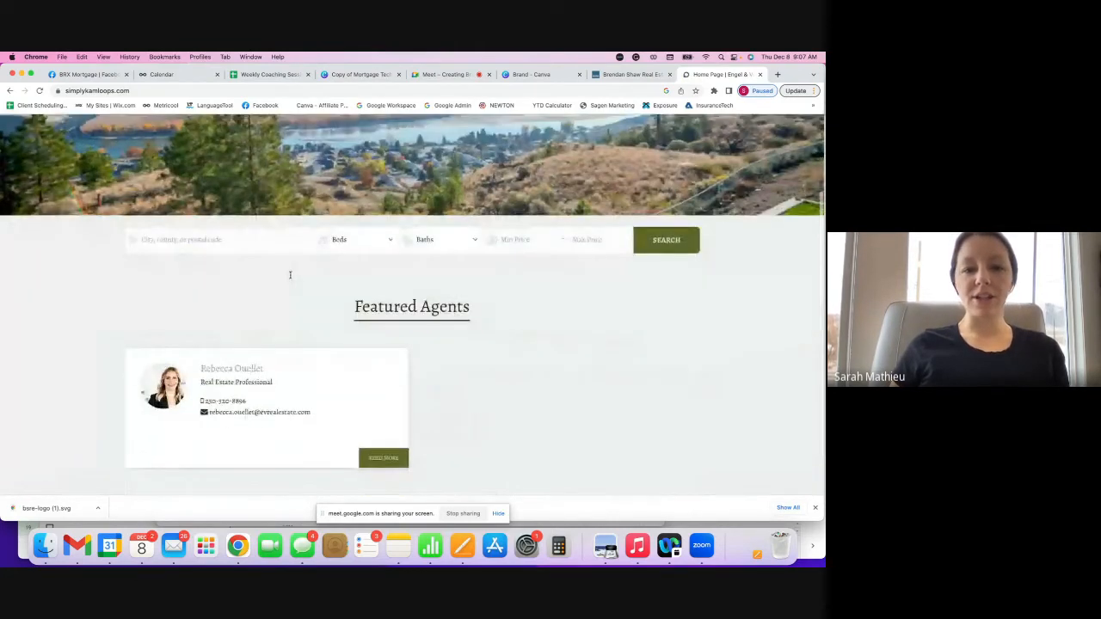
scroll(289, 274, "down", 2)
scroll(290, 278, "down", 10)
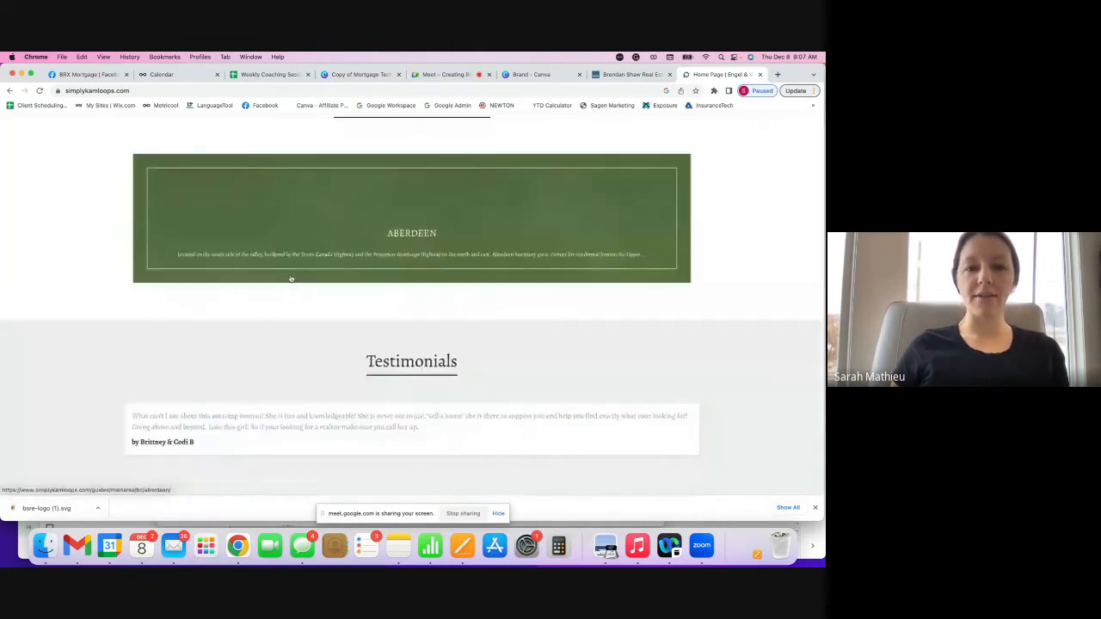
scroll(290, 277, "down", 5)
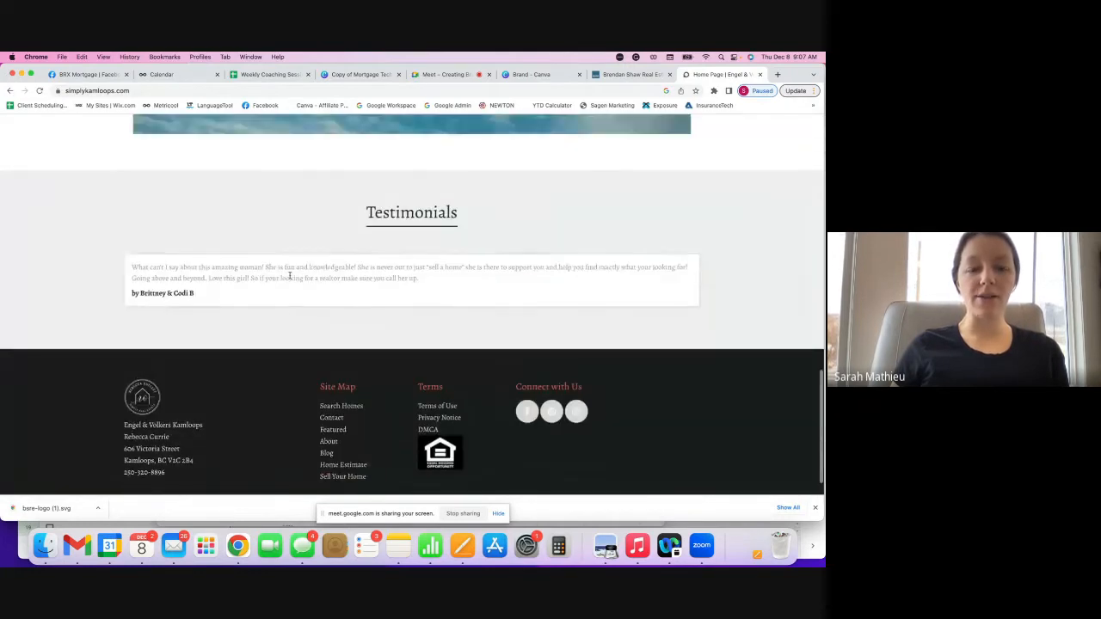
scroll(237, 362, "up", 20)
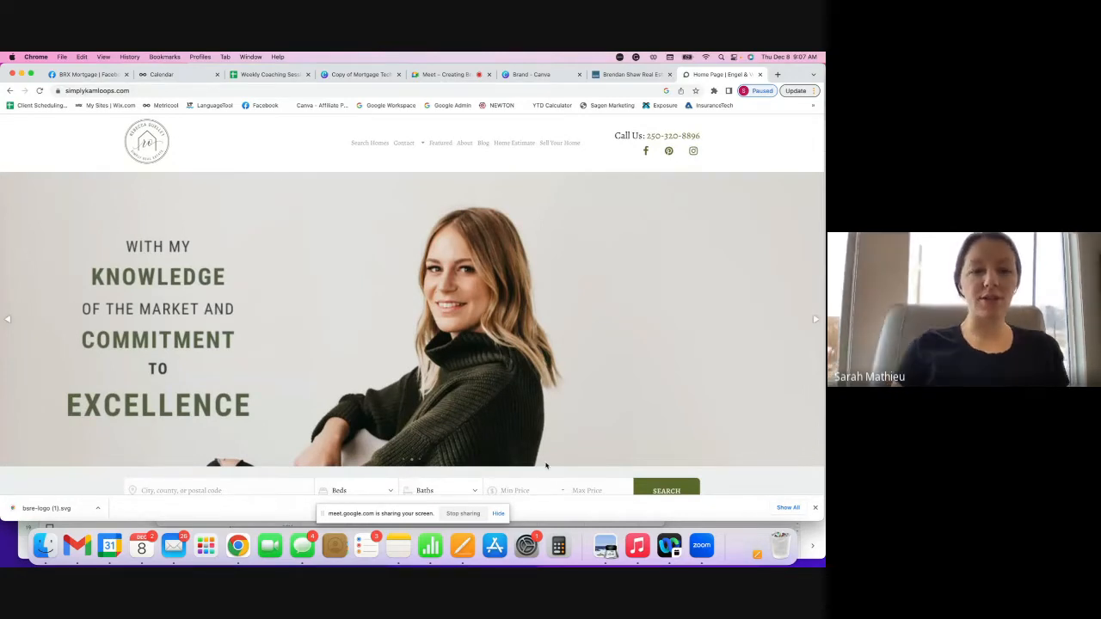
- Screenshot the simplykamloops hero banner and save it as Untitled PNG in Documents, replacing the old file
left_click_drag(54, 120, 798, 498)
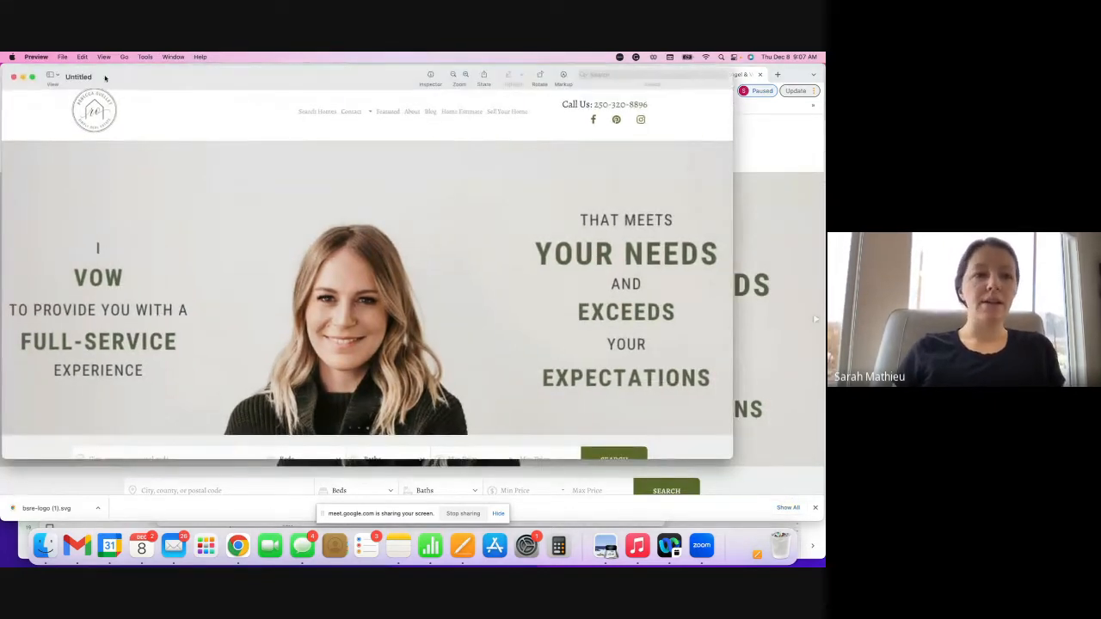
left_click(63, 57)
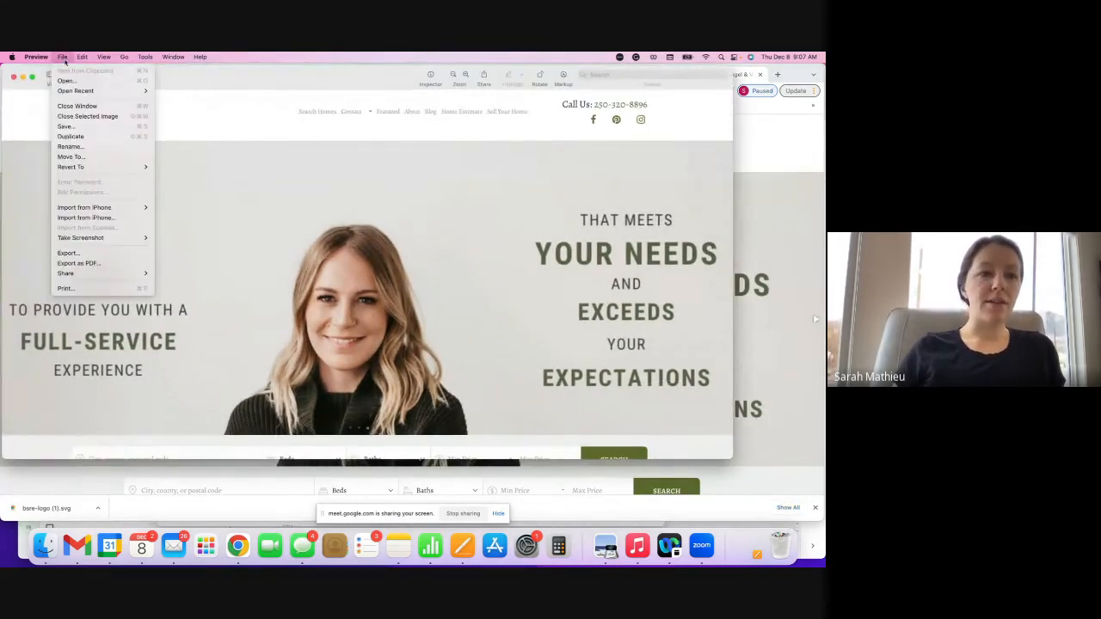
left_click(76, 129)
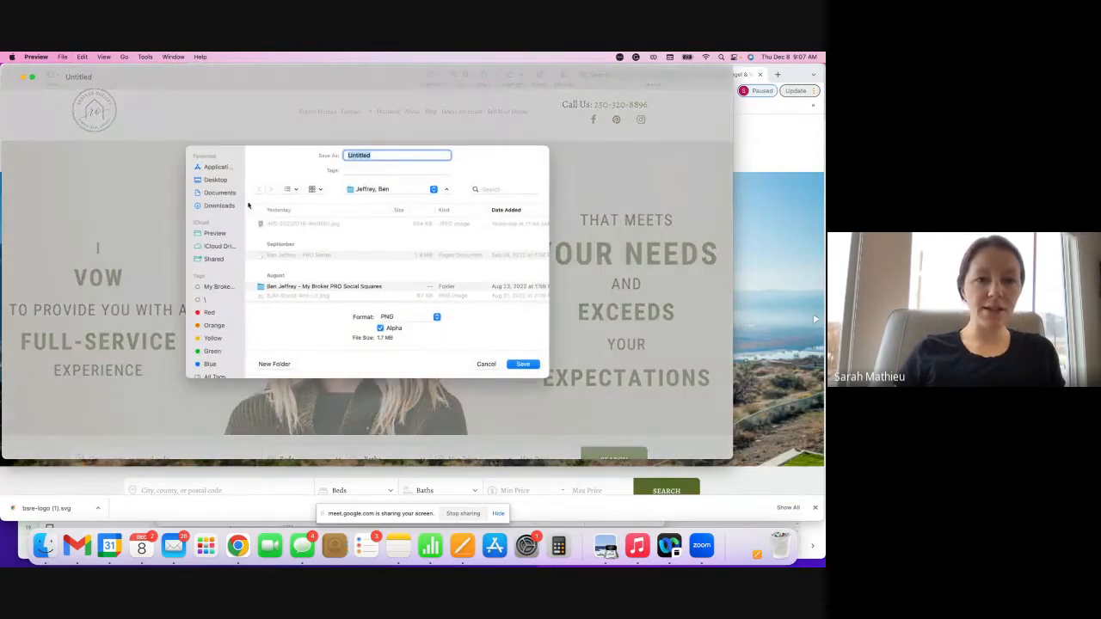
left_click(227, 197)
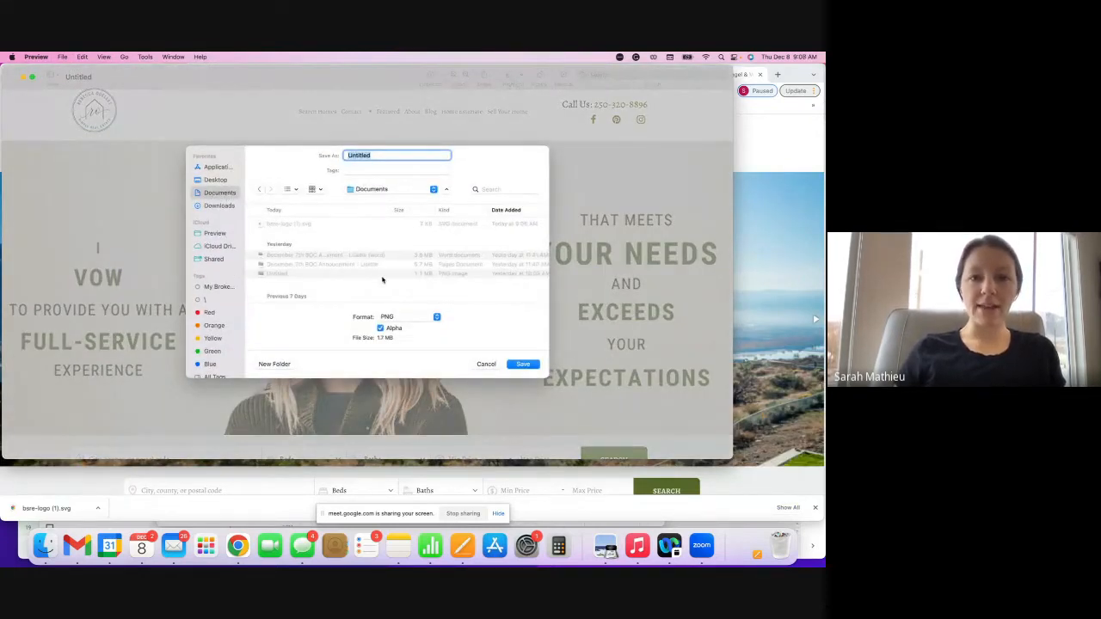
key("Return")
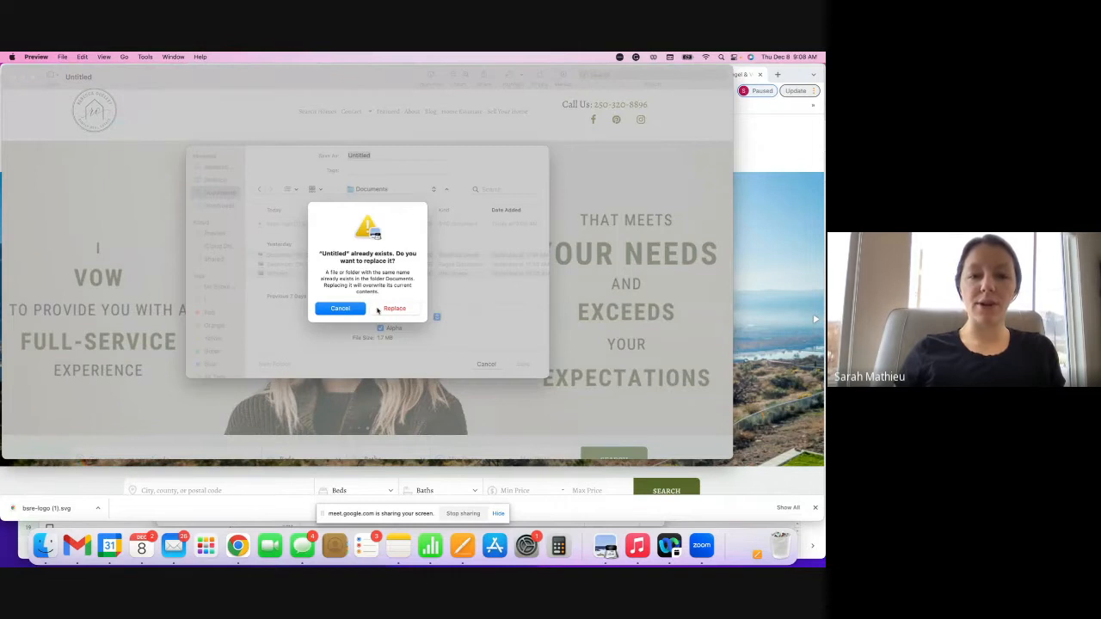
left_click(333, 308)
key("Escape")
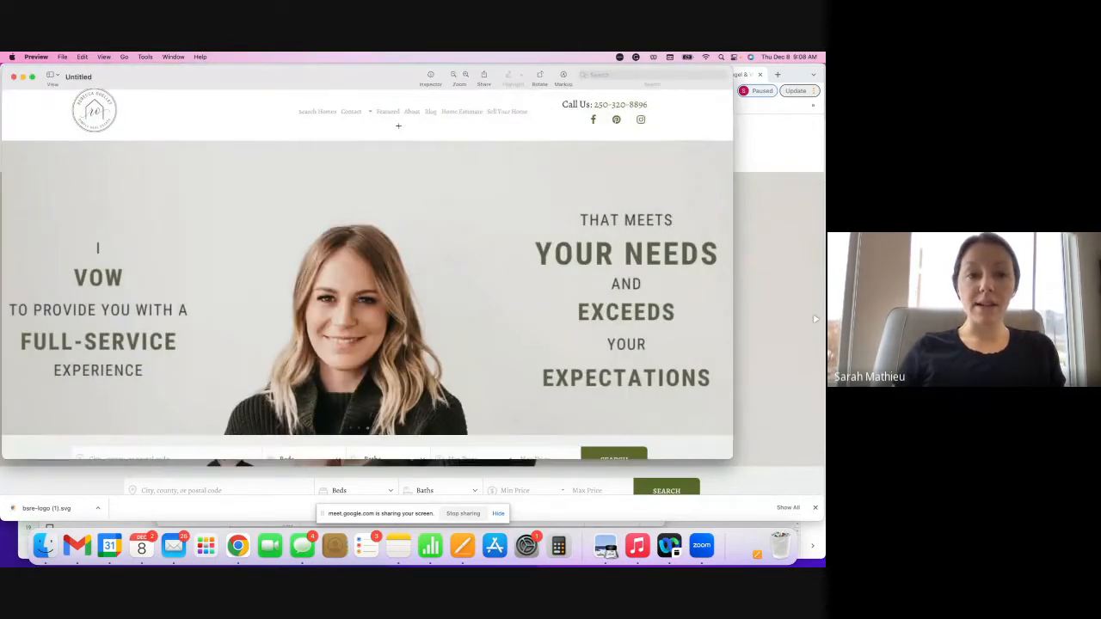
left_click(13, 77)
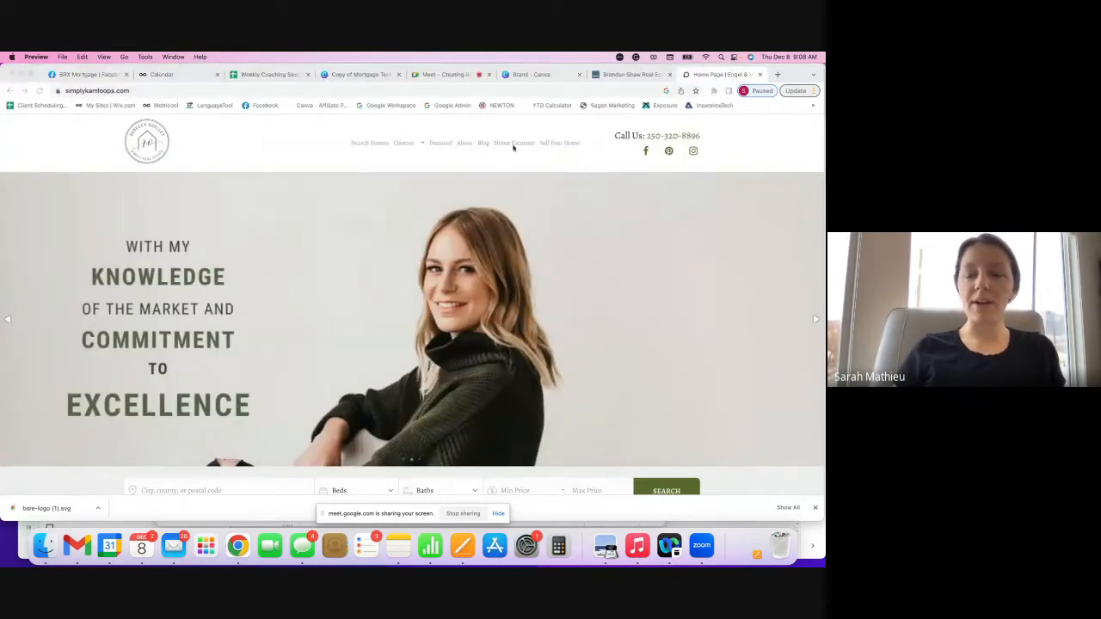
left_click(545, 76)
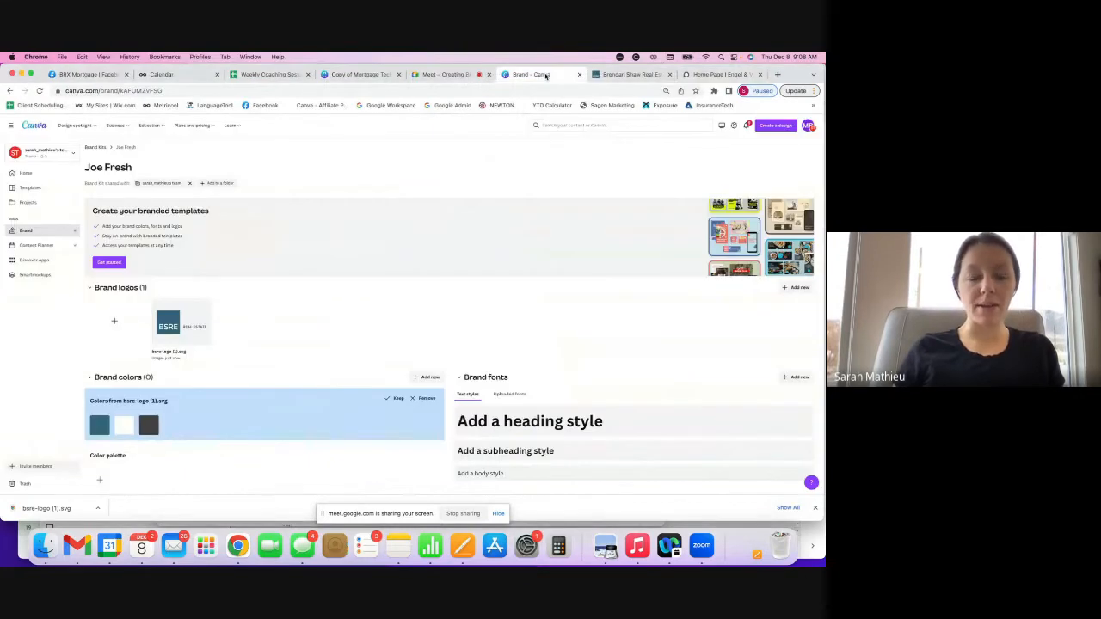
- Upload the Untitled screenshot as a Joe Fresh brand logo
left_click(111, 323)
left_click(214, 250)
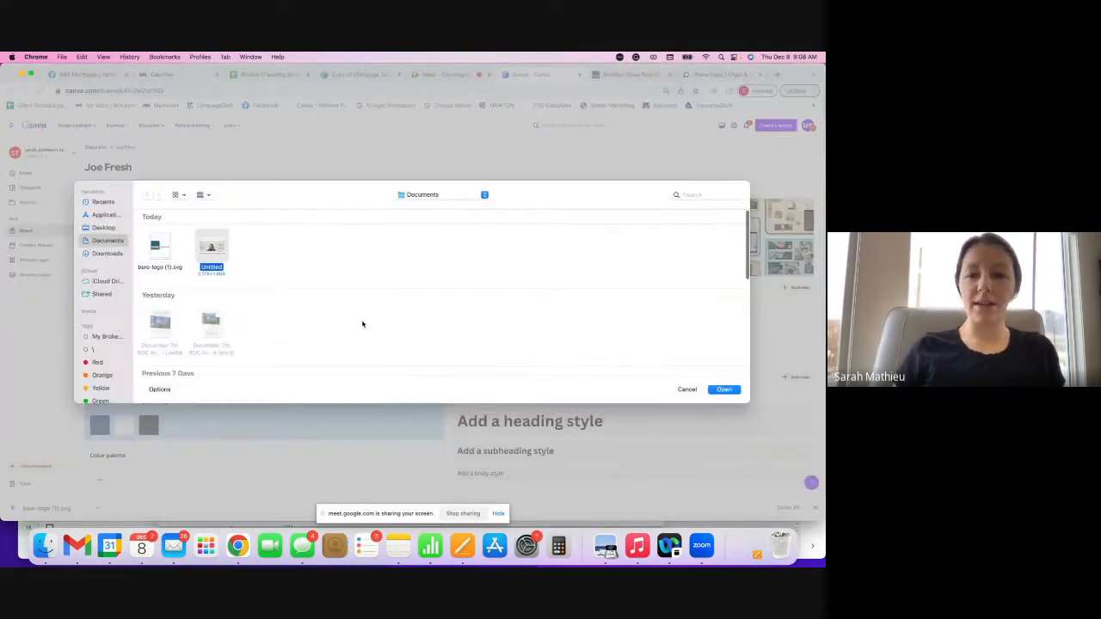
left_click(723, 390)
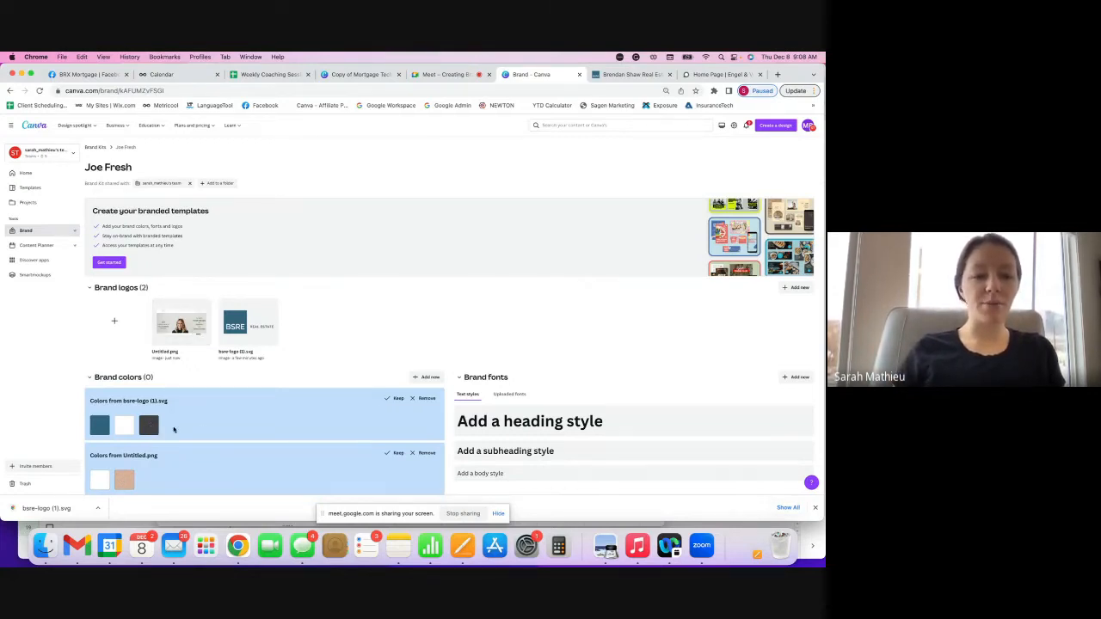
- Discard Untitled.png's colours, delete that logo, and keep the three BSRE logo colours
left_click(423, 453)
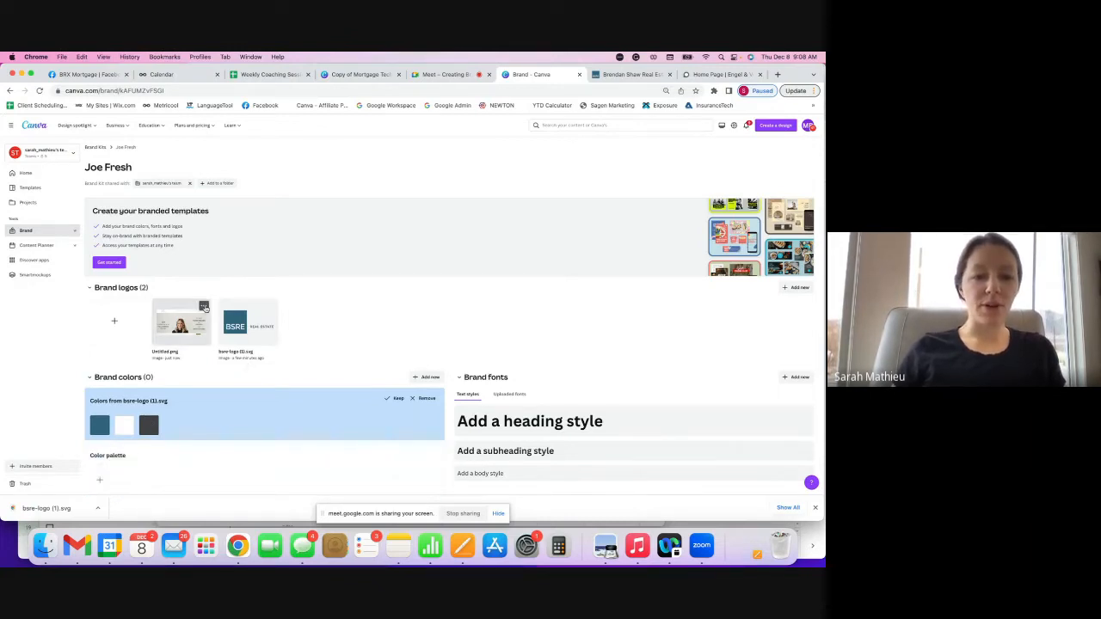
left_click(203, 308)
left_click(220, 362)
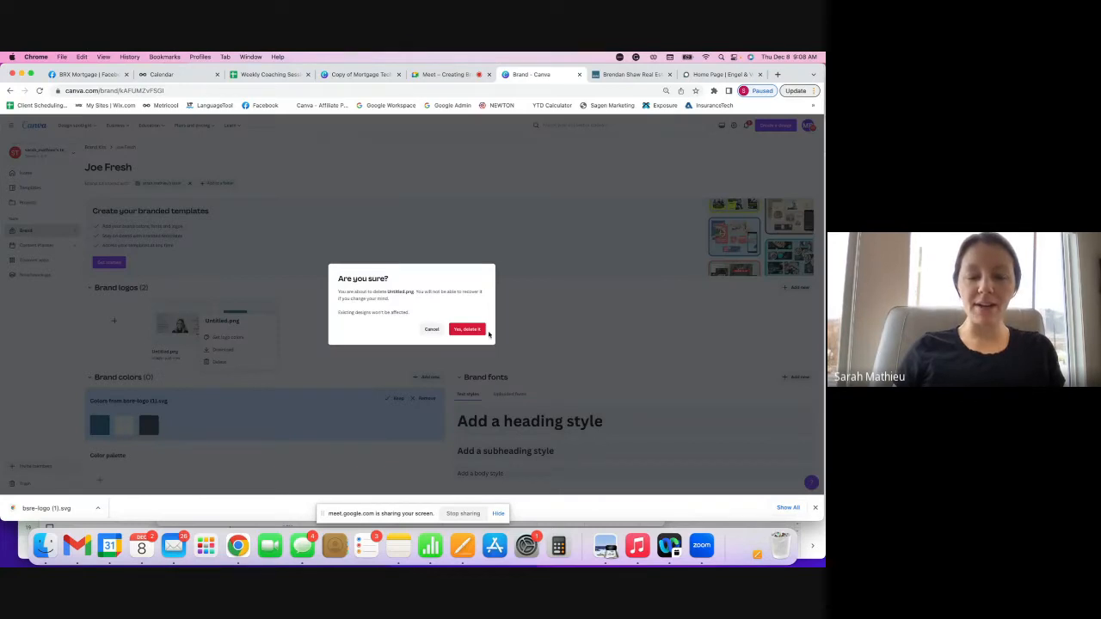
left_click(475, 330)
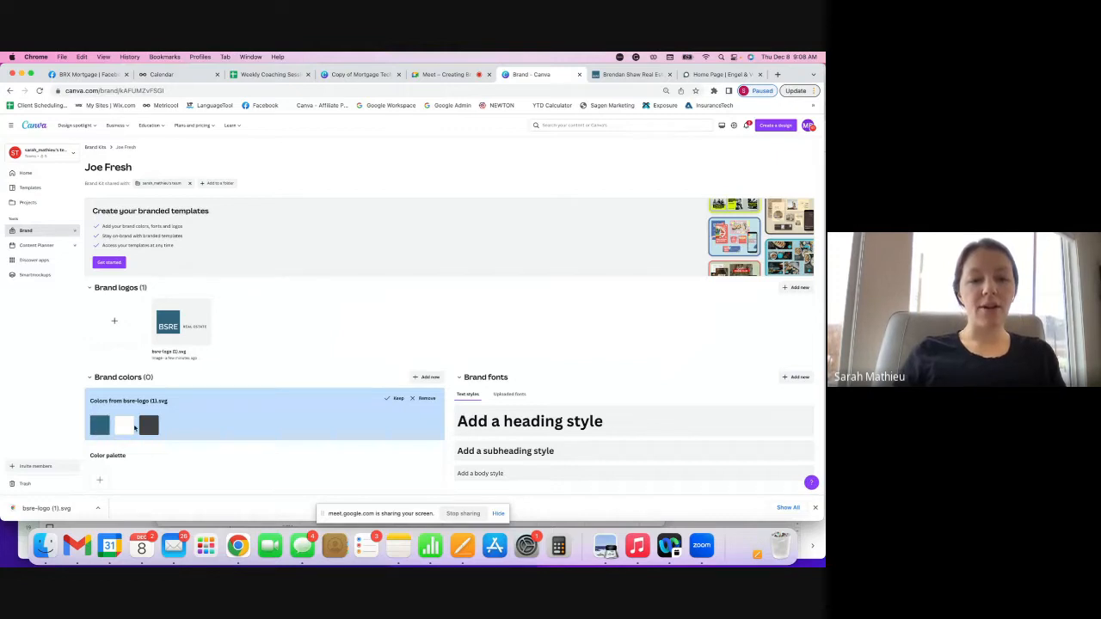
left_click(397, 399)
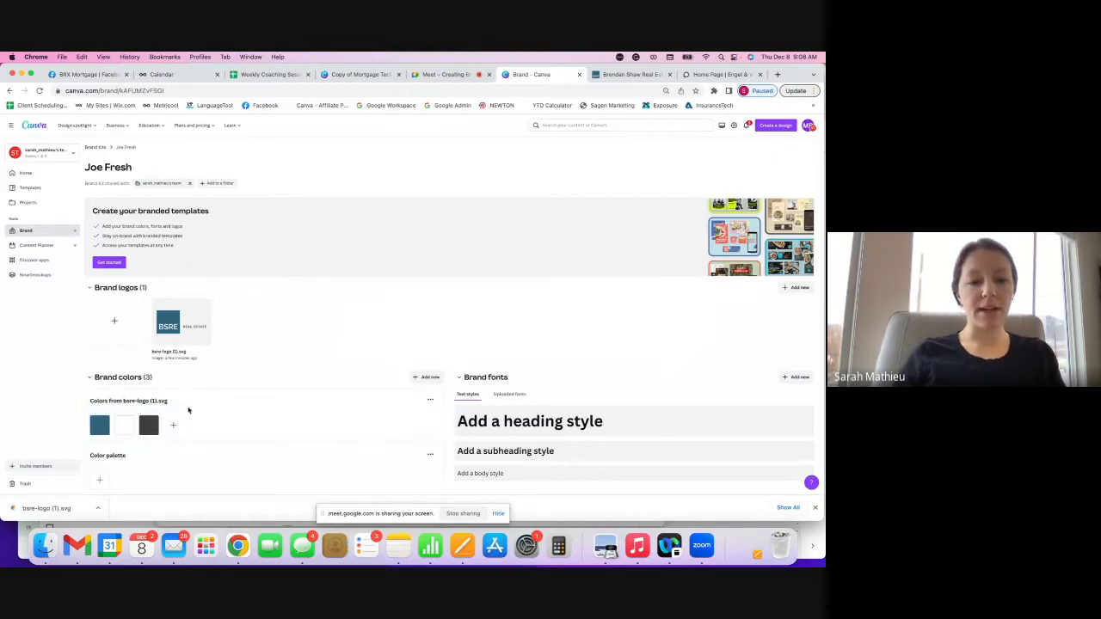
left_click(100, 424)
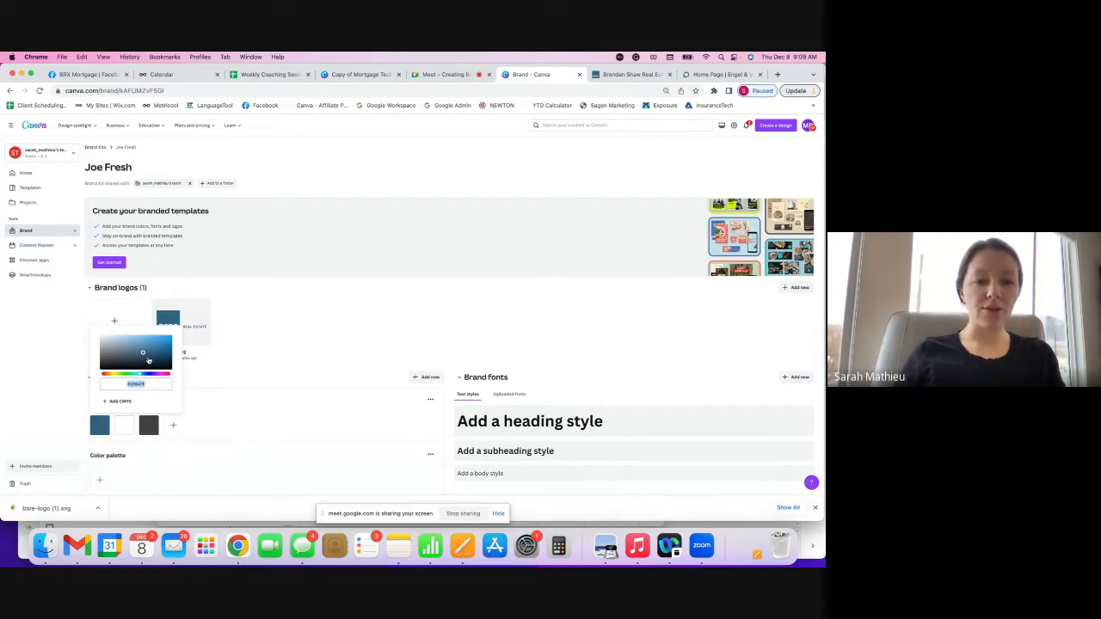
left_click(213, 352)
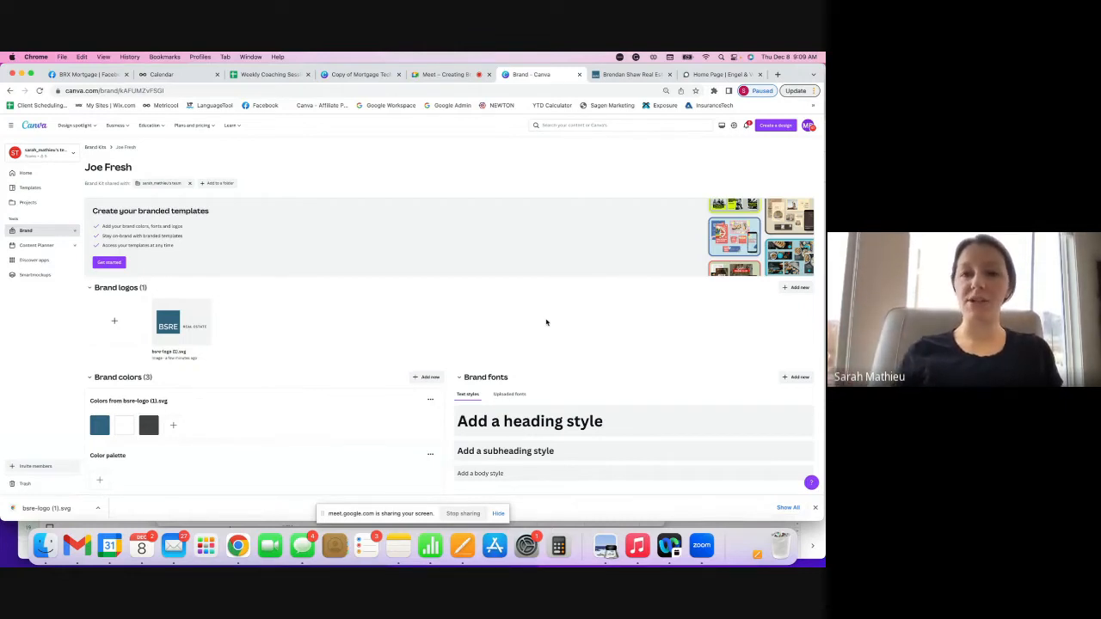
- Glance at the simplykamloops site, then open and scroll the BSRE Agents page
left_click(634, 74)
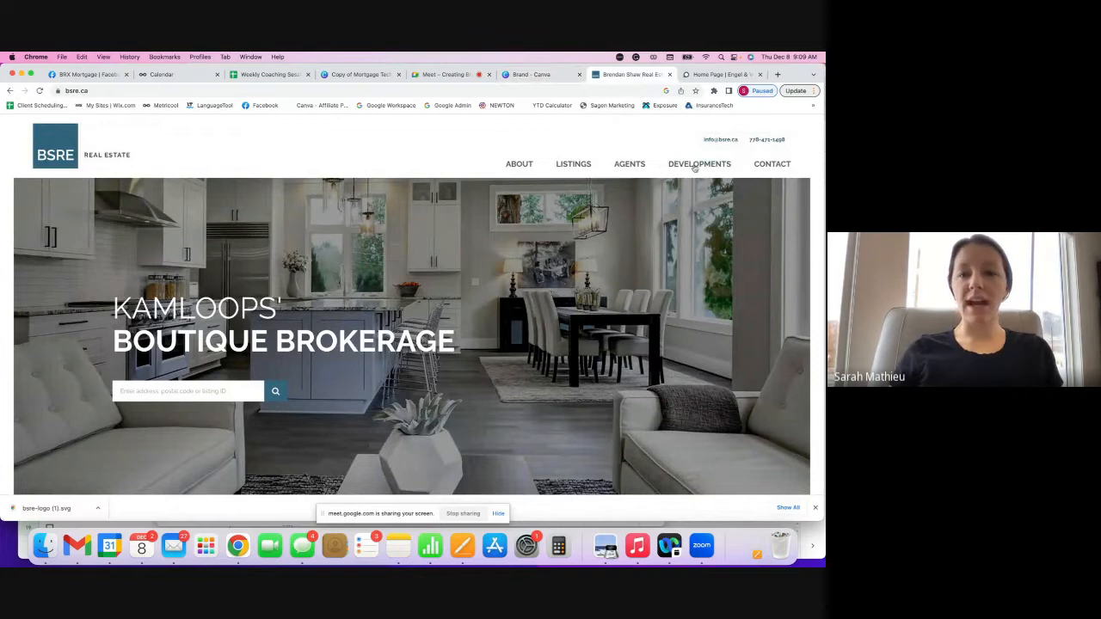
left_click(733, 75)
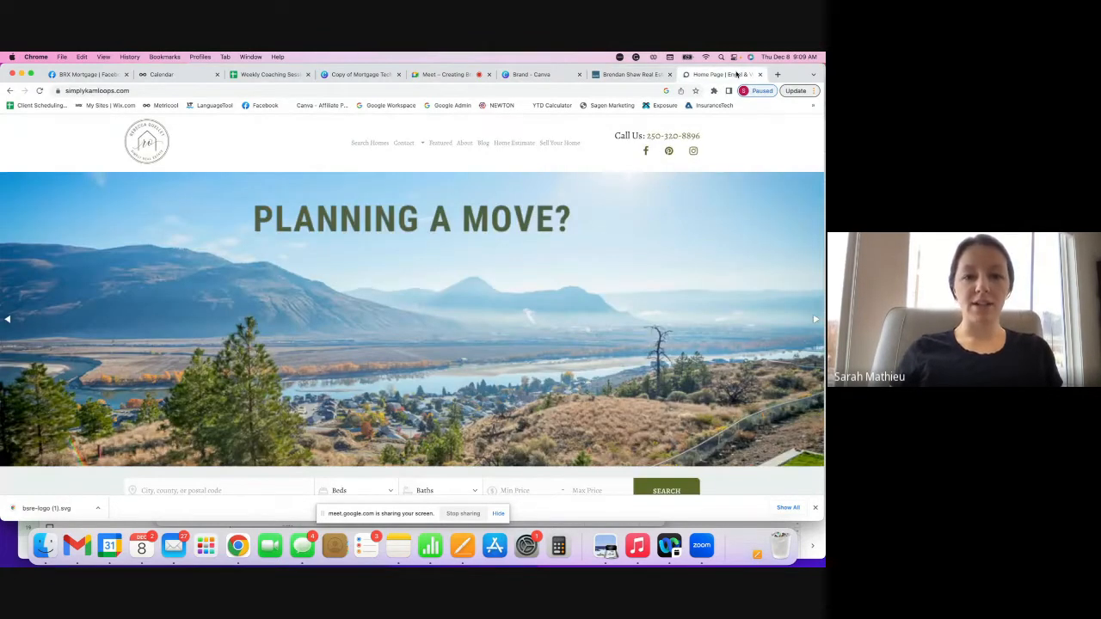
scroll(528, 258, "down", 10)
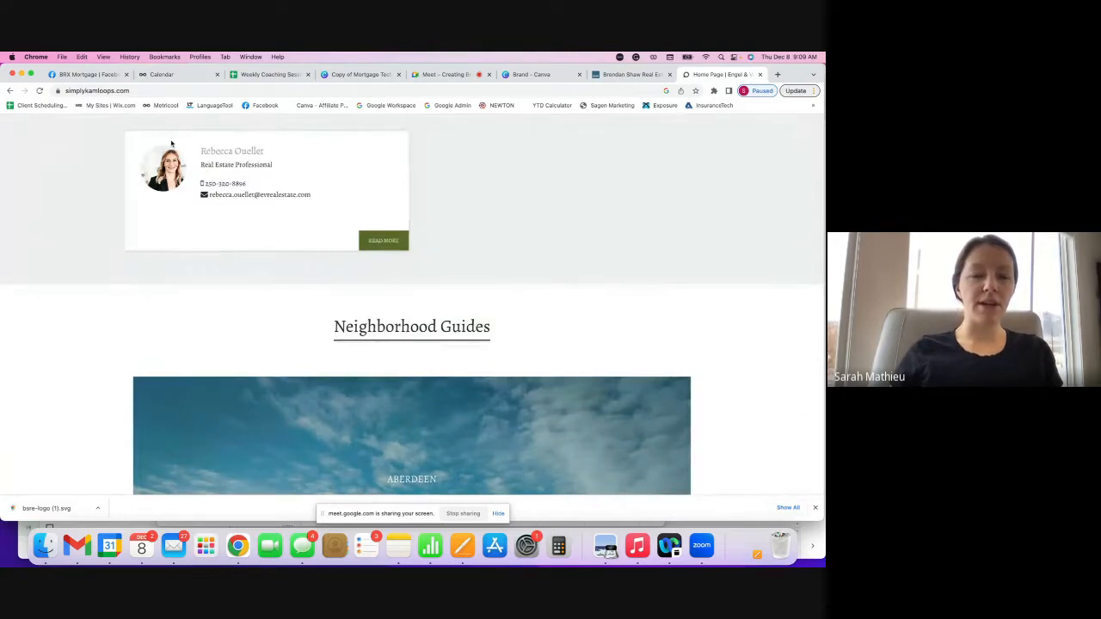
left_click(626, 74)
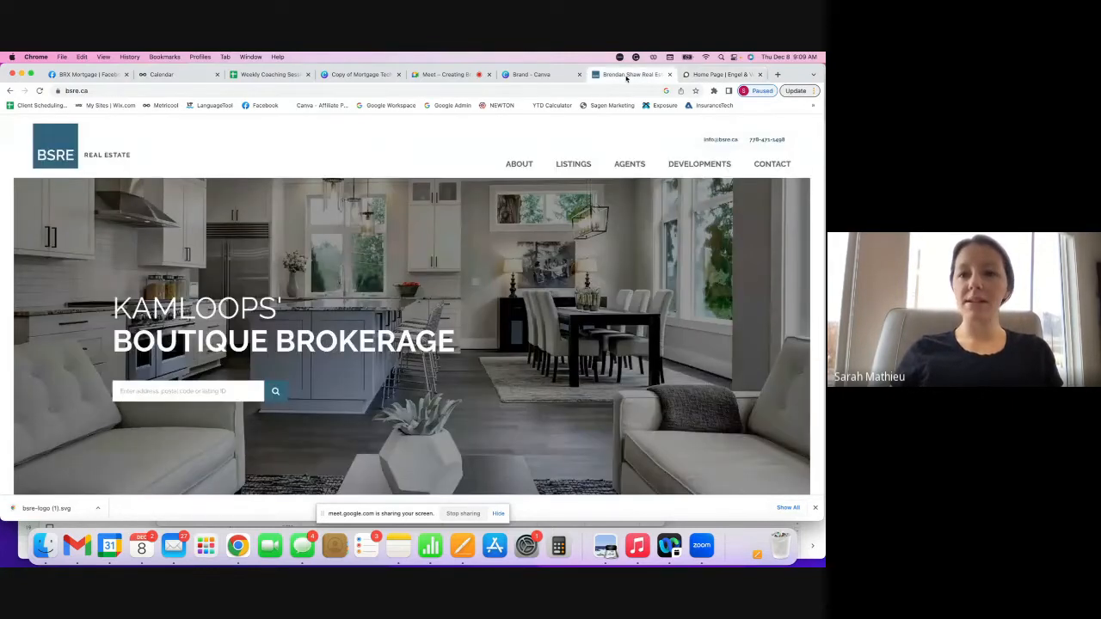
left_click(635, 166)
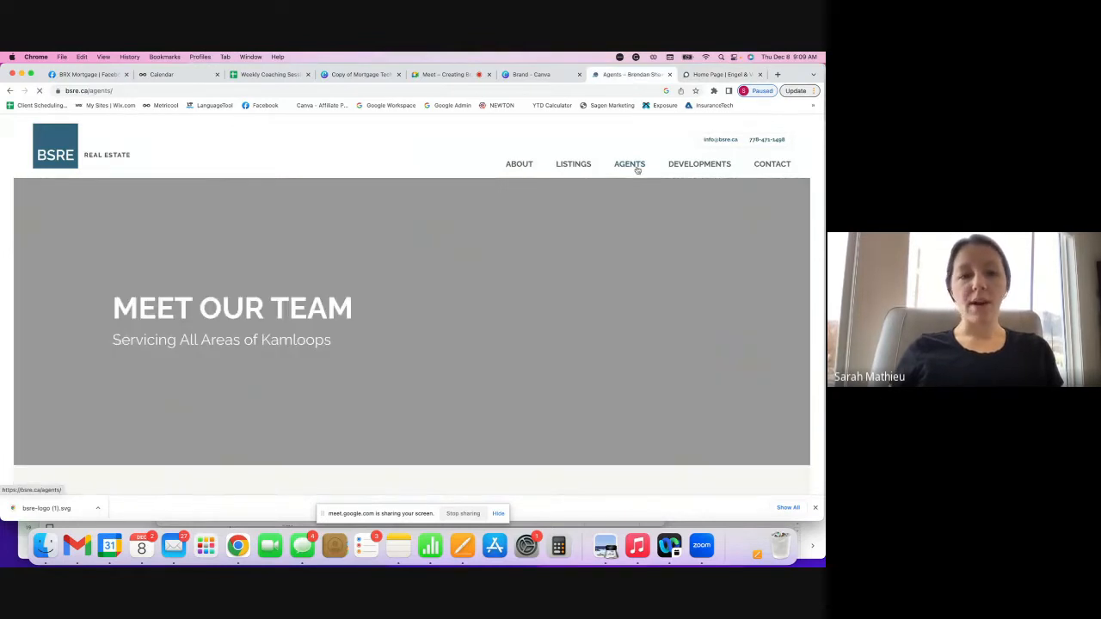
scroll(637, 170, "down", 5)
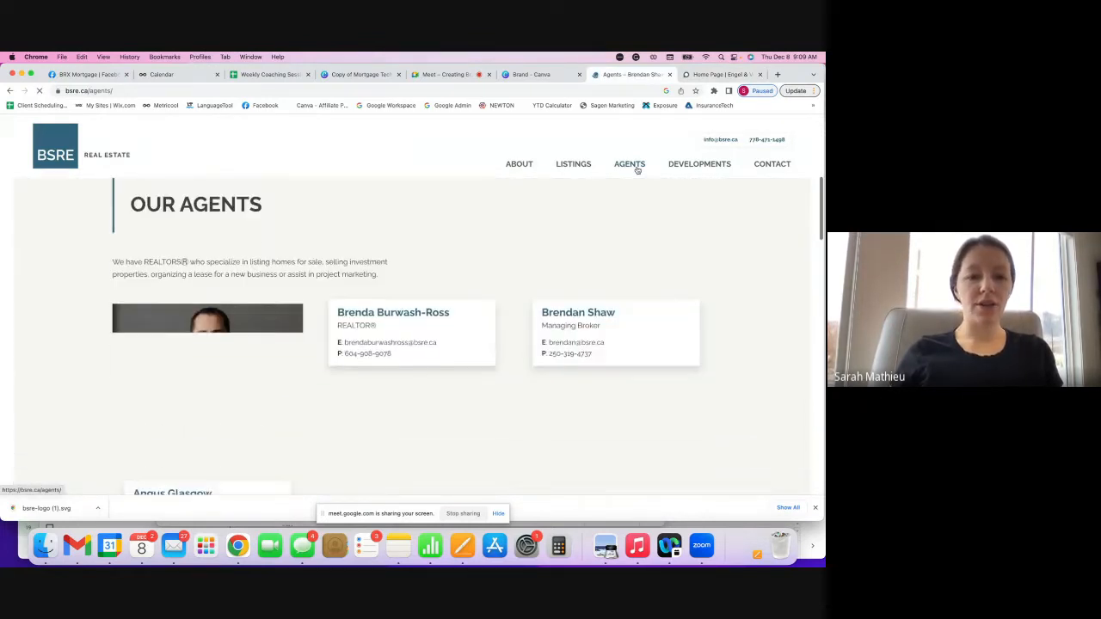
scroll(637, 170, "down", 1)
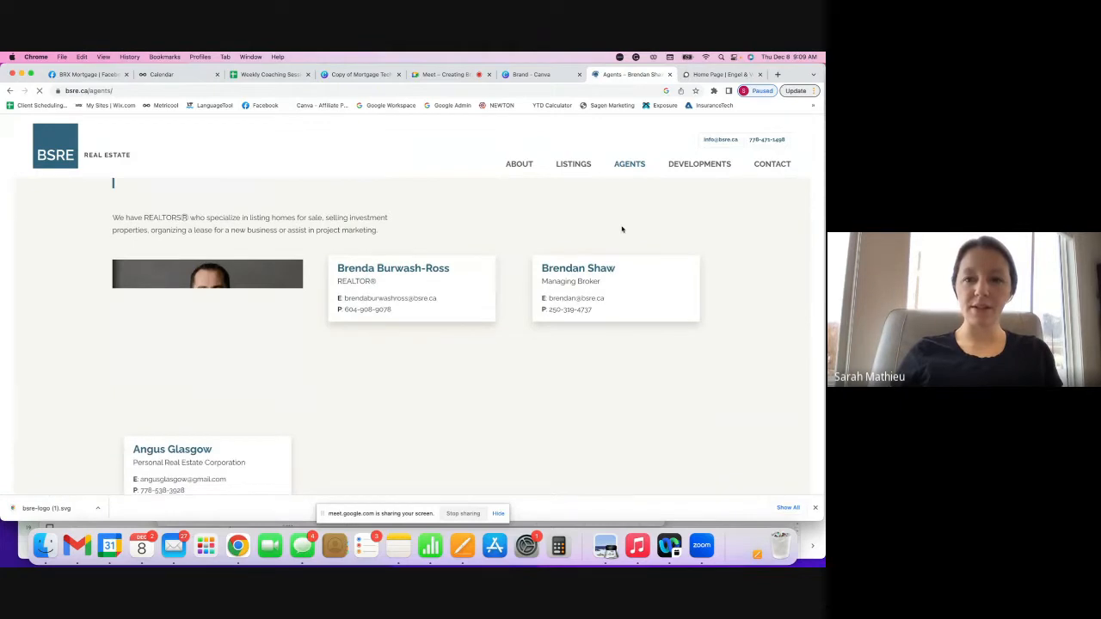
- Download the managing broker's headshot as a JPEG and return to the Canva brand kit
right_click(249, 299)
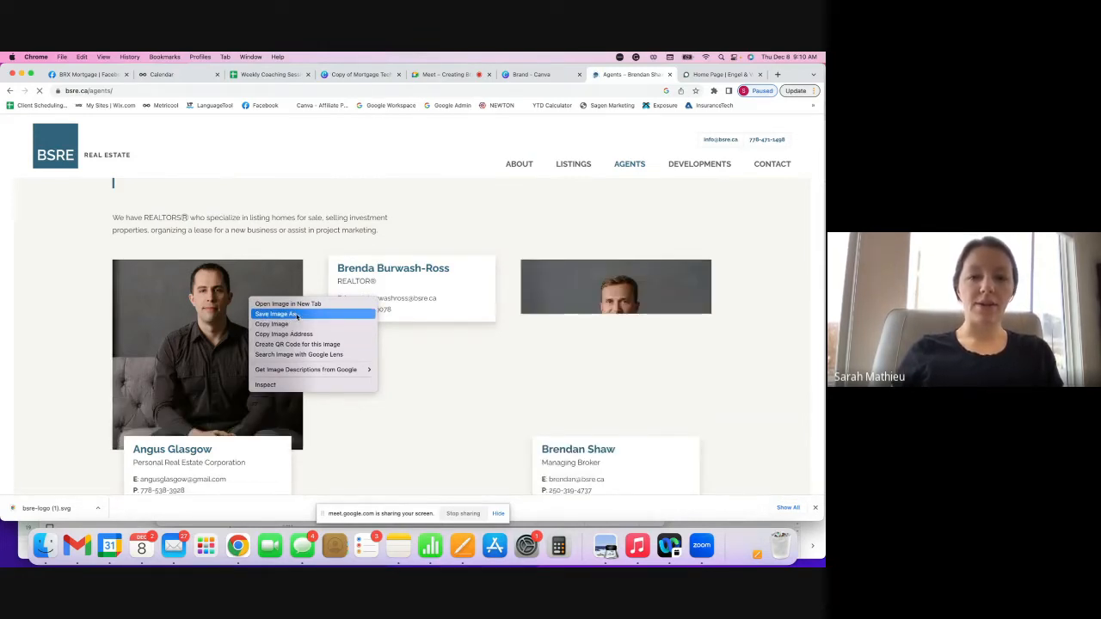
left_click(297, 315)
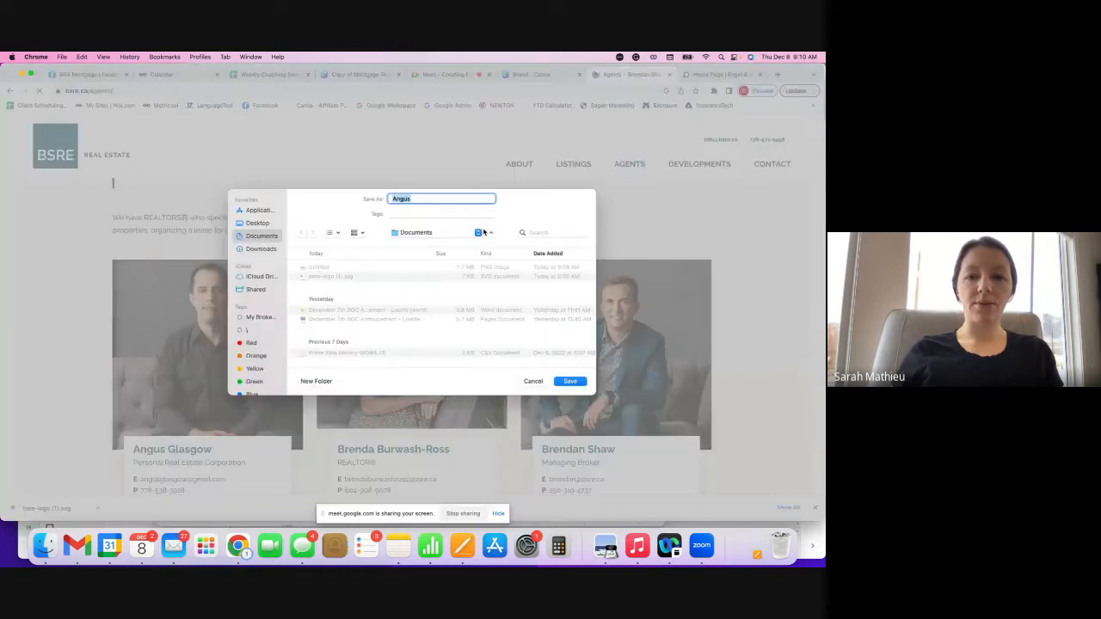
left_click(535, 382)
right_click(642, 344)
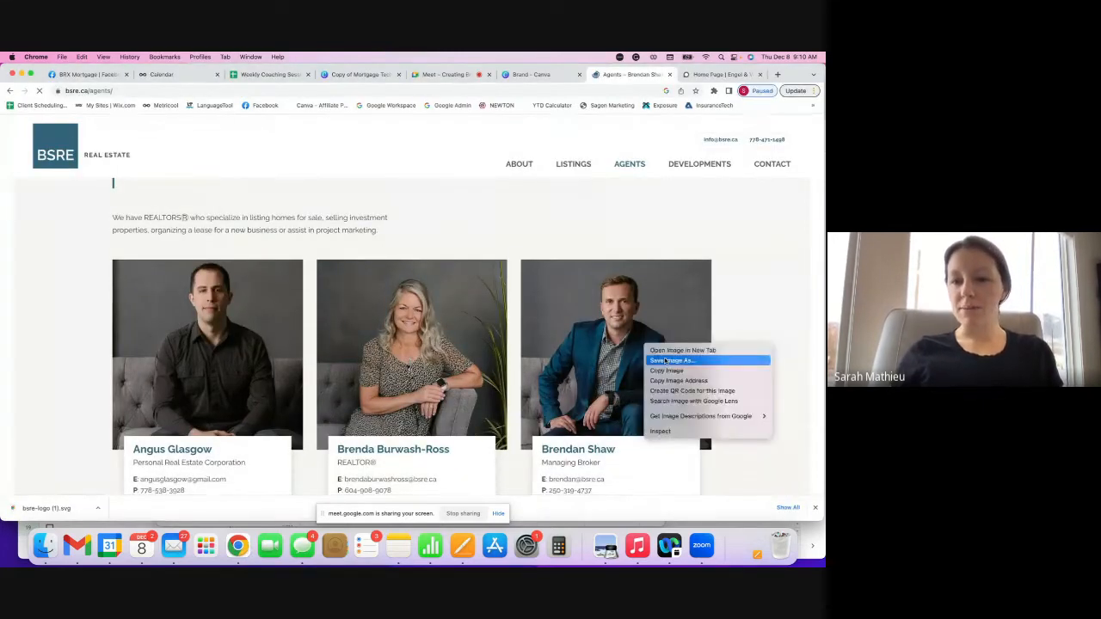
left_click(671, 361)
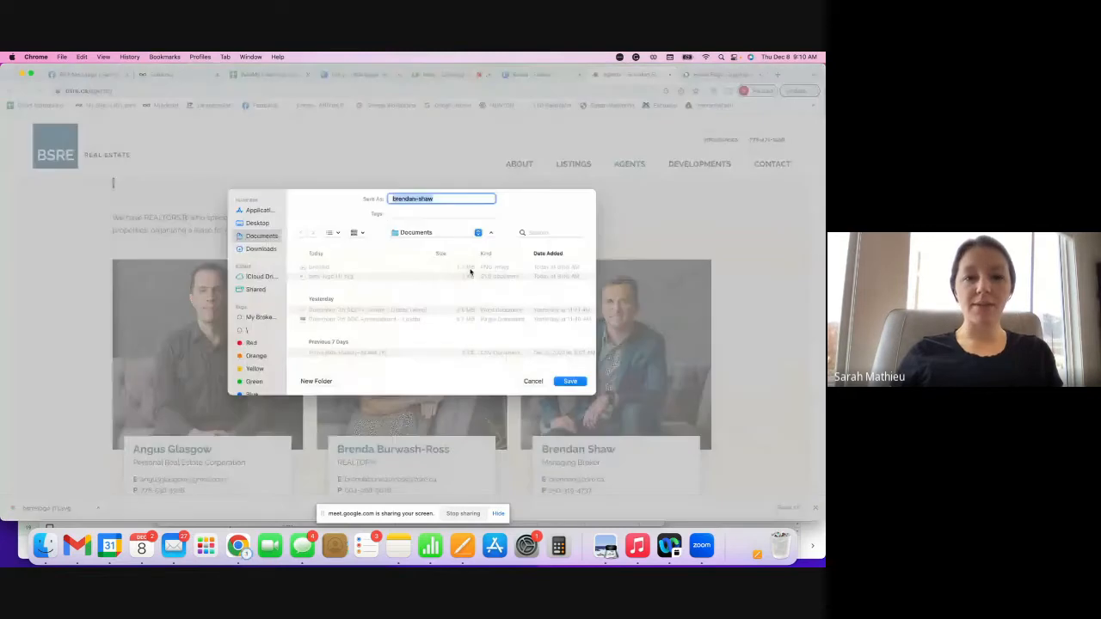
key("Return")
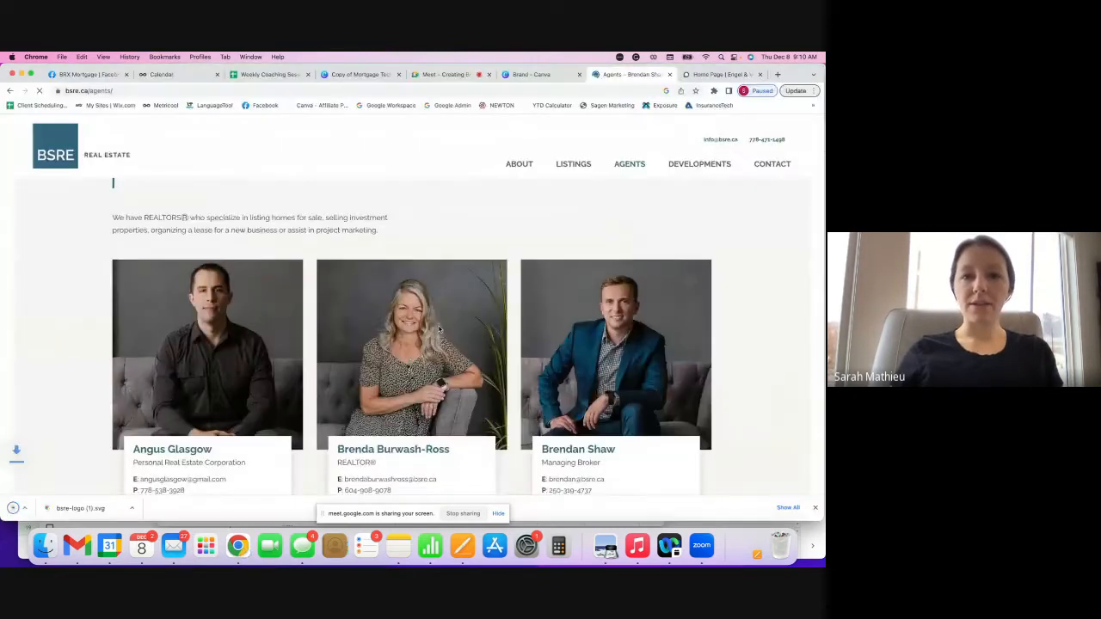
left_click(531, 74)
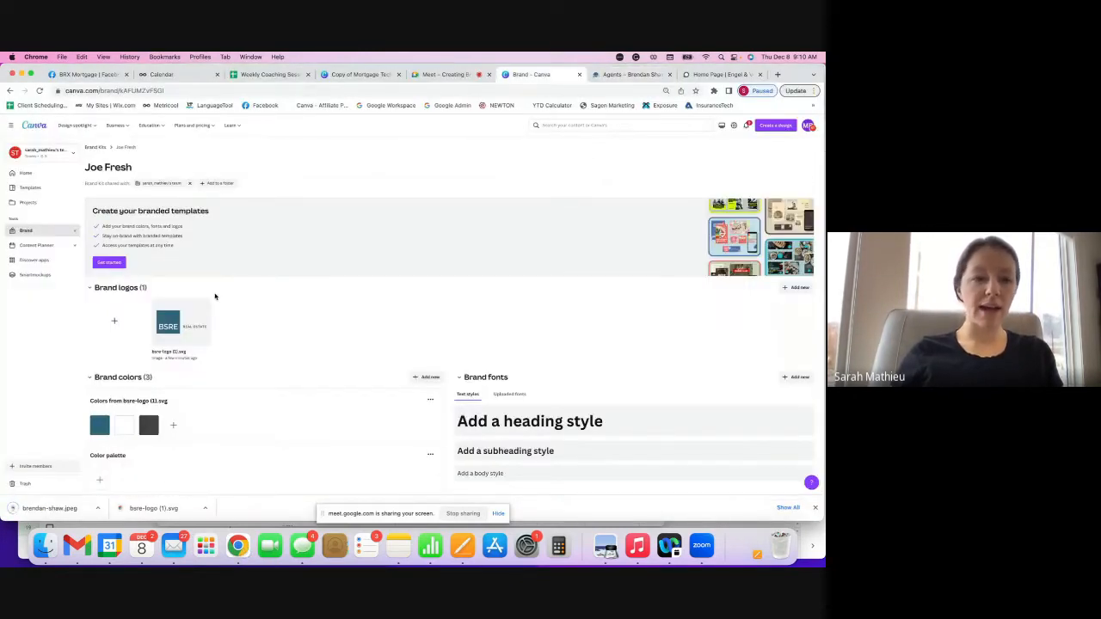
- Upload the broker's headshot JPEG as a second Joe Fresh logo, removing its extracted colours
left_click(115, 323)
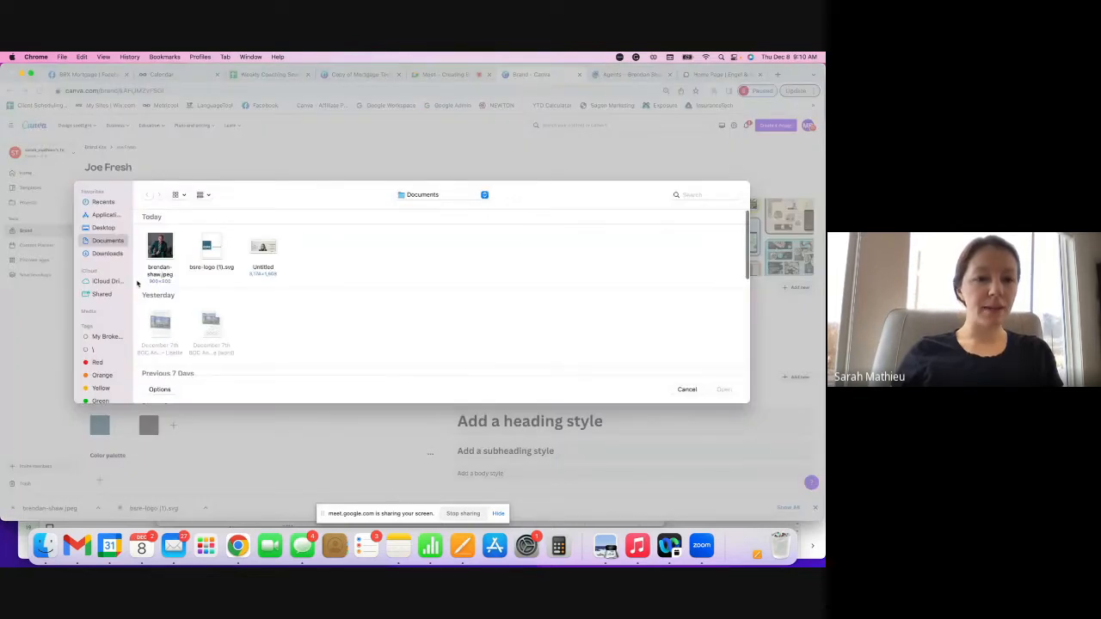
left_click(165, 249)
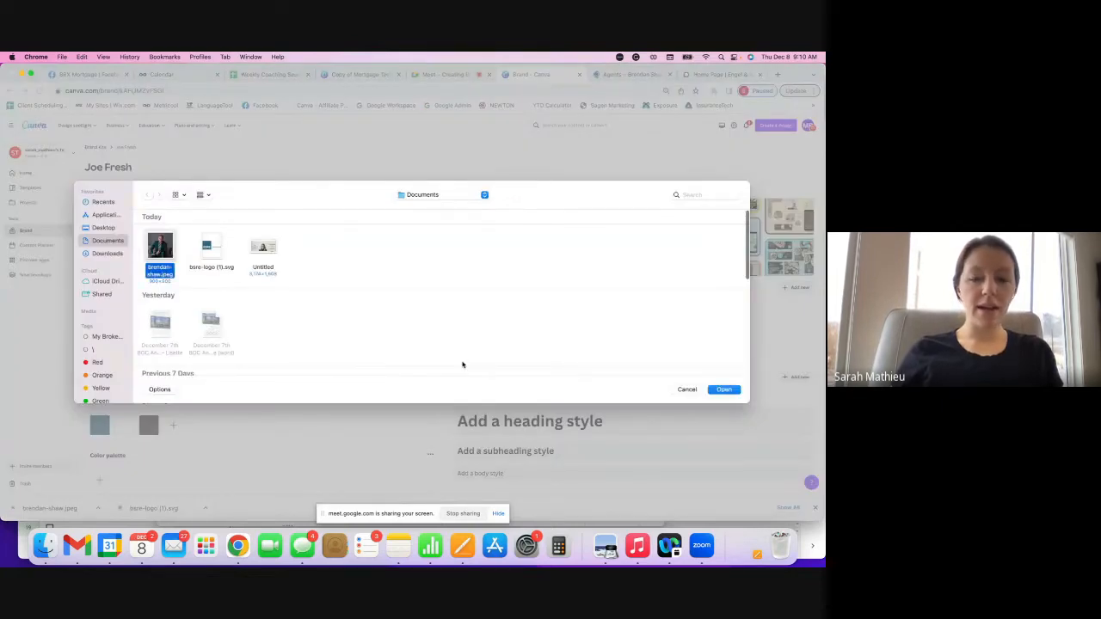
left_click(724, 389)
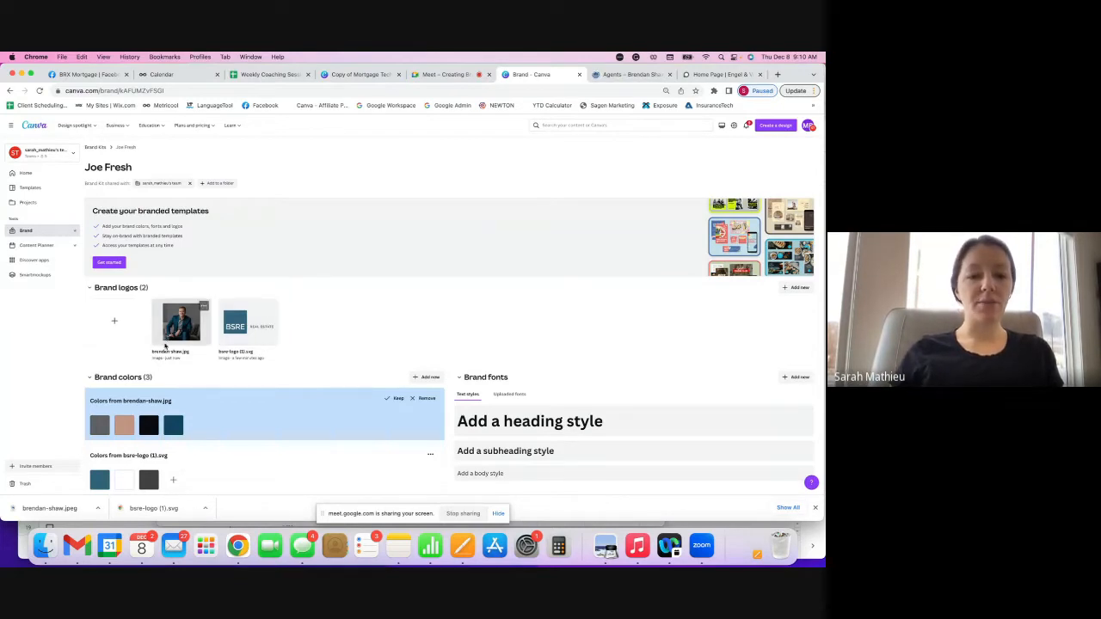
left_click(420, 400)
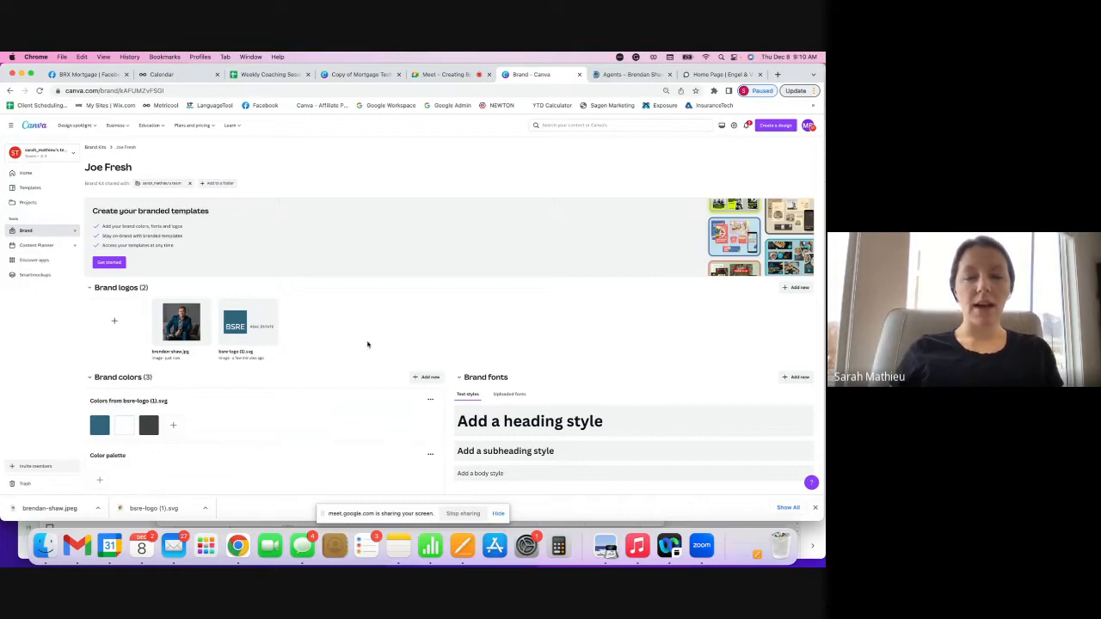
left_click(632, 74)
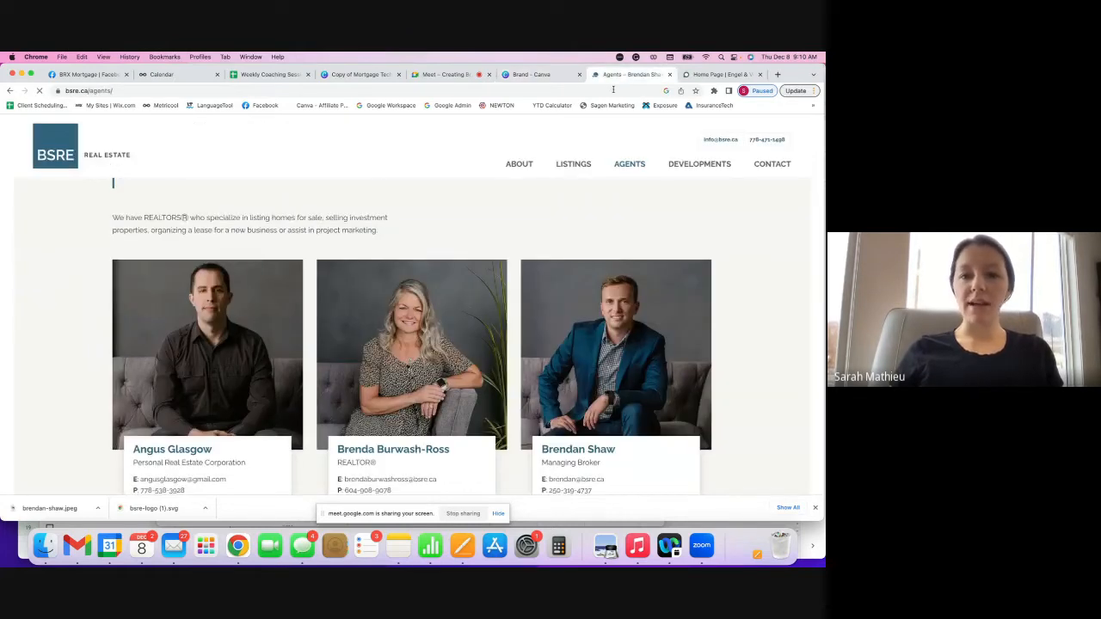
- Browse the BSRE home page and its Listings page
left_click(47, 144)
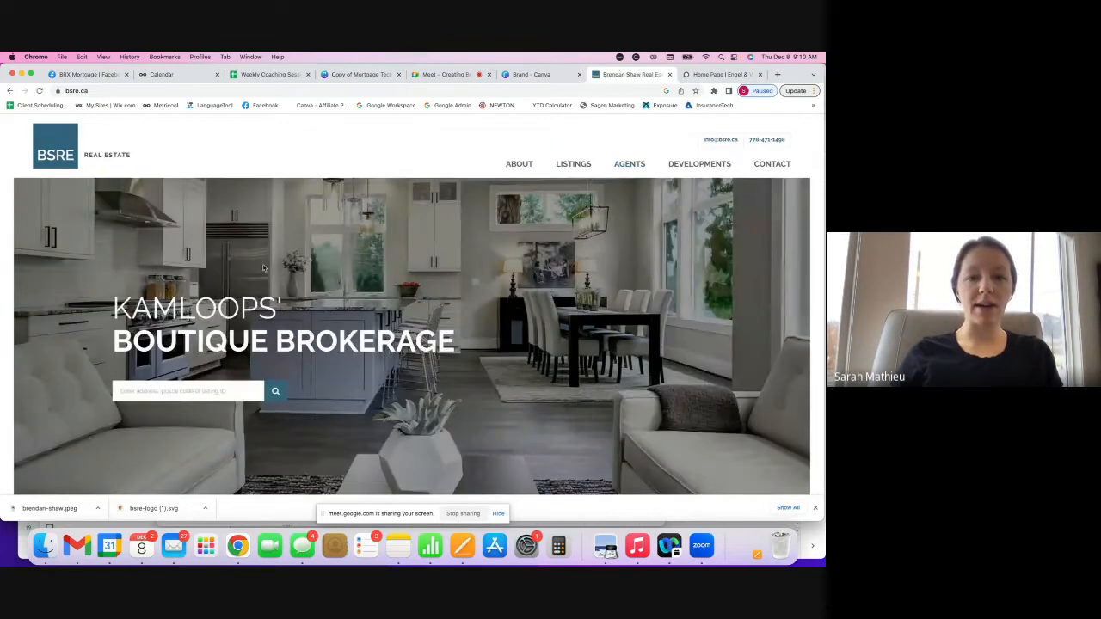
scroll(366, 239, "down", 5)
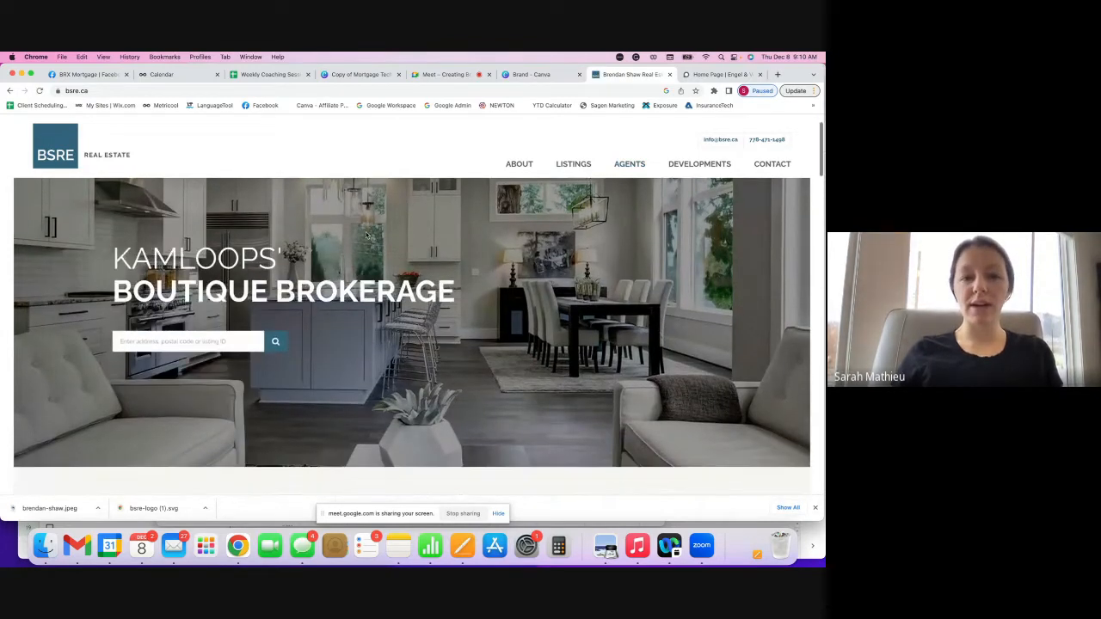
scroll(365, 235, "down", 10)
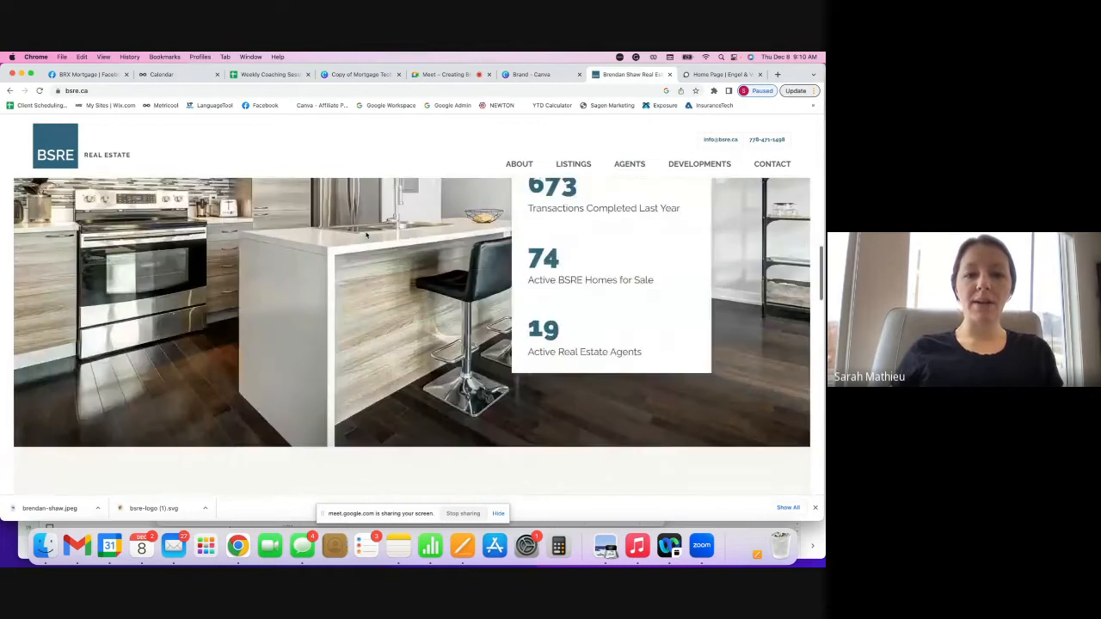
scroll(367, 278, "down", 15)
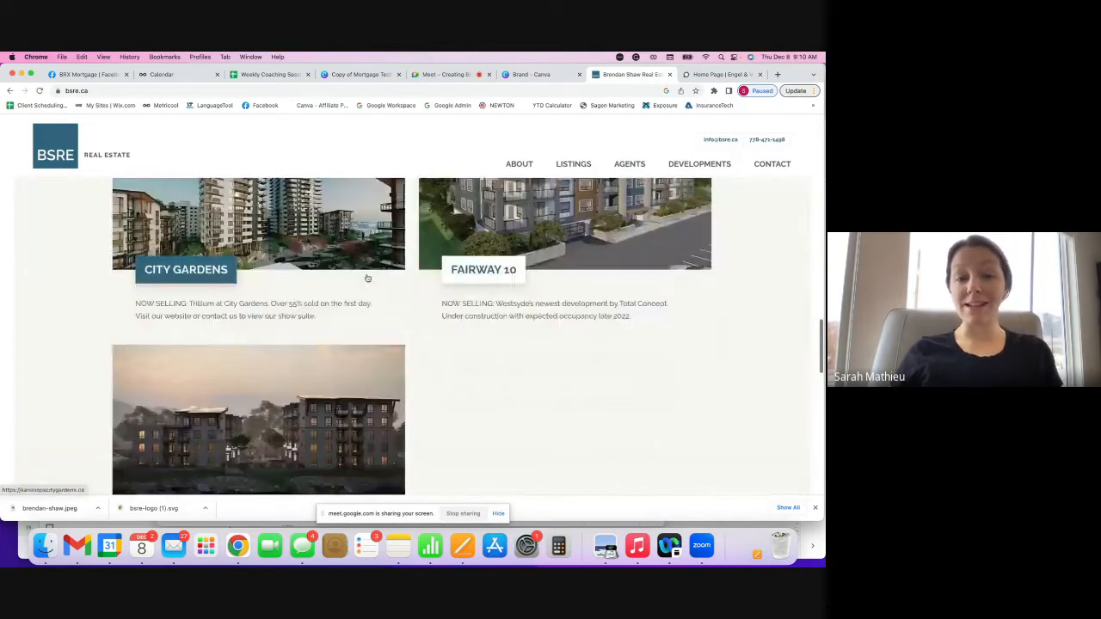
scroll(367, 278, "up", 8)
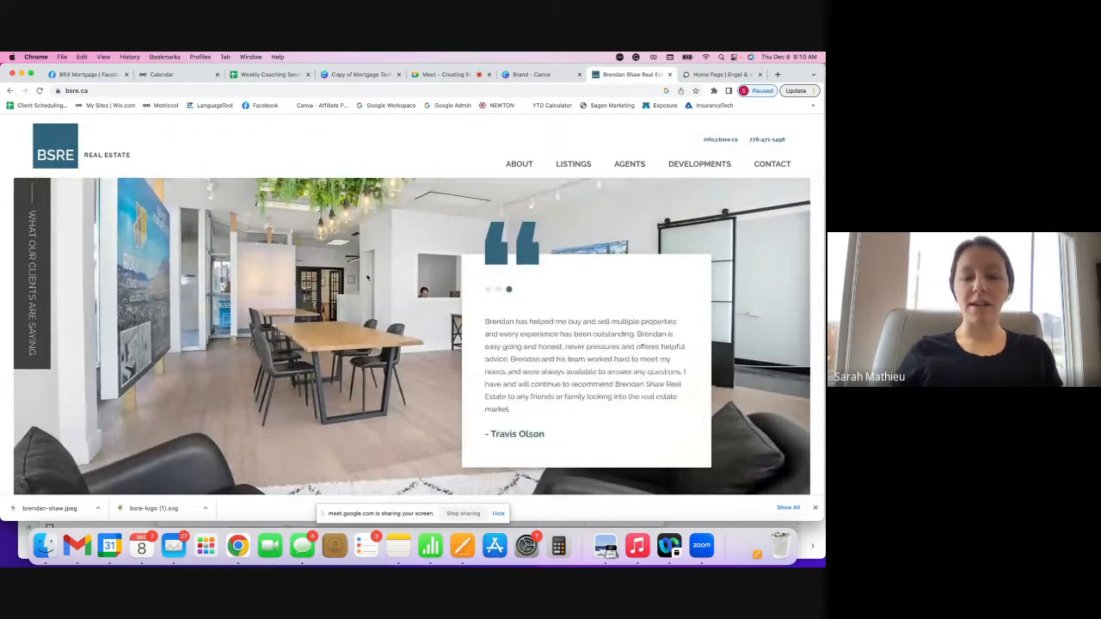
scroll(367, 278, "down", 5)
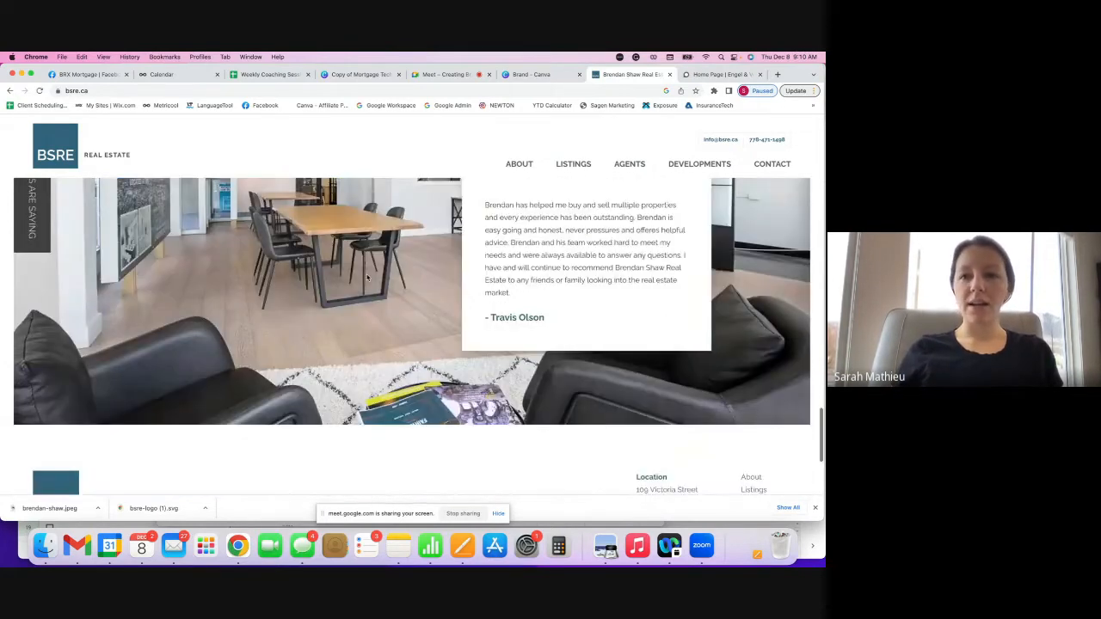
left_click(560, 165)
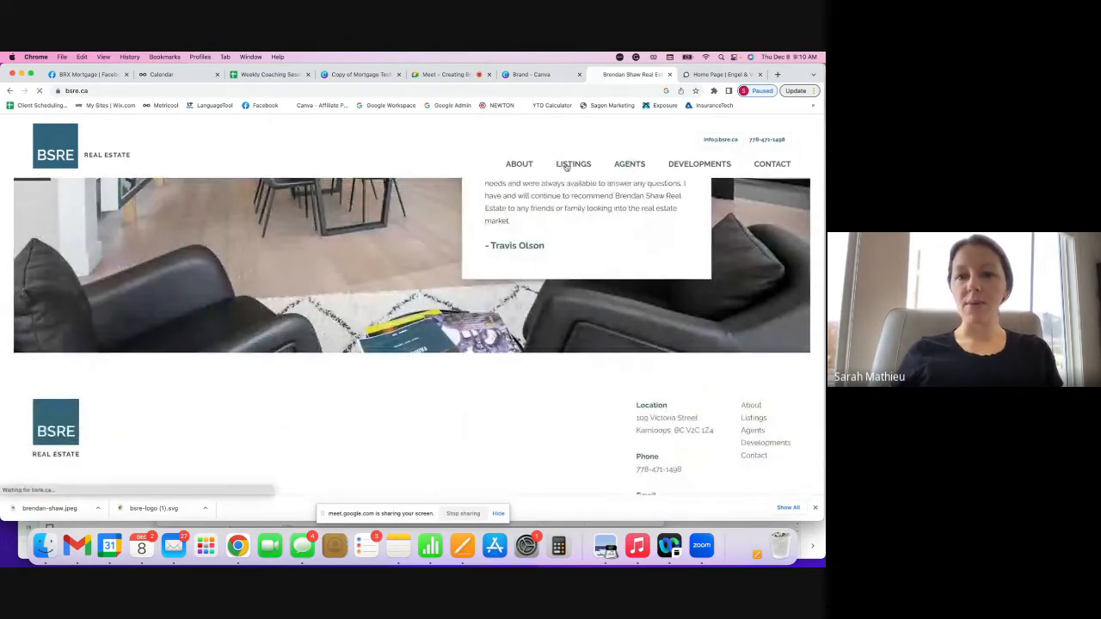
scroll(565, 167, "down", 8)
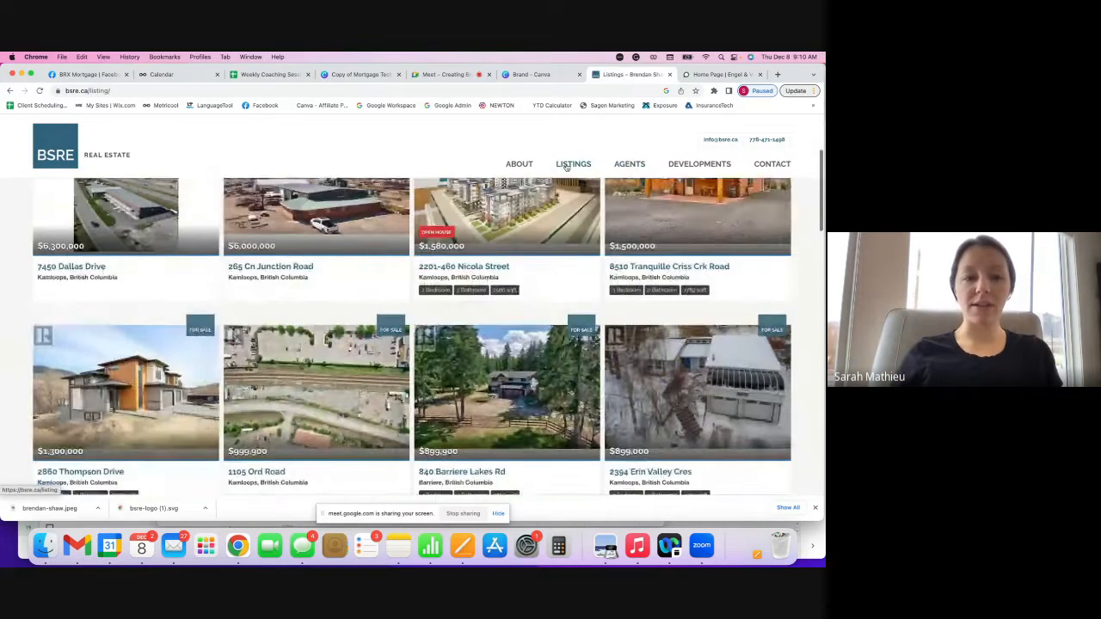
scroll(566, 167, "up", 3)
scroll(565, 166, "up", 2)
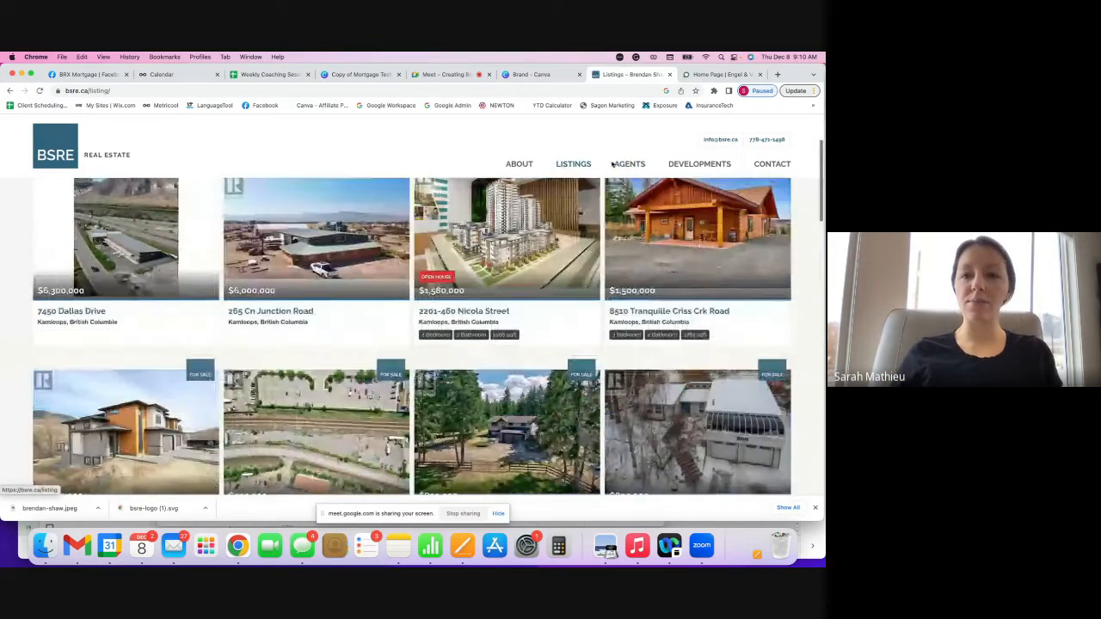
- View the BSRE About Us page's storefront photo, then return to the Canva brand kit
left_click(519, 166)
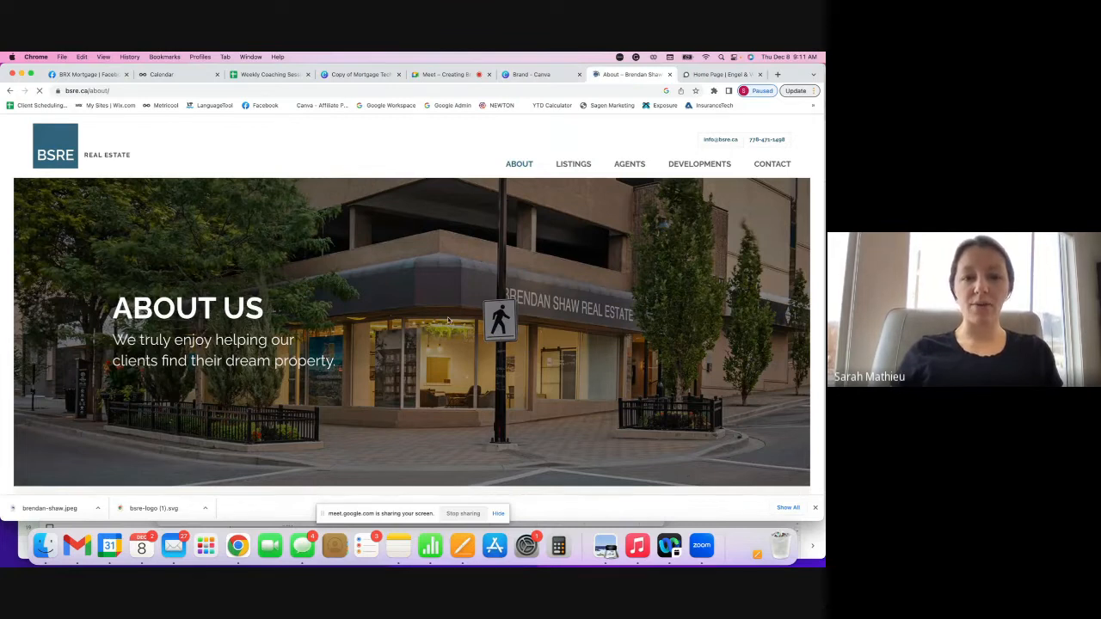
right_click(444, 359)
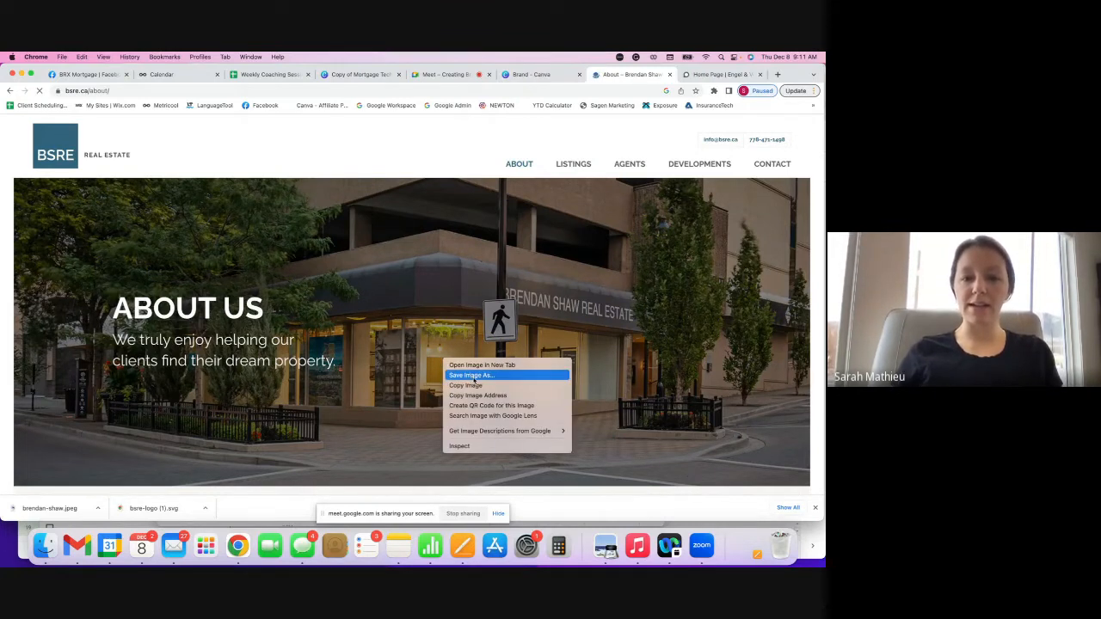
left_click(537, 80)
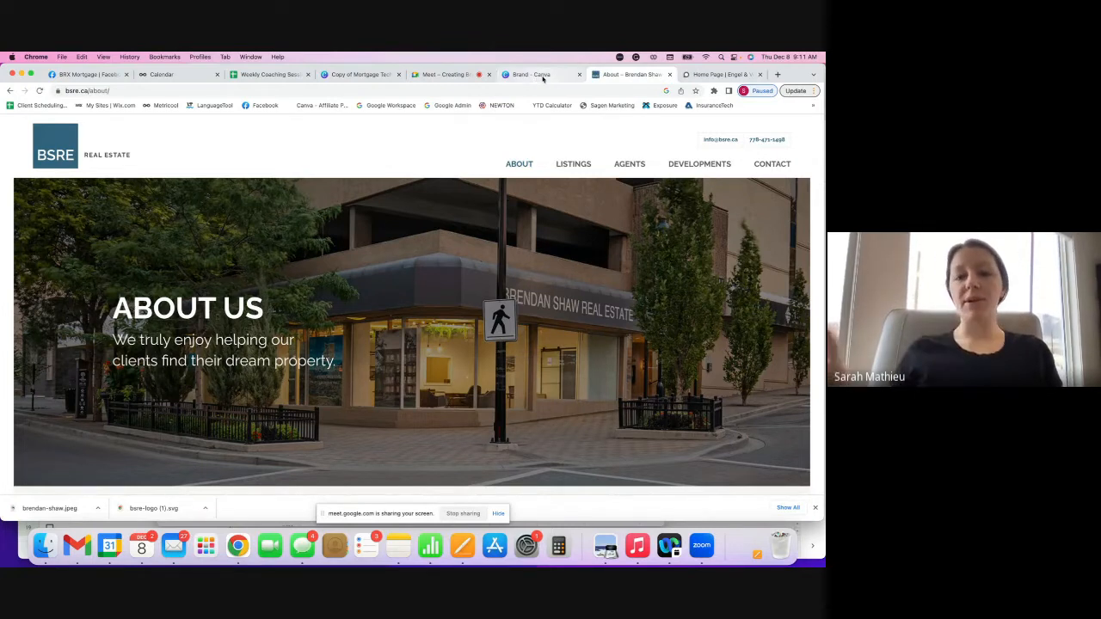
left_click(542, 75)
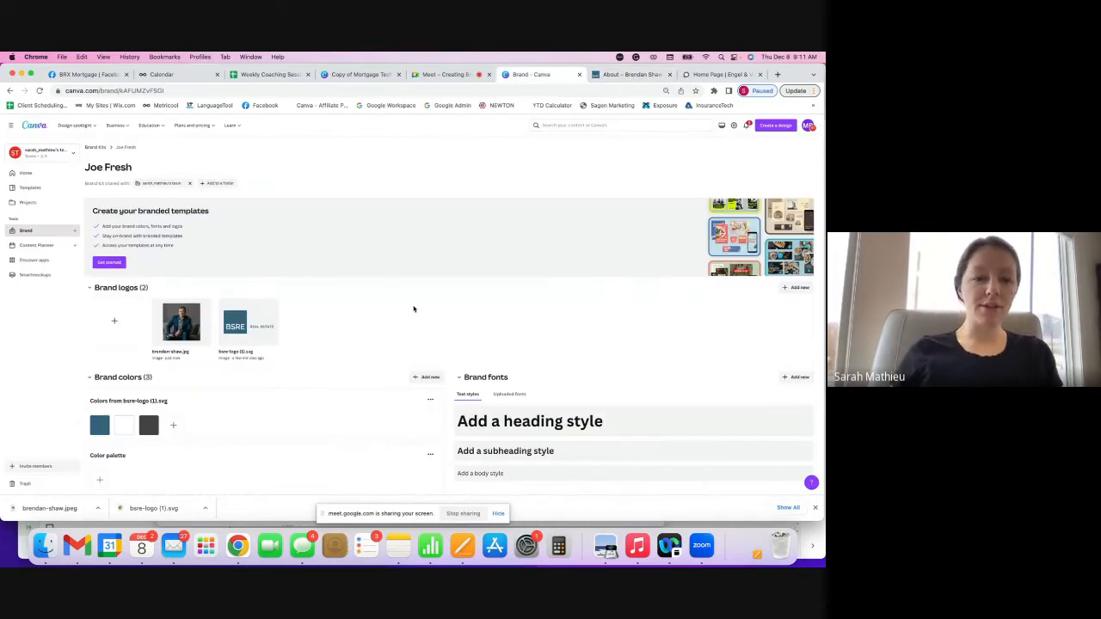
- Start choosing a heading style font in the Joe Fresh kit, then return to the simplykamloops site
scroll(413, 309, "down", 1)
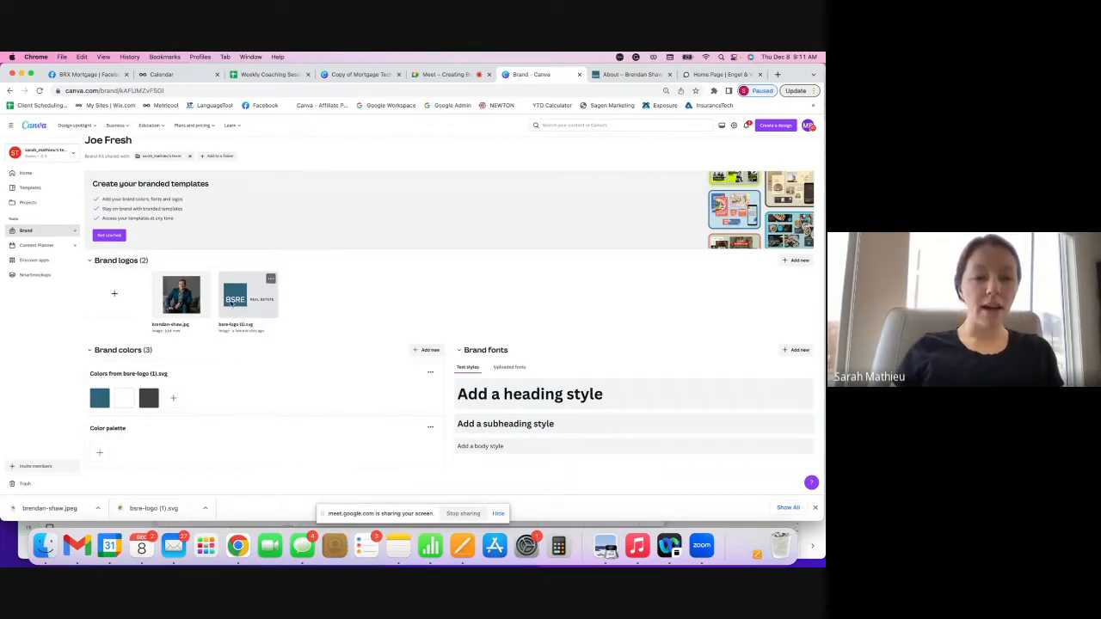
left_click(540, 395)
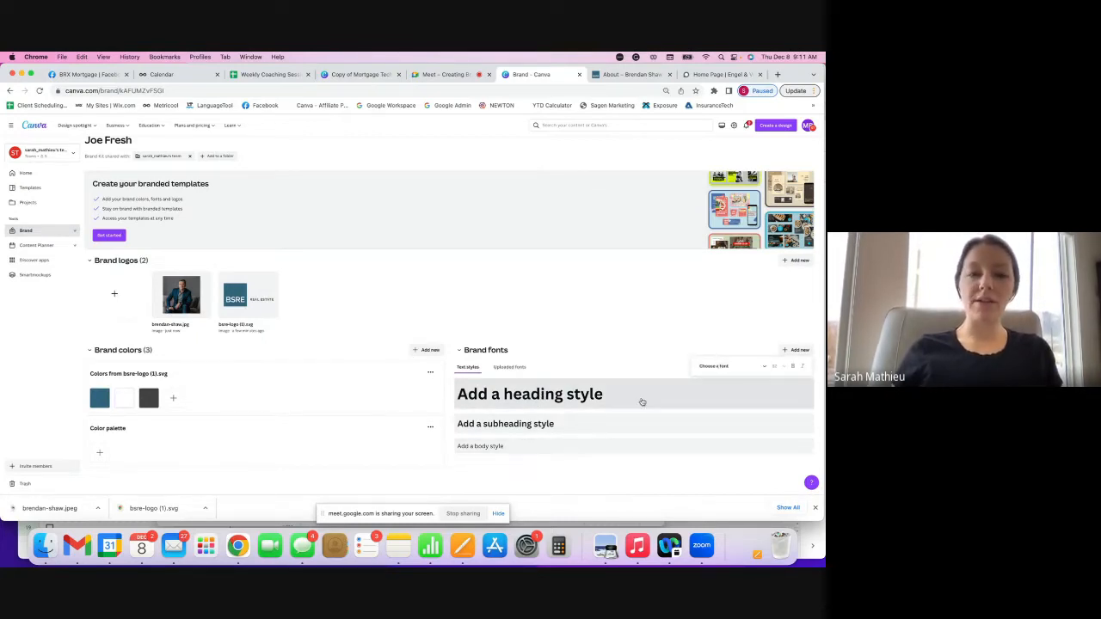
left_click(715, 75)
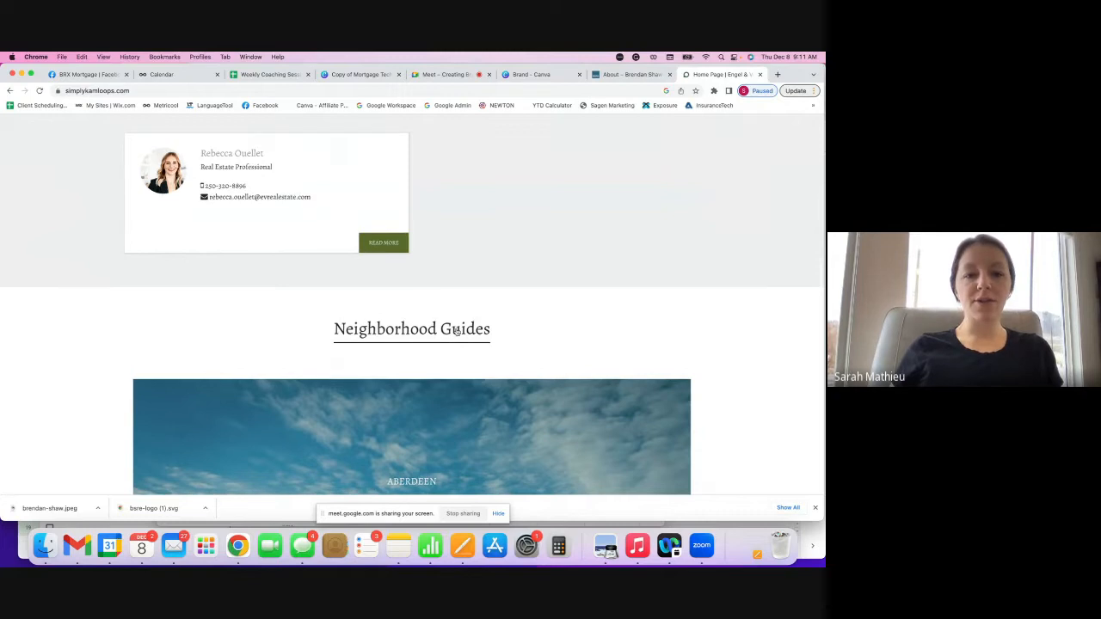
- Capture a screenshot of the simplykamloops Neighborhood Guides heading
scroll(453, 328, "up", 10)
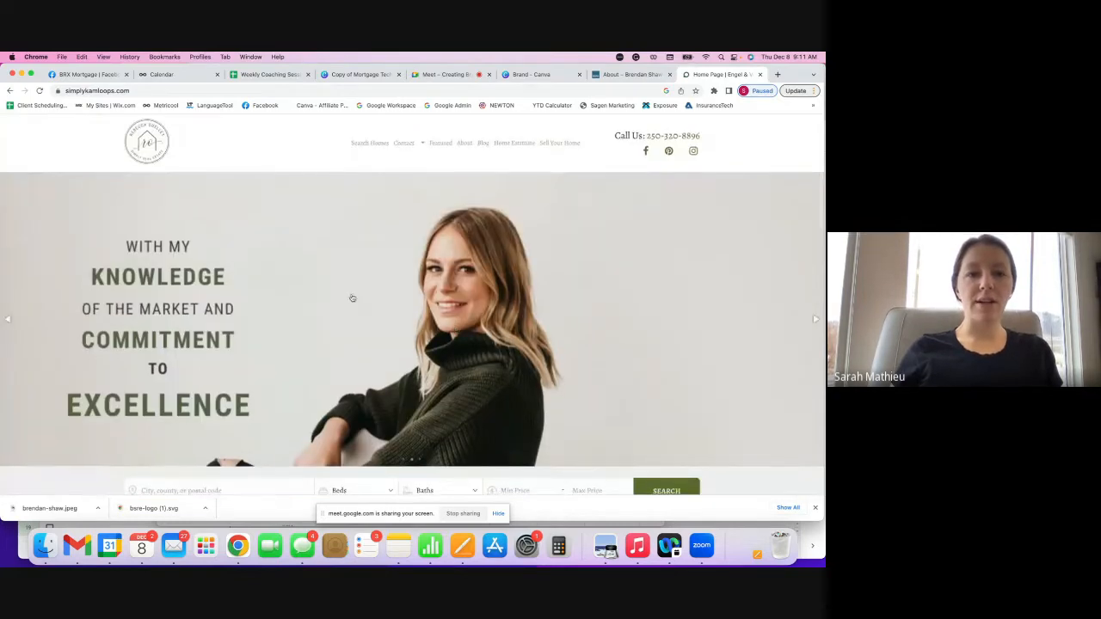
scroll(261, 238, "down", 8)
scroll(260, 238, "down", 2)
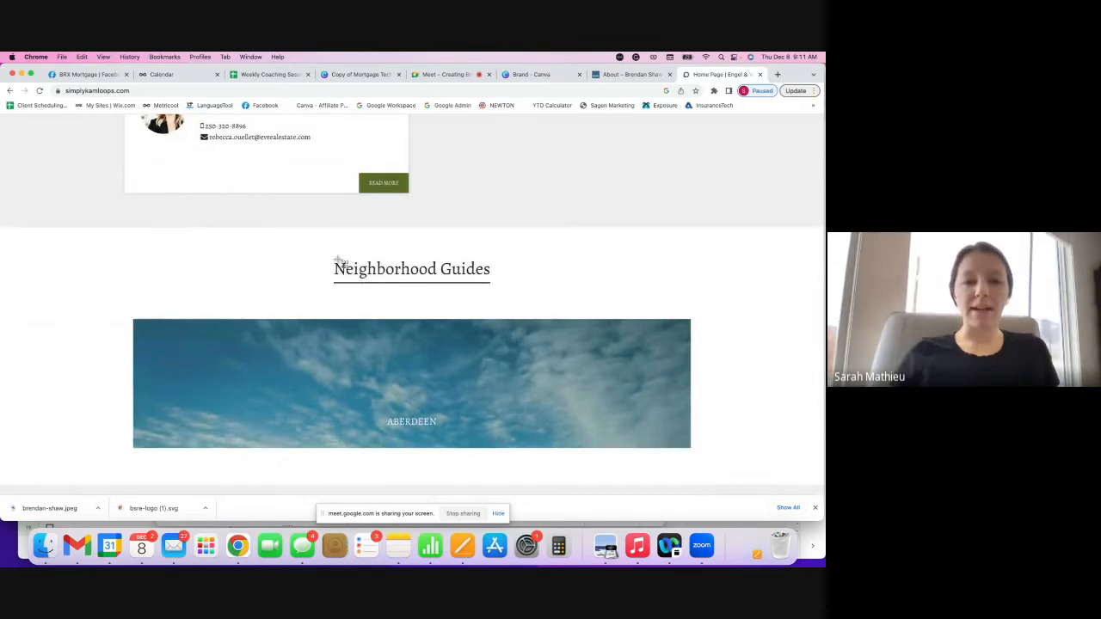
key("super+shift+4")
left_click_drag(327, 255, 495, 294)
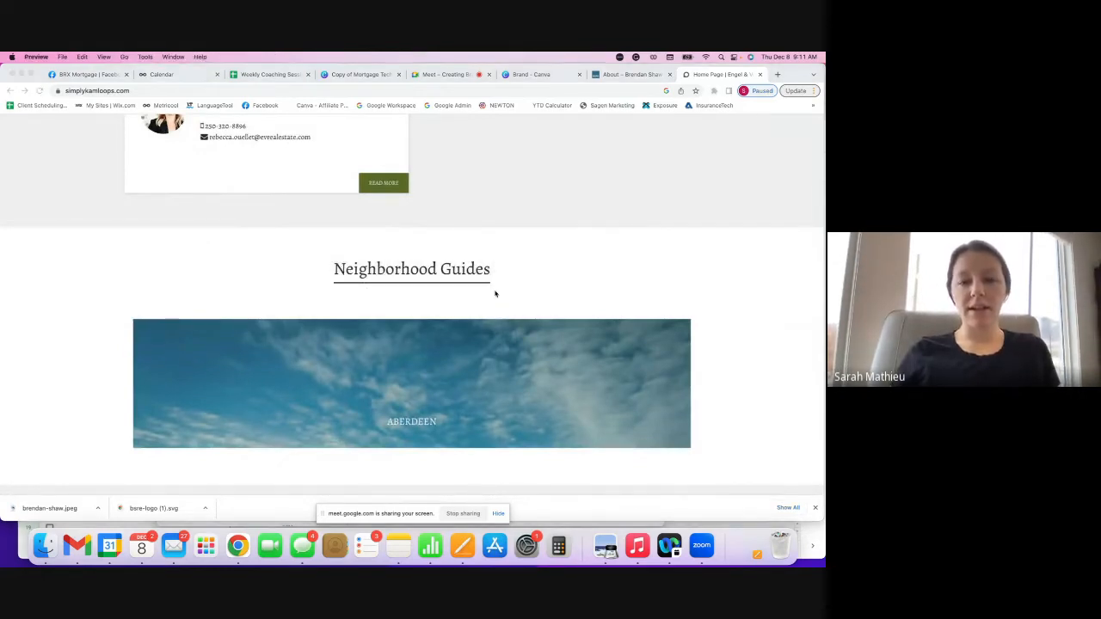
- Save the heading screenshot as a PNG in Documents, replacing the old Untitled file
left_click(61, 57)
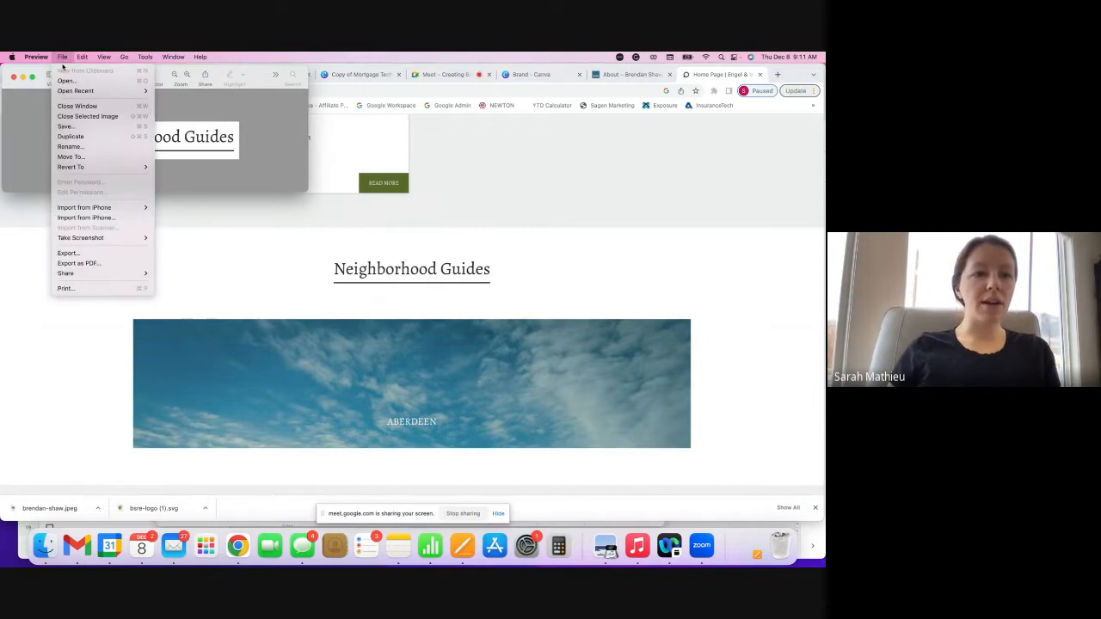
left_click(69, 126)
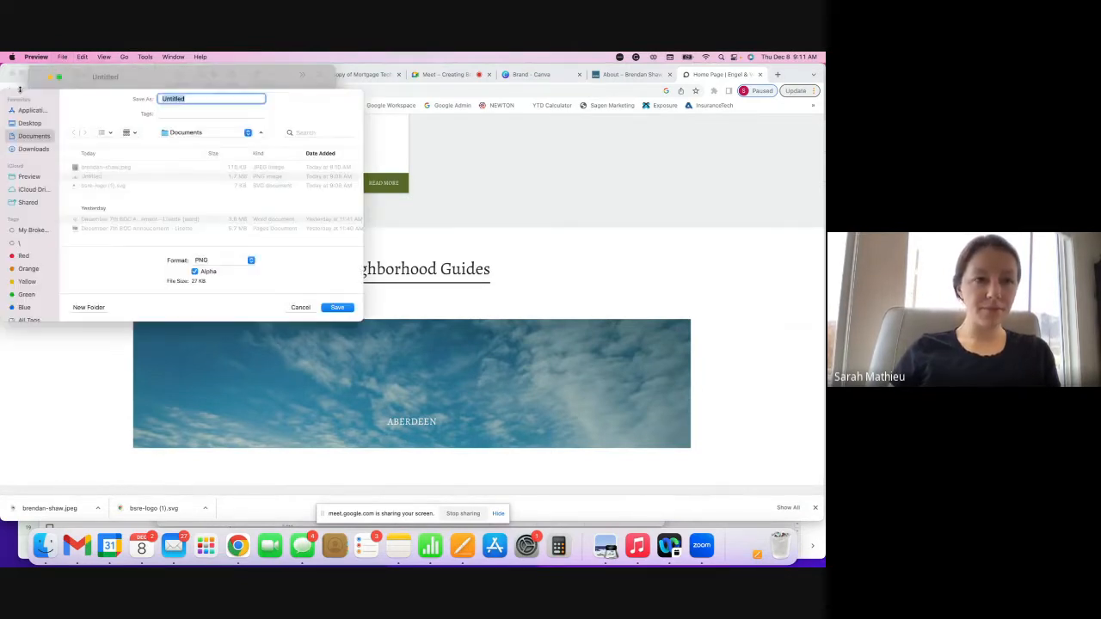
left_click(337, 307)
left_click(215, 195)
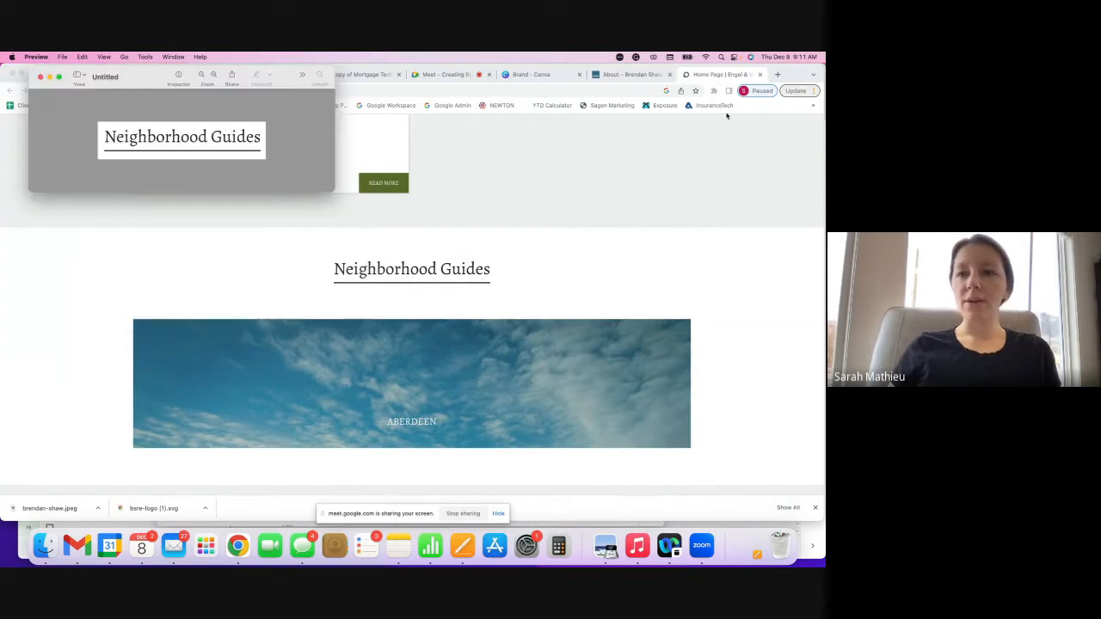
left_click(777, 75)
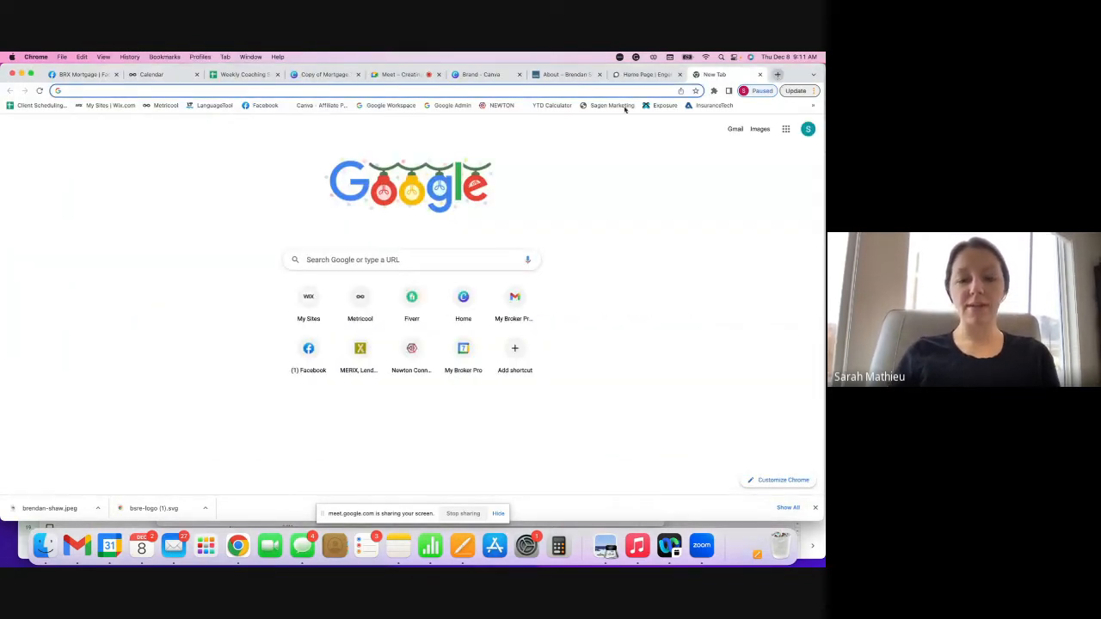
- Search 'free font finder', open WhatFontIs, and bring up its image upload picker
type("free font finder")
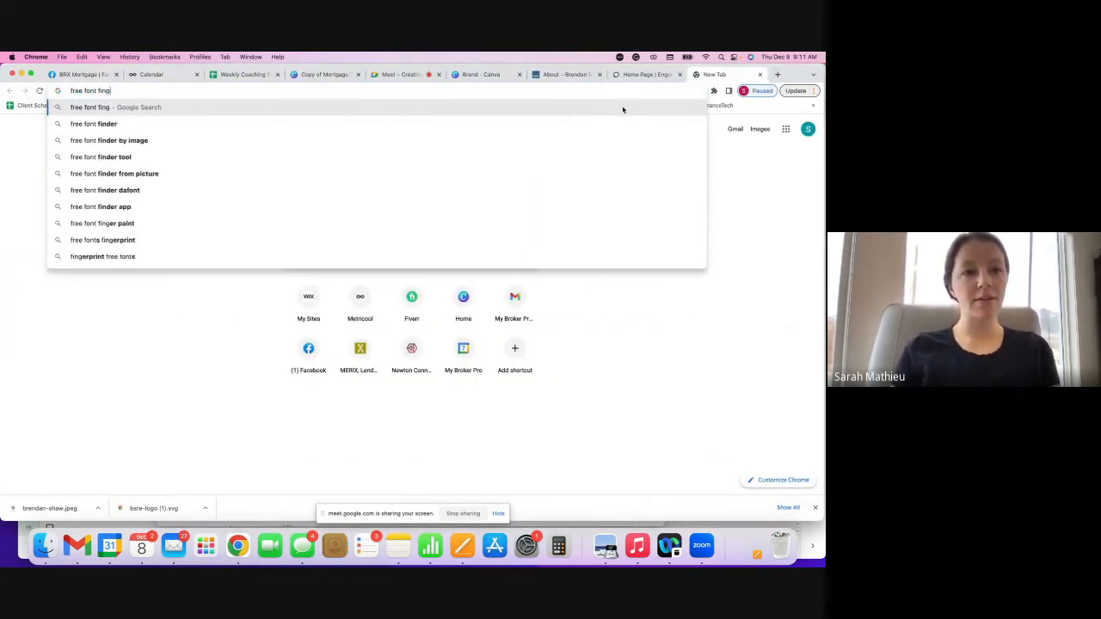
key("Return")
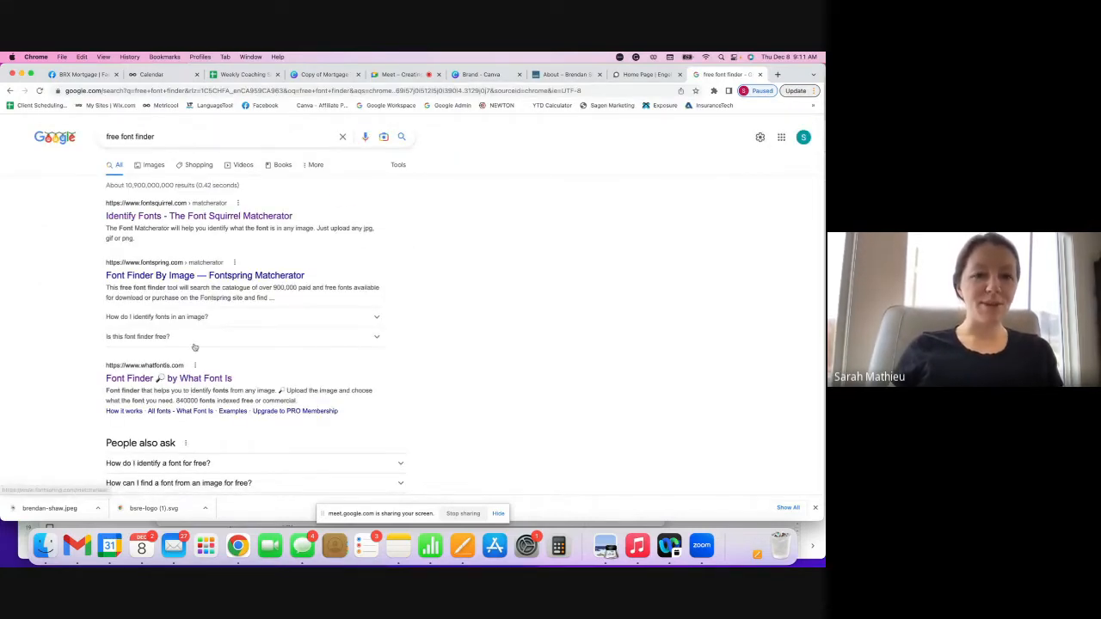
left_click(191, 380)
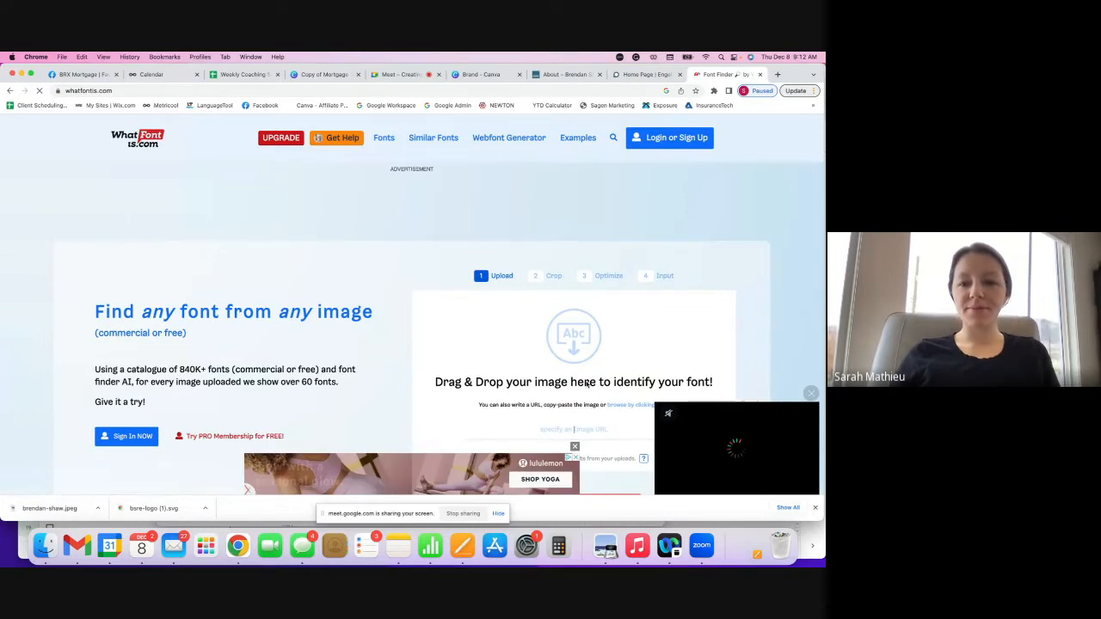
left_click(586, 385)
- Upload the Untitled screenshot to WhatFontIs and accept the crop on 'Neighborhood'
left_click(262, 249)
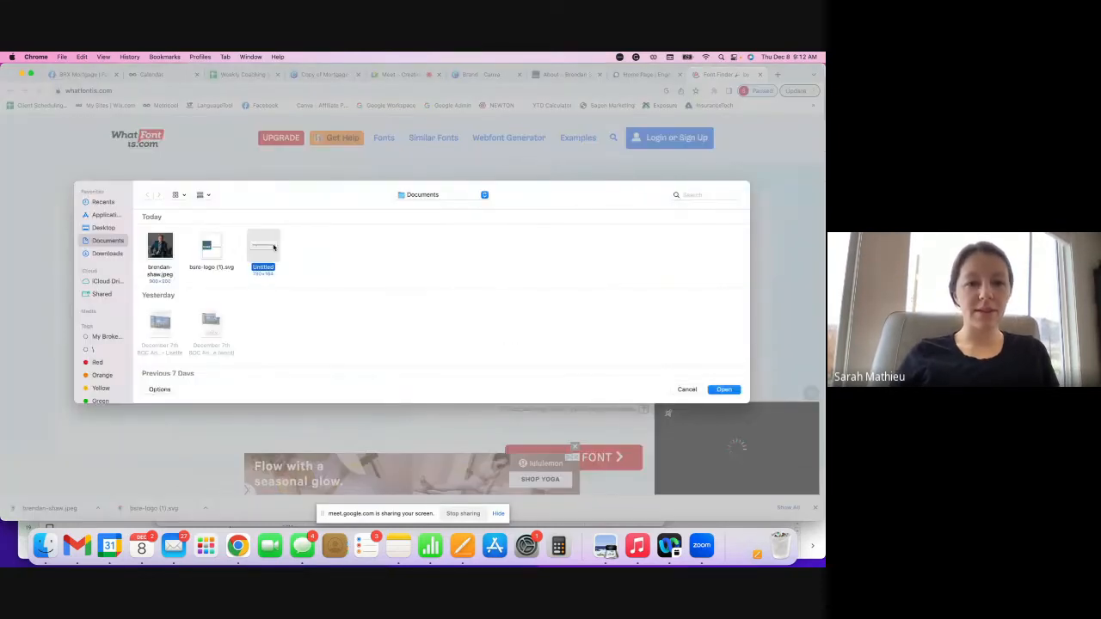
left_click(734, 392)
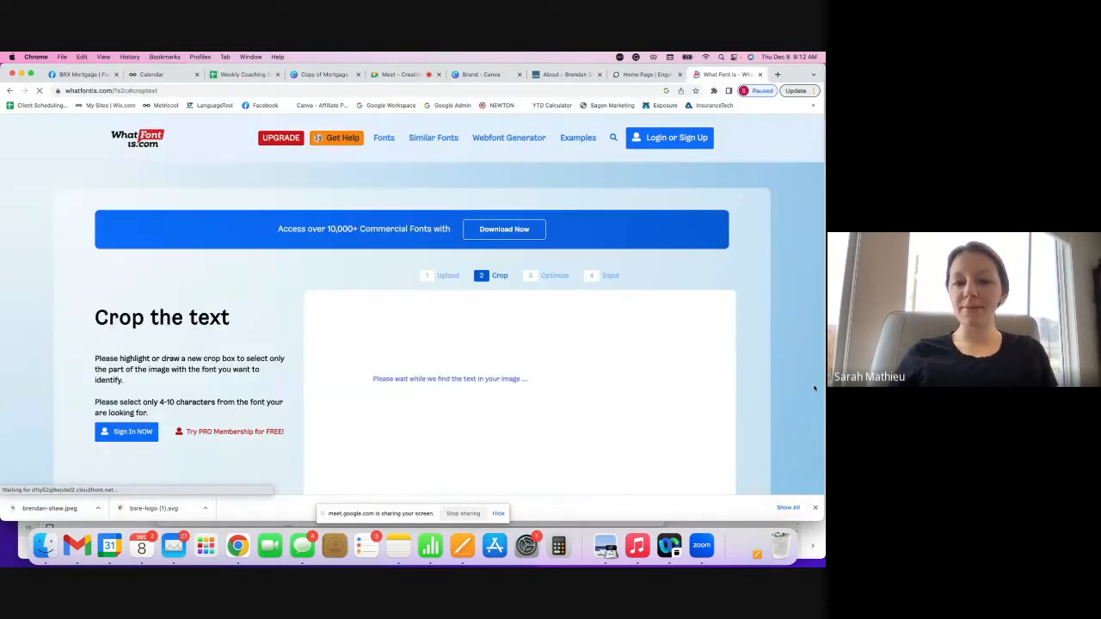
scroll(533, 370, "down", 2)
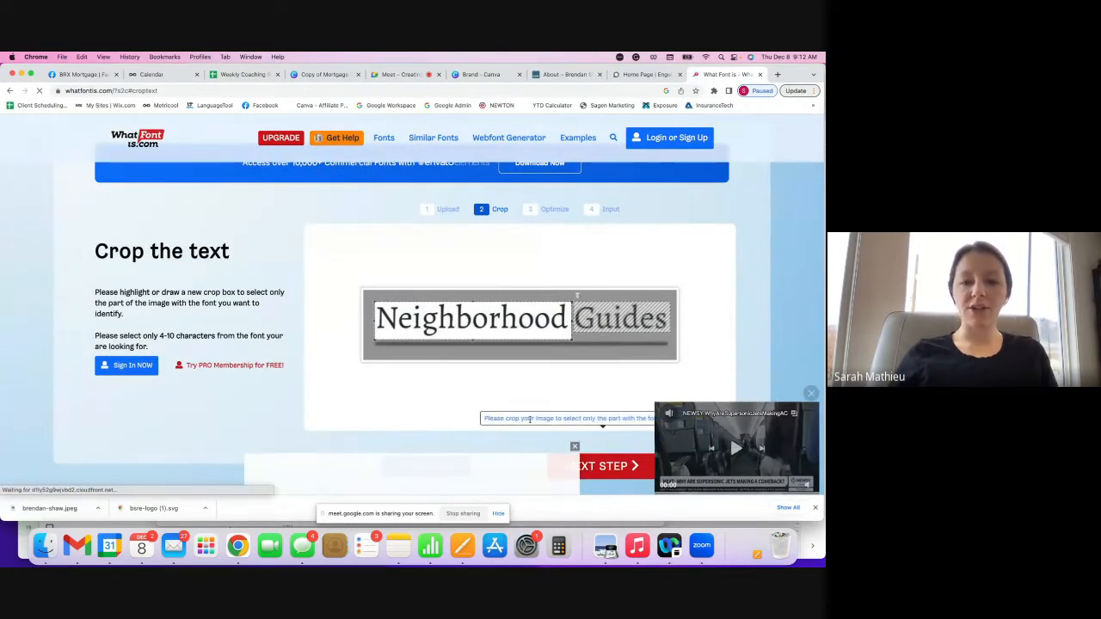
left_click(606, 465)
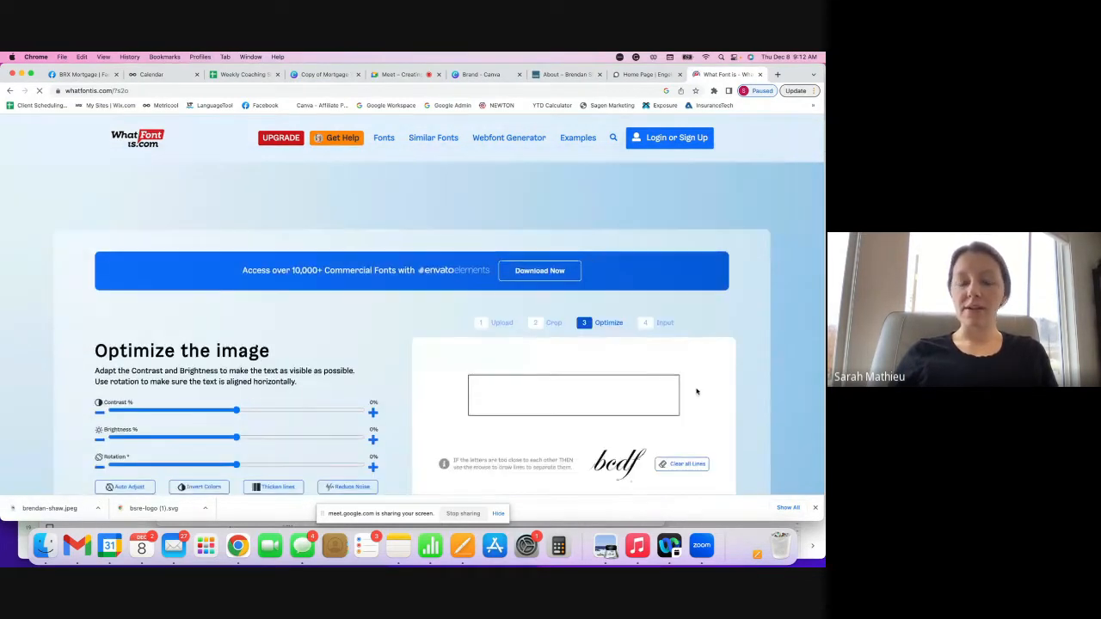
scroll(696, 391, "down", 3)
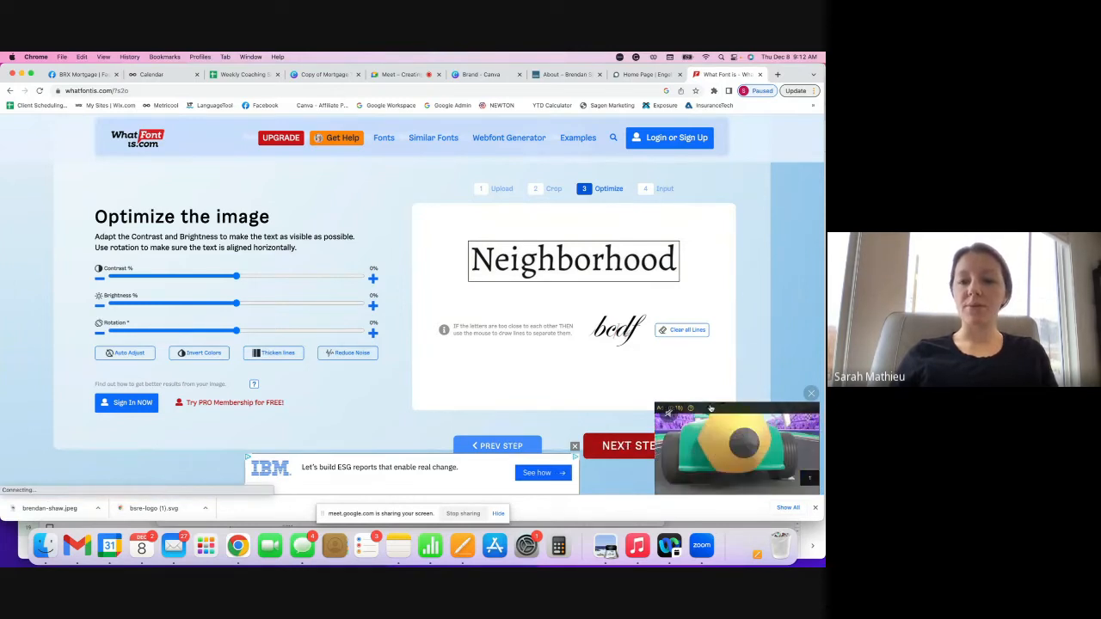
- Label the detected glyphs to spell 'Neighborhood' and tick Display only free fonts
left_click(625, 445)
scroll(462, 370, "down", 3)
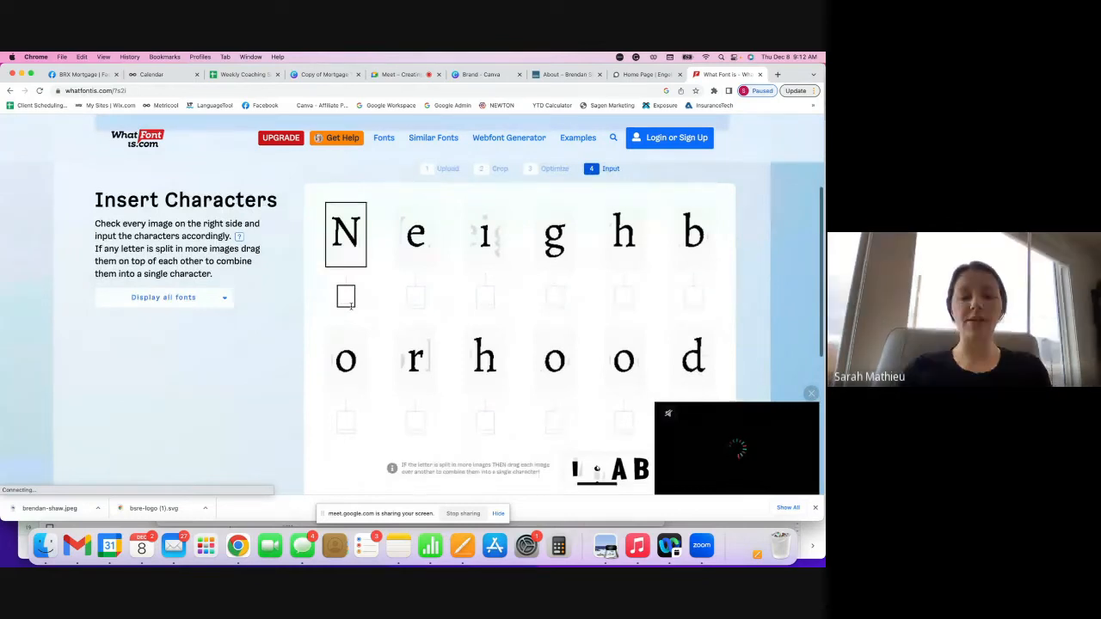
left_click(346, 295)
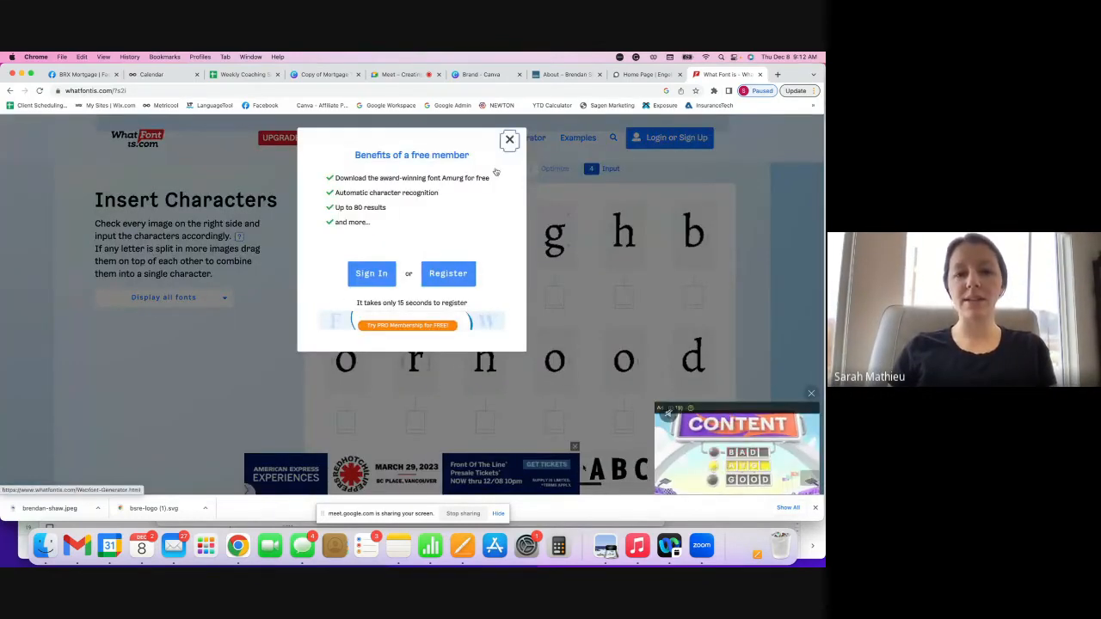
left_click(509, 139)
type("N")
type("e")
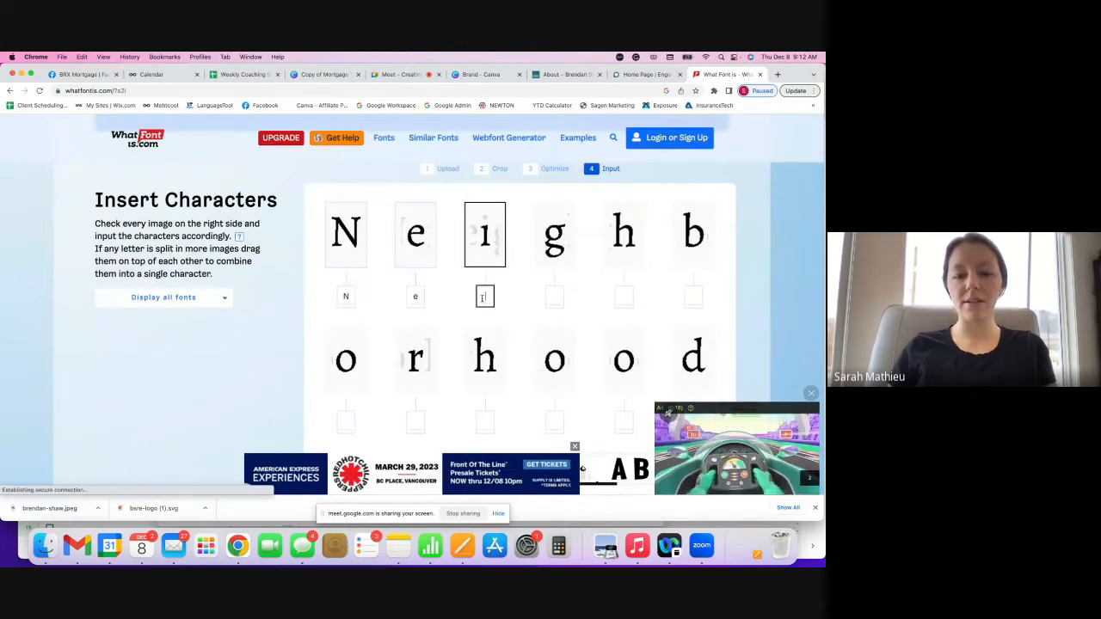
type("i")
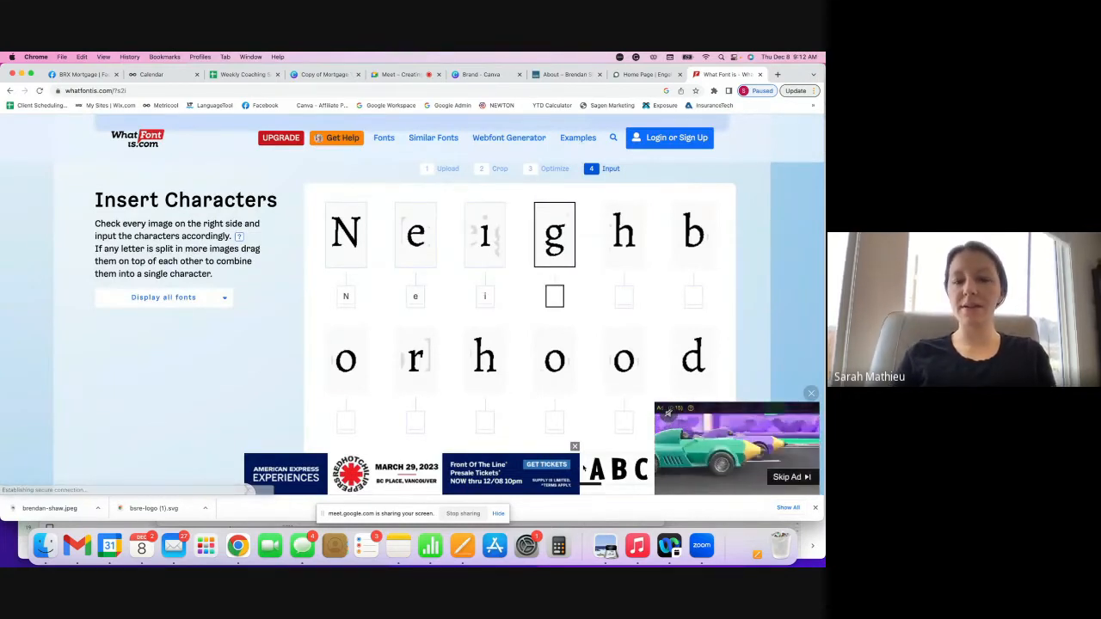
type("ghbo")
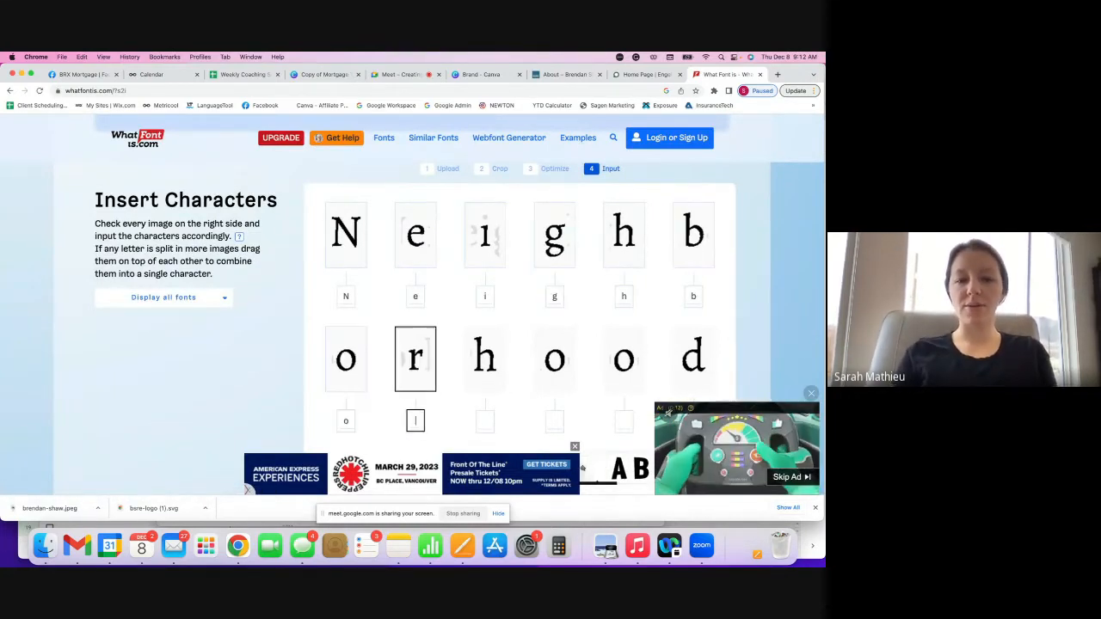
type("r")
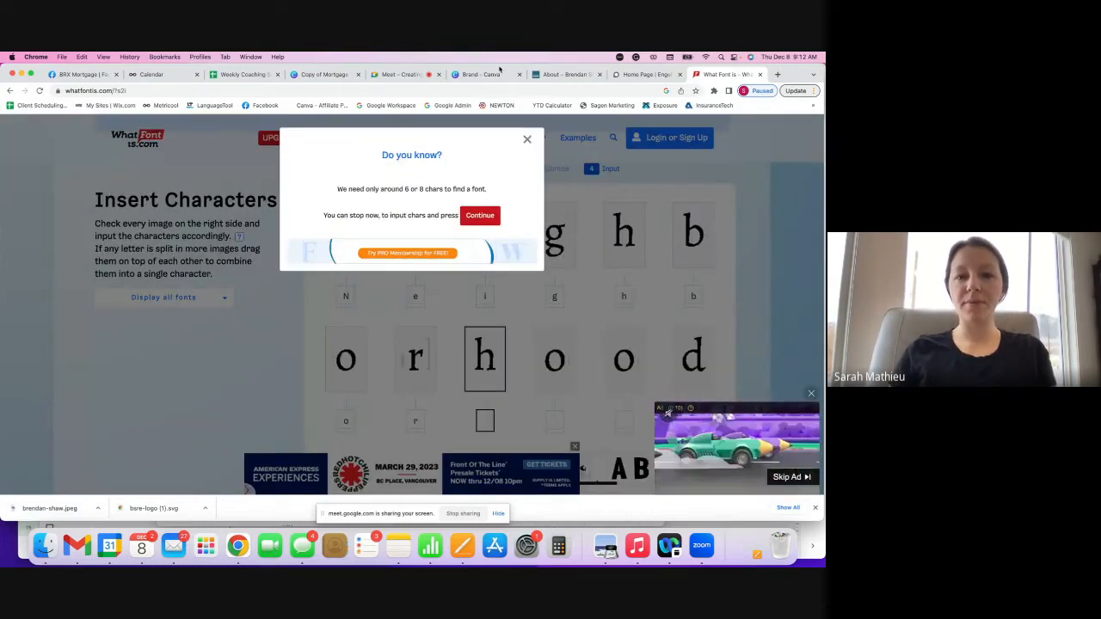
left_click(528, 141)
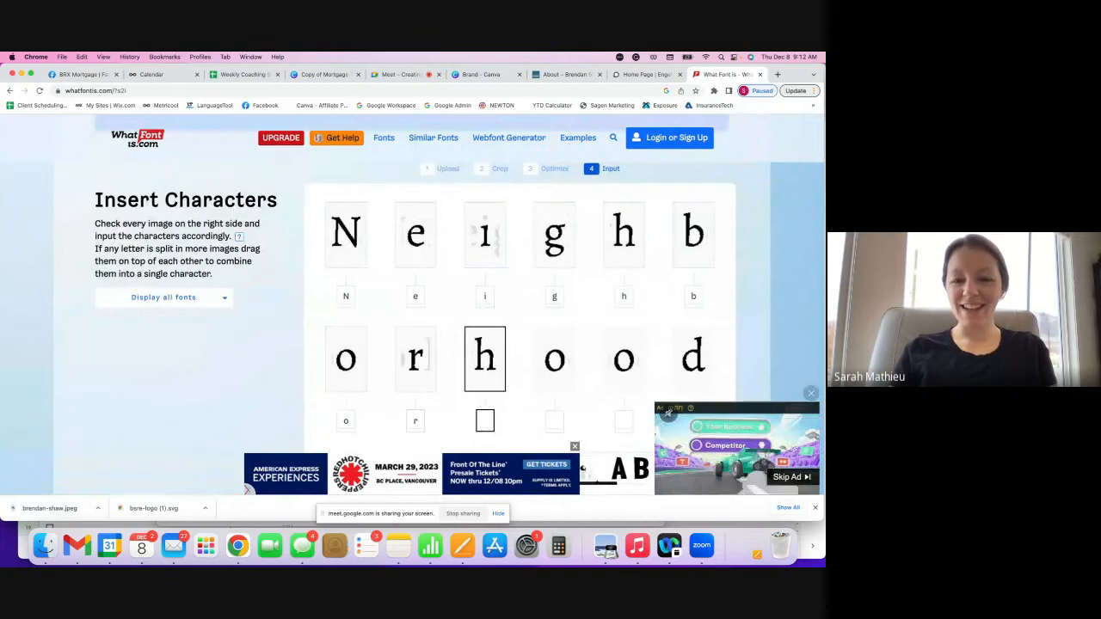
type("hood")
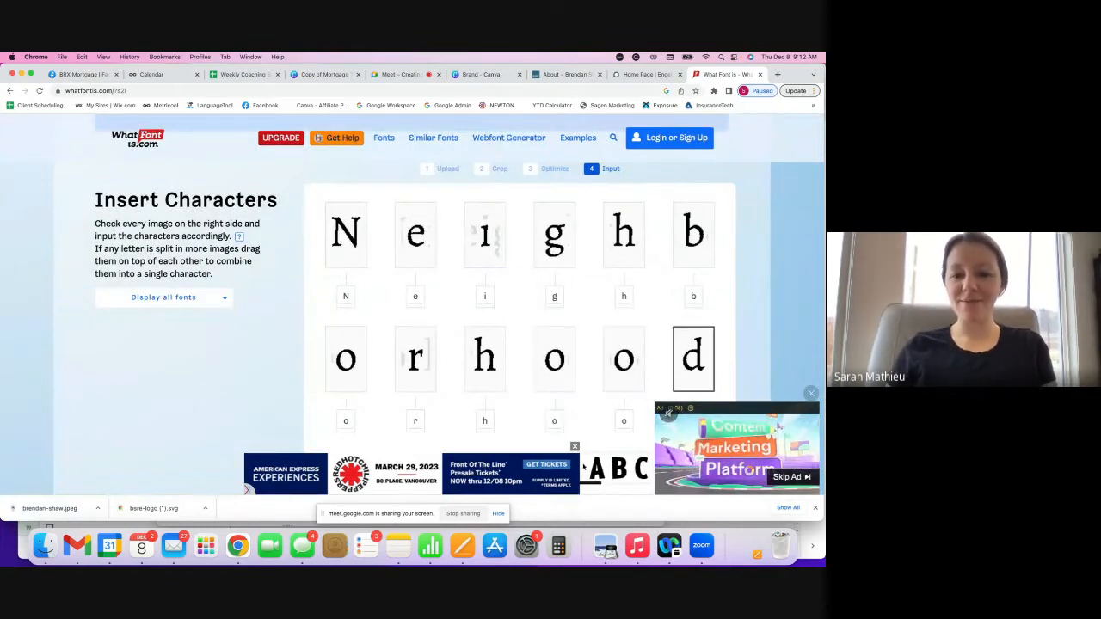
scroll(741, 325, "down", 2)
scroll(741, 326, "down", 2)
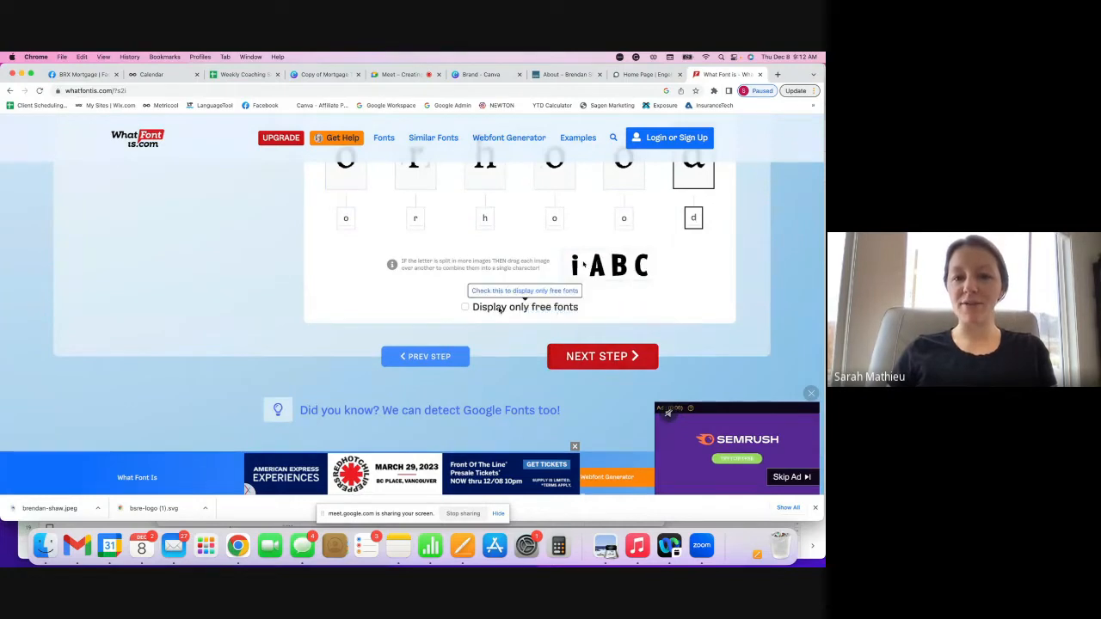
left_click(464, 307)
- Run the font search and review the free matches, led by Alegreya Regular
left_click(591, 355)
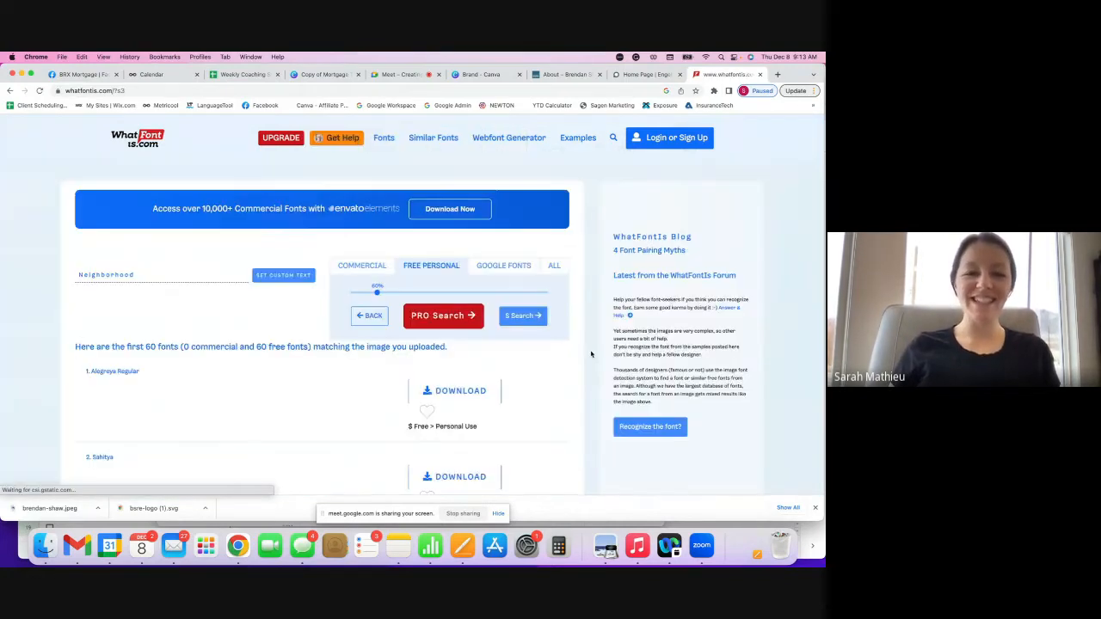
scroll(591, 354, "down", 2)
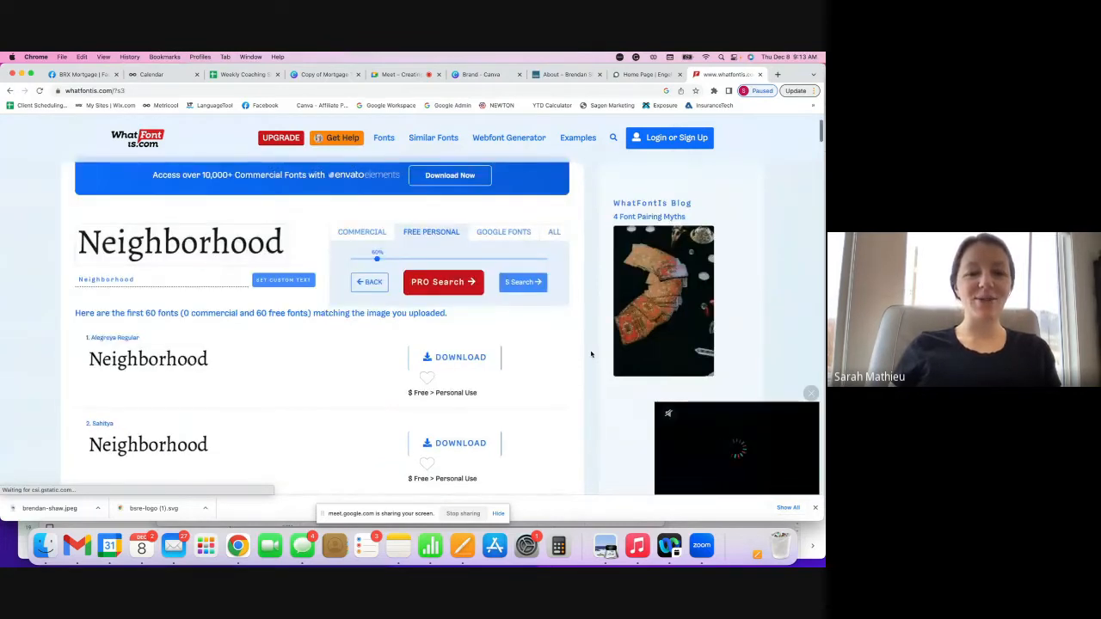
scroll(591, 354, "down", 1)
mouse_move(196, 339)
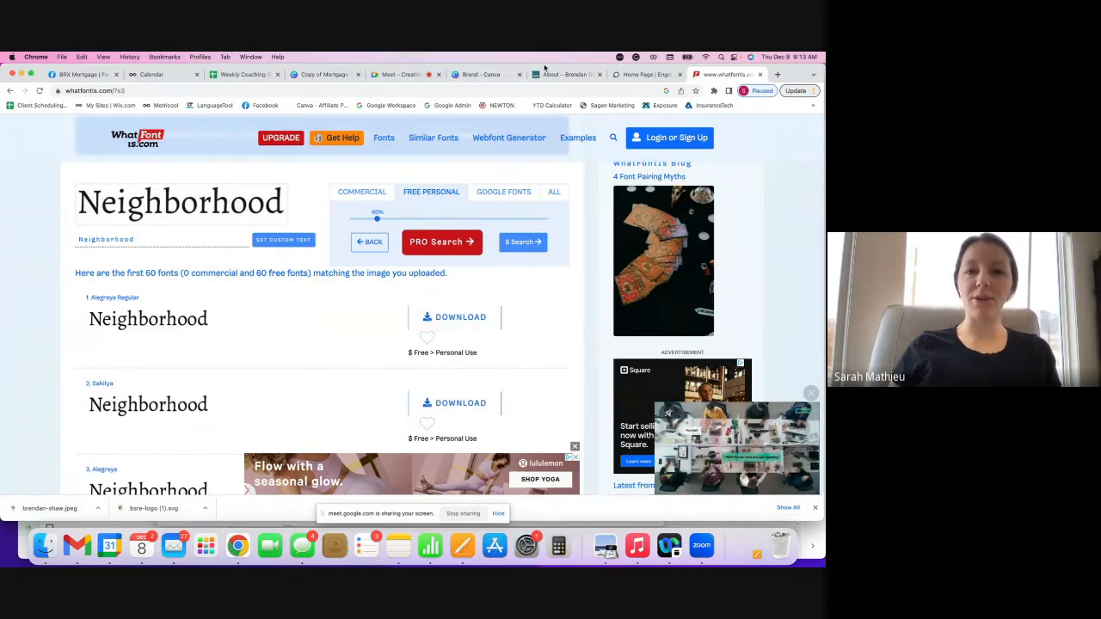
left_click(482, 74)
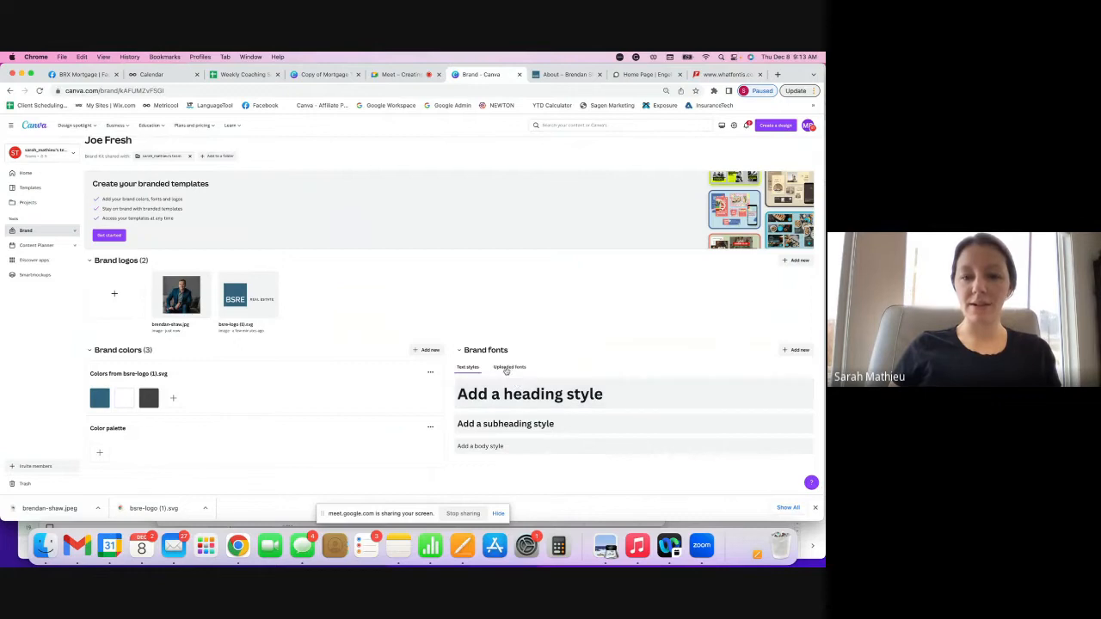
left_click(507, 368)
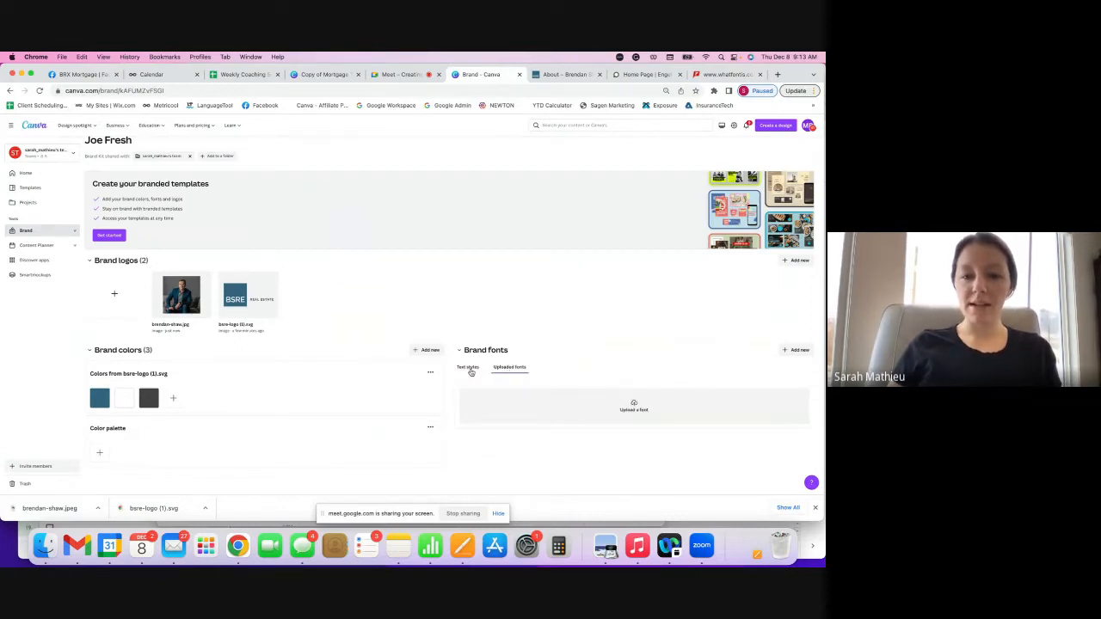
left_click(469, 368)
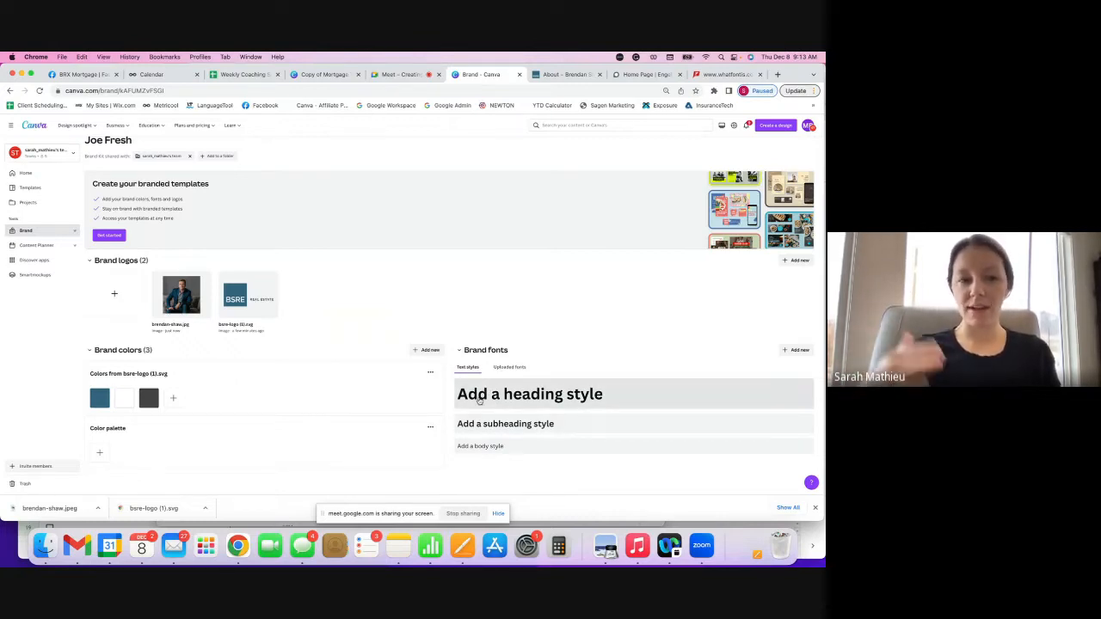
left_click(511, 367)
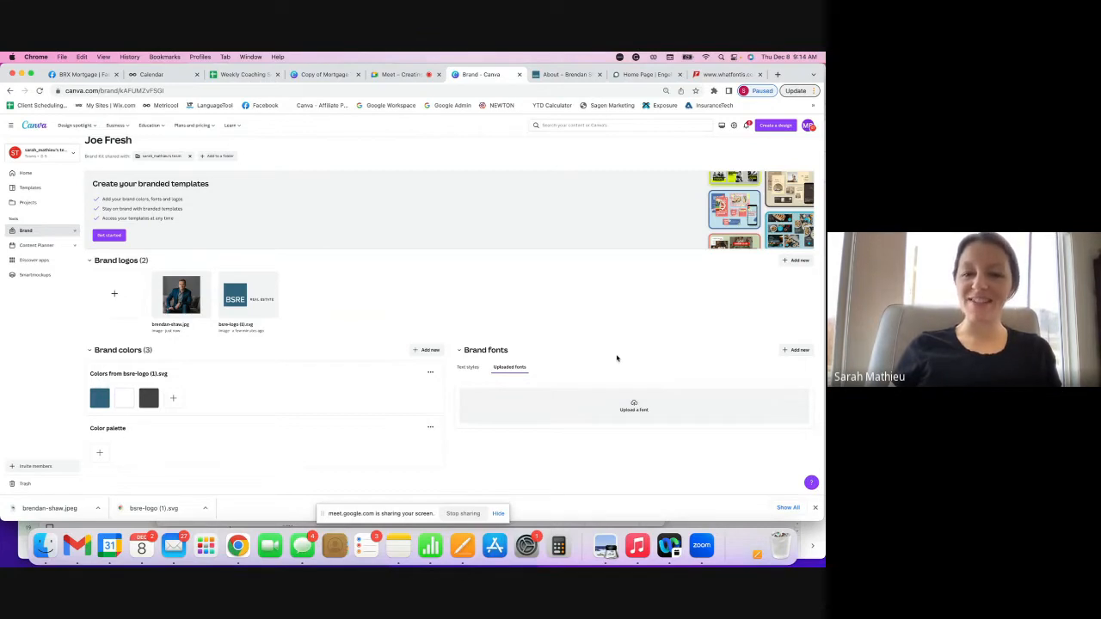
left_click(468, 367)
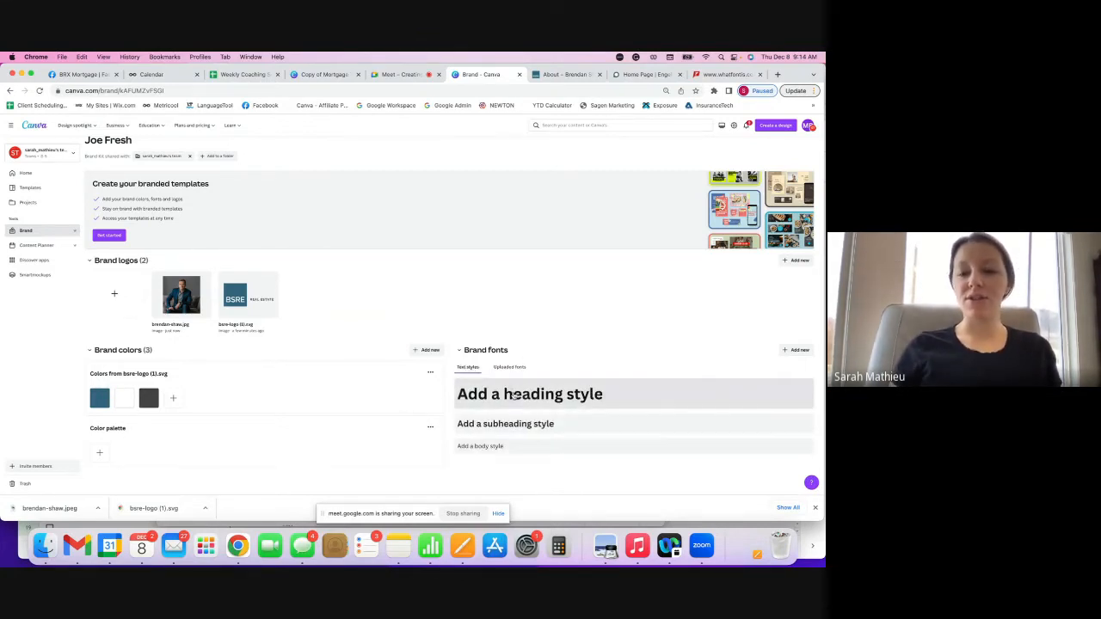
left_click(719, 77)
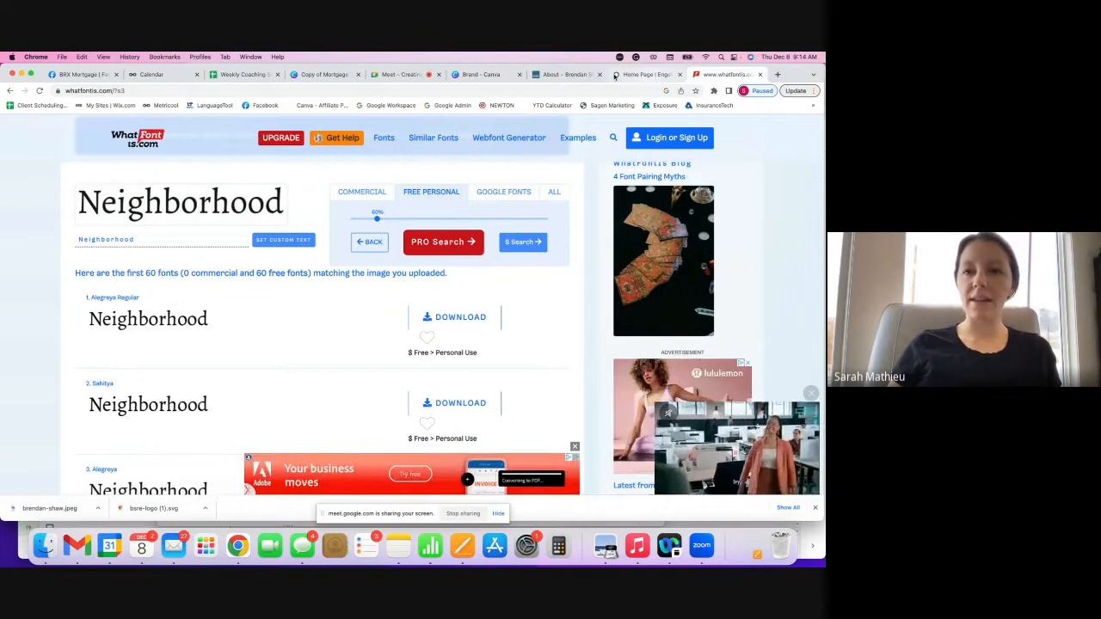
- Search 'aleg' and set Alegreya as the Joe Fresh kit's heading font
left_click(481, 75)
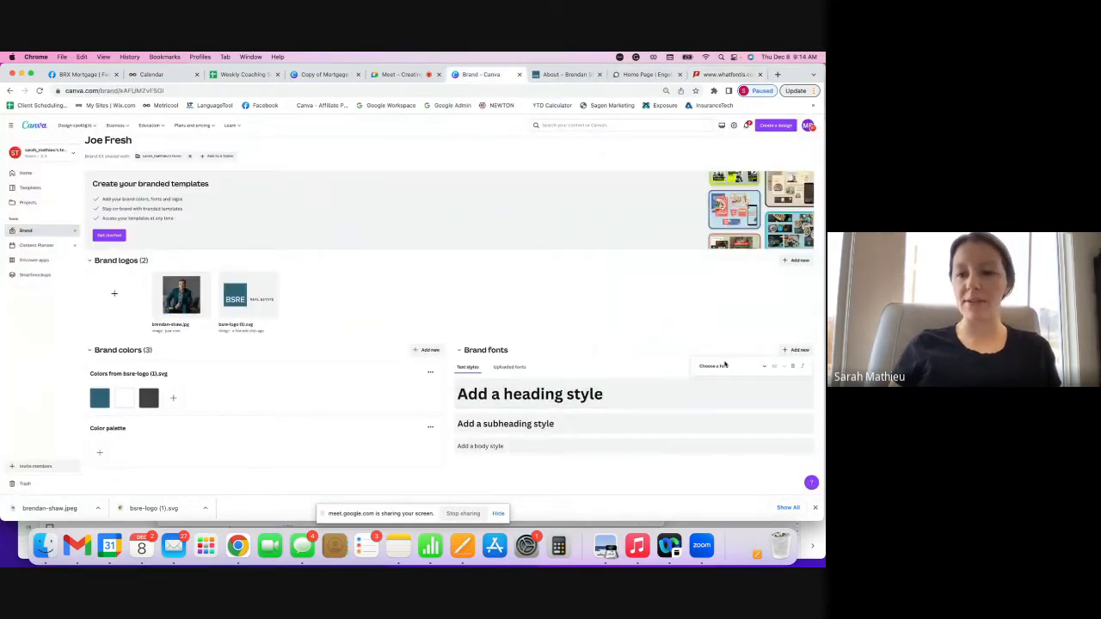
left_click(698, 368)
left_click(718, 174)
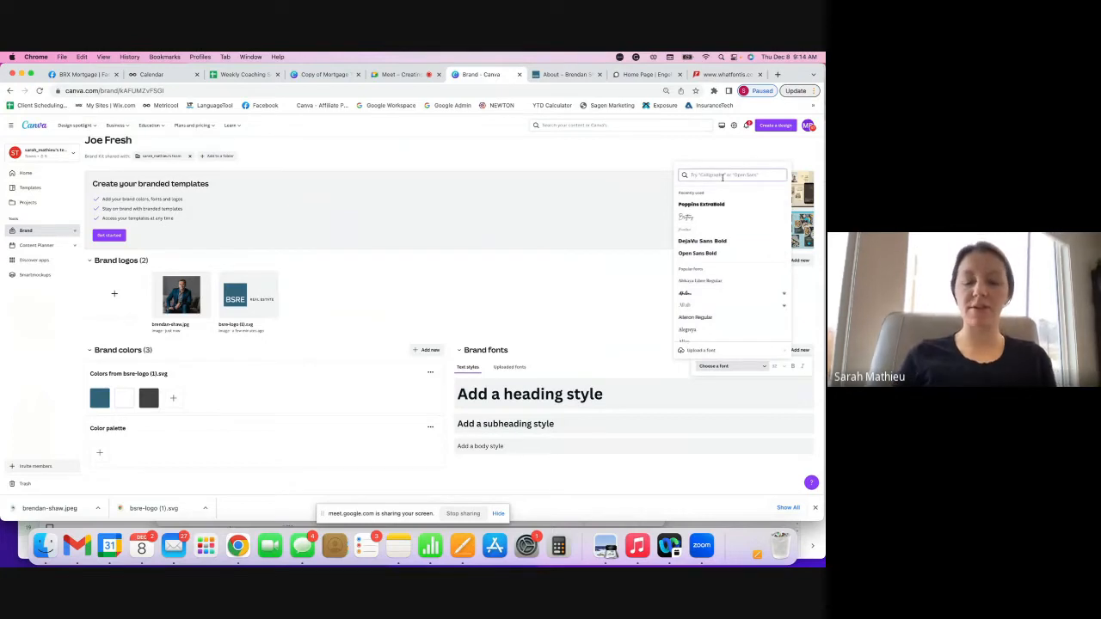
type("aleg")
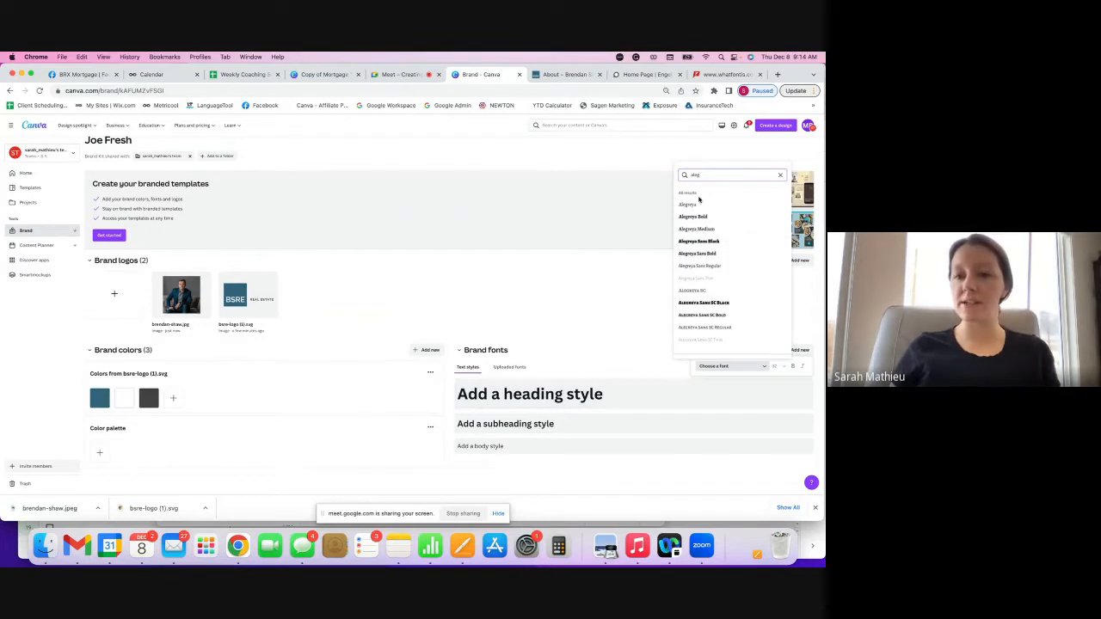
left_click(696, 205)
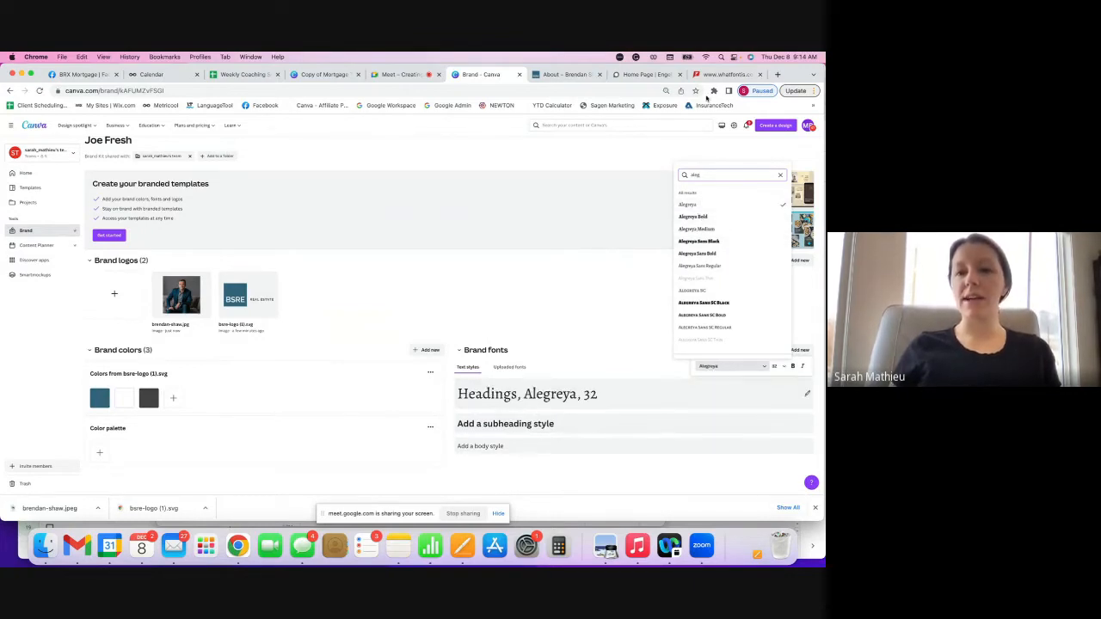
left_click(724, 74)
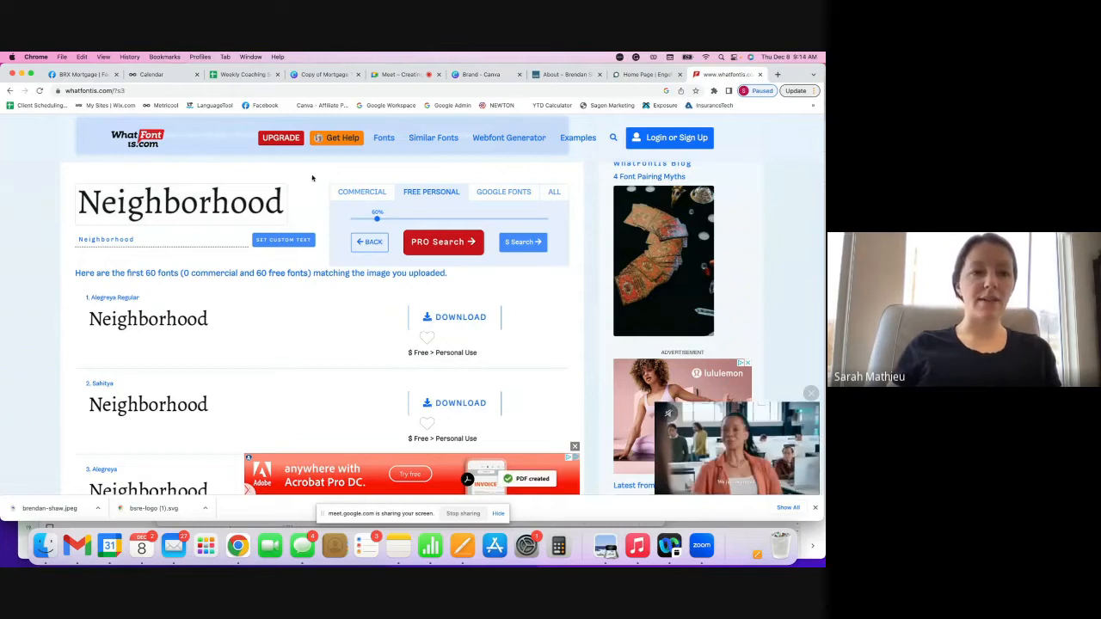
left_click(11, 90)
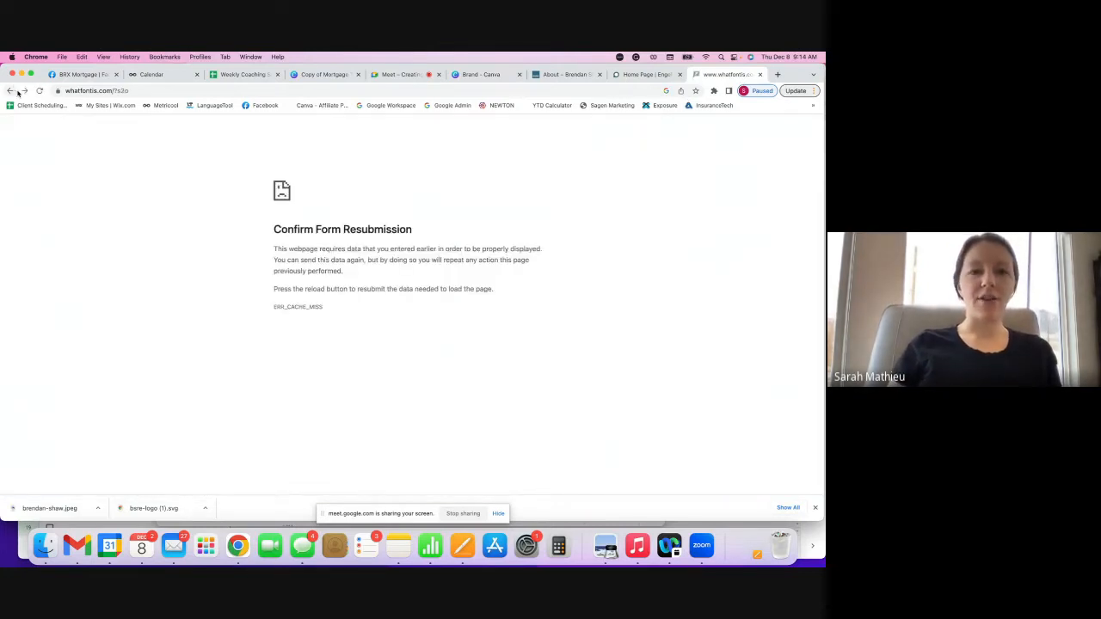
left_click(759, 74)
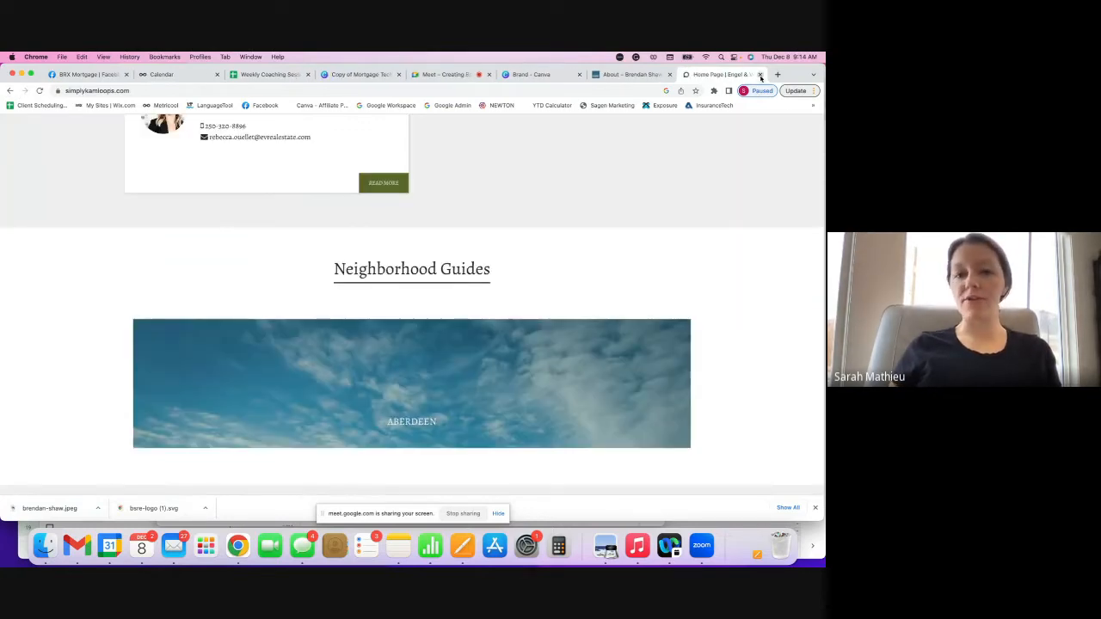
left_click(628, 75)
left_click(532, 76)
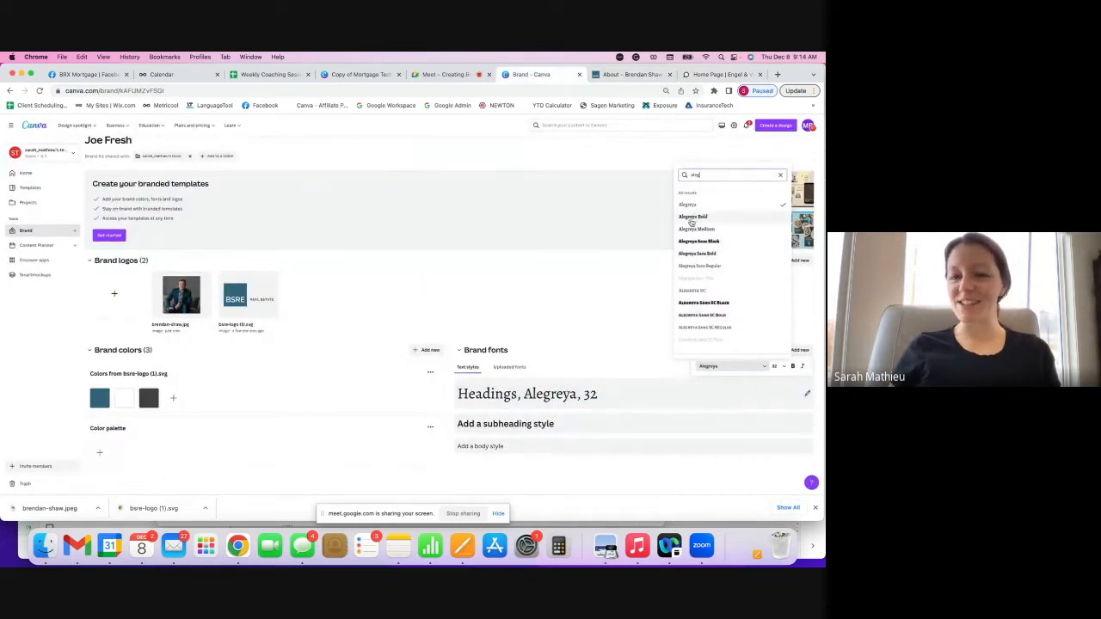
- Dismiss the heading font list and return to Canva's Brand page of all kits
left_click(617, 296)
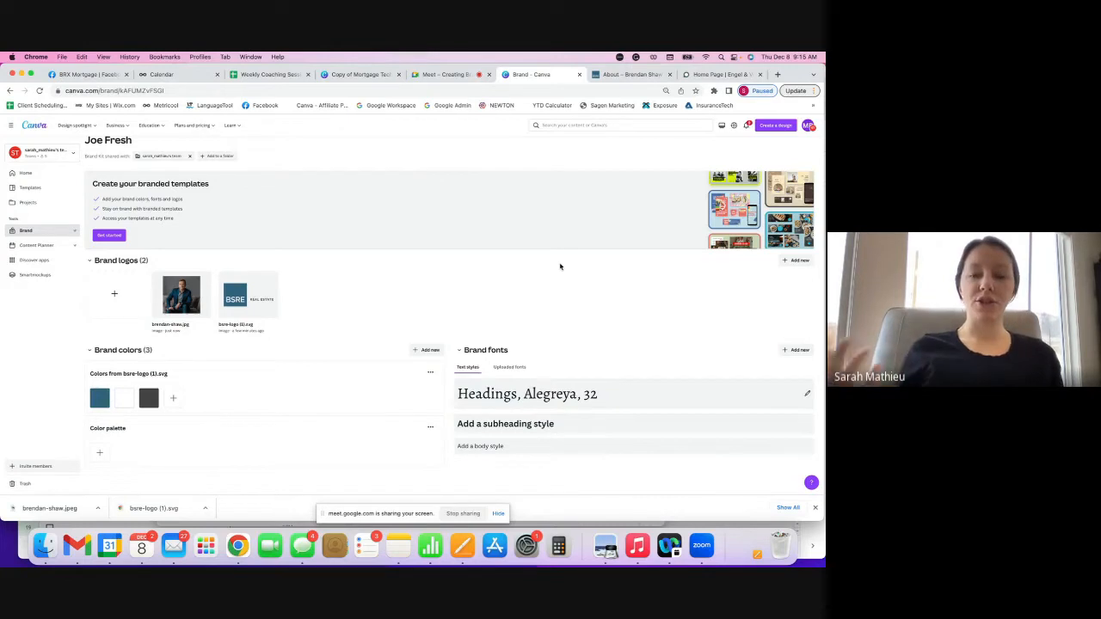
left_click(40, 234)
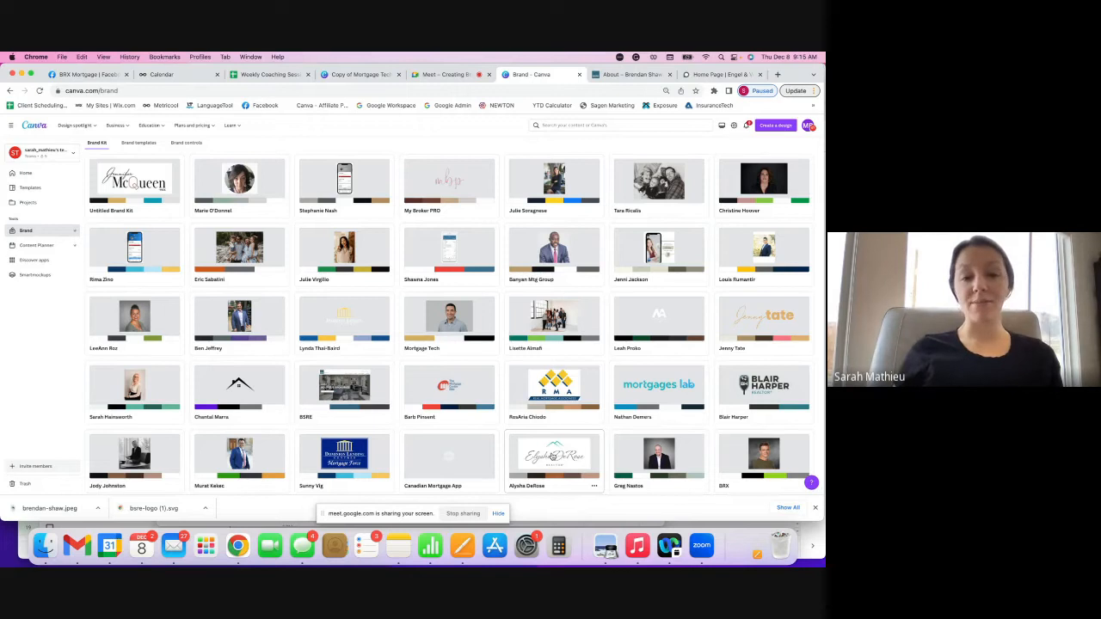
- Open the BSRE brand kit and review its 23 logos, three-colour palette and fonts
left_click(342, 386)
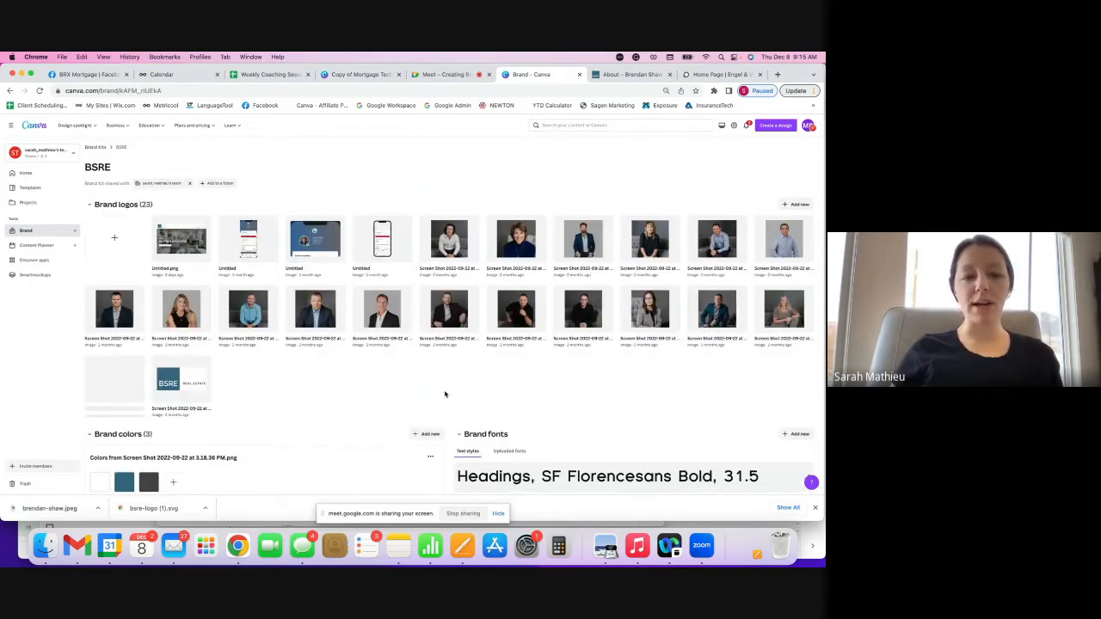
scroll(342, 393, "down", 2)
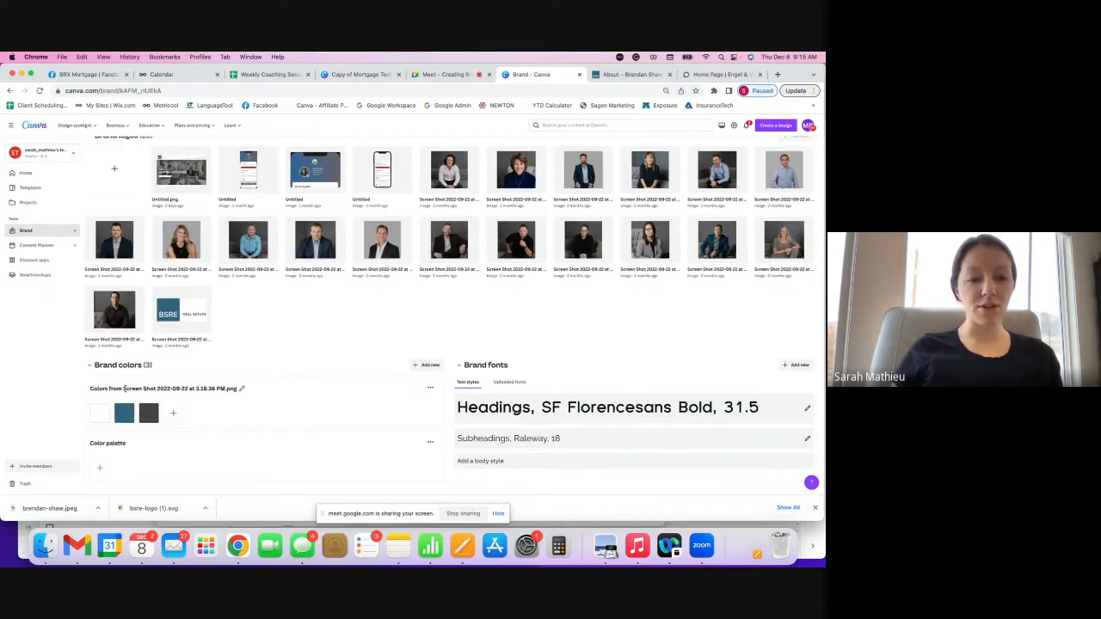
left_click(157, 389)
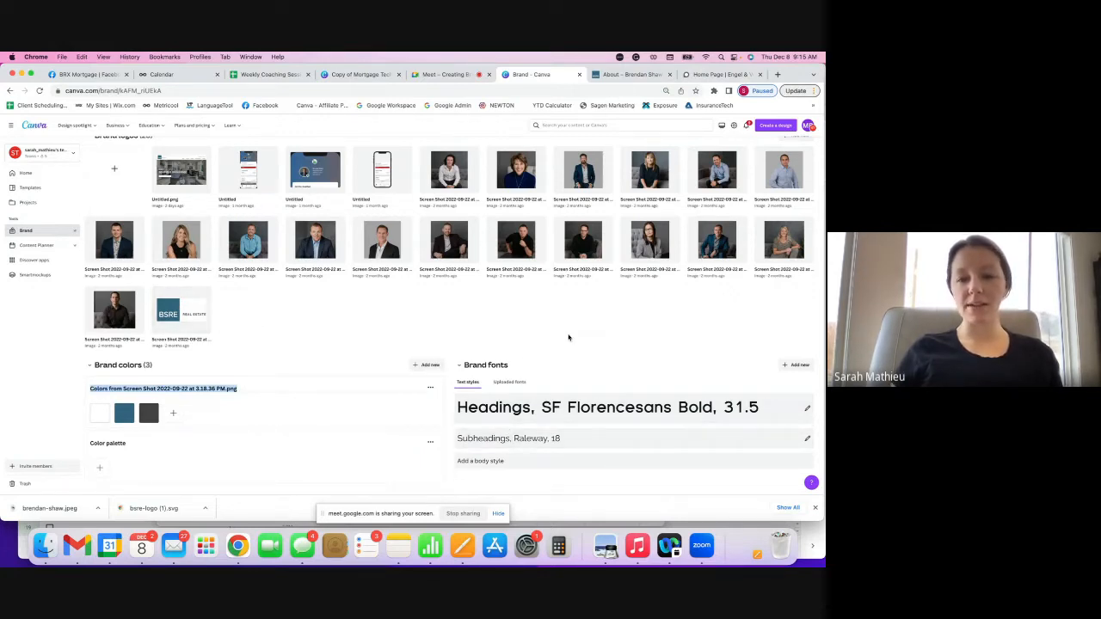
scroll(460, 299, "up", 2)
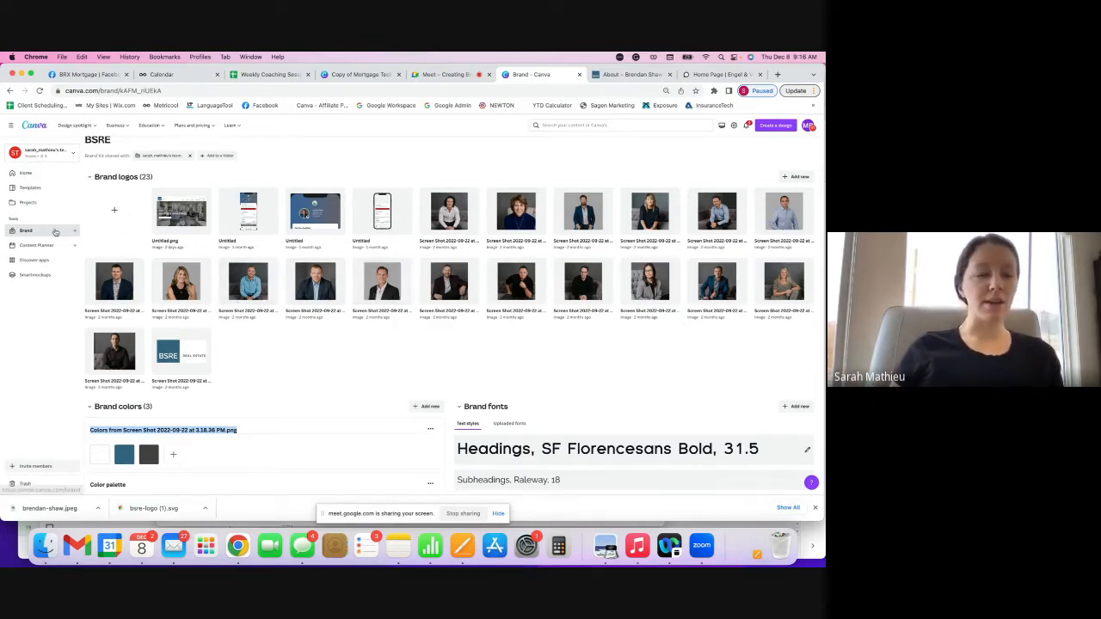
- Search your projects for 'bsre listing' and open the BRX - Realtor Featured Listing Website design
left_click(602, 124)
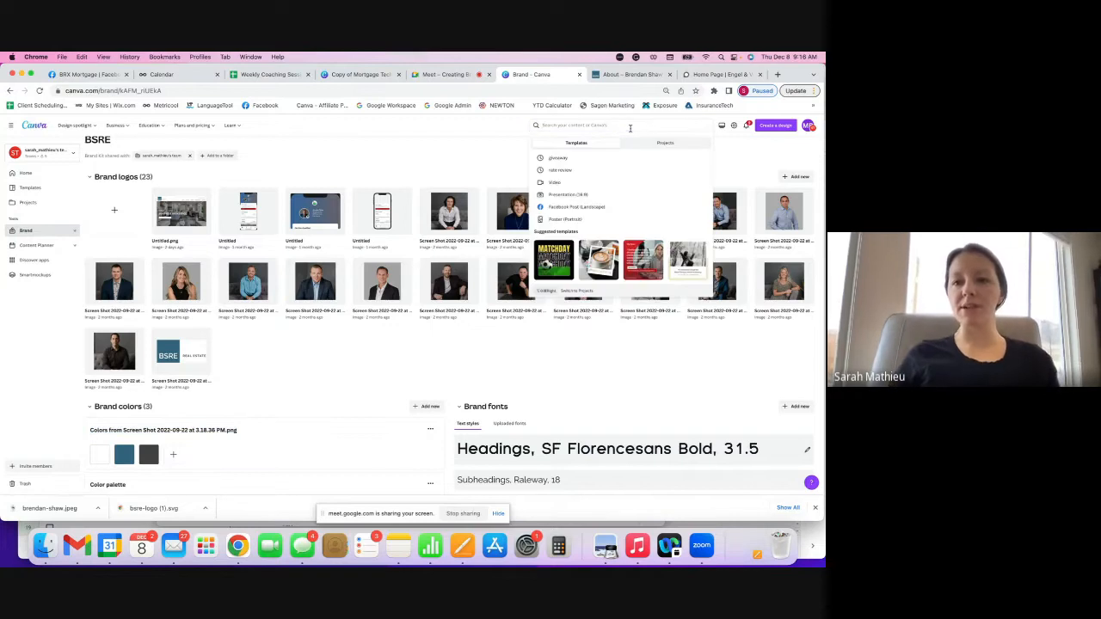
left_click(658, 143)
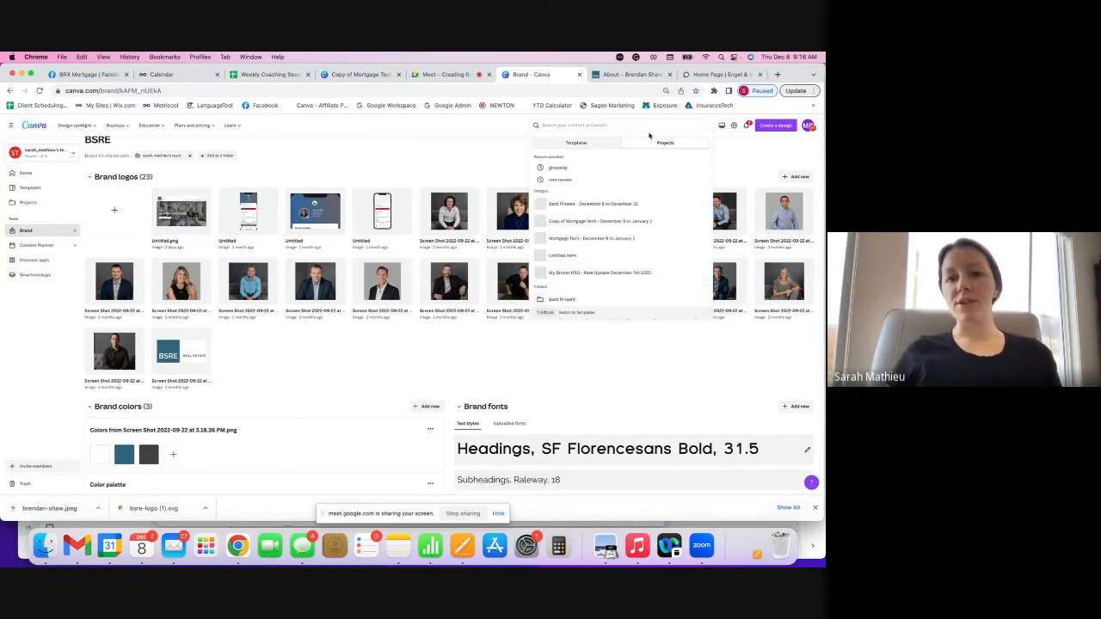
type("br")
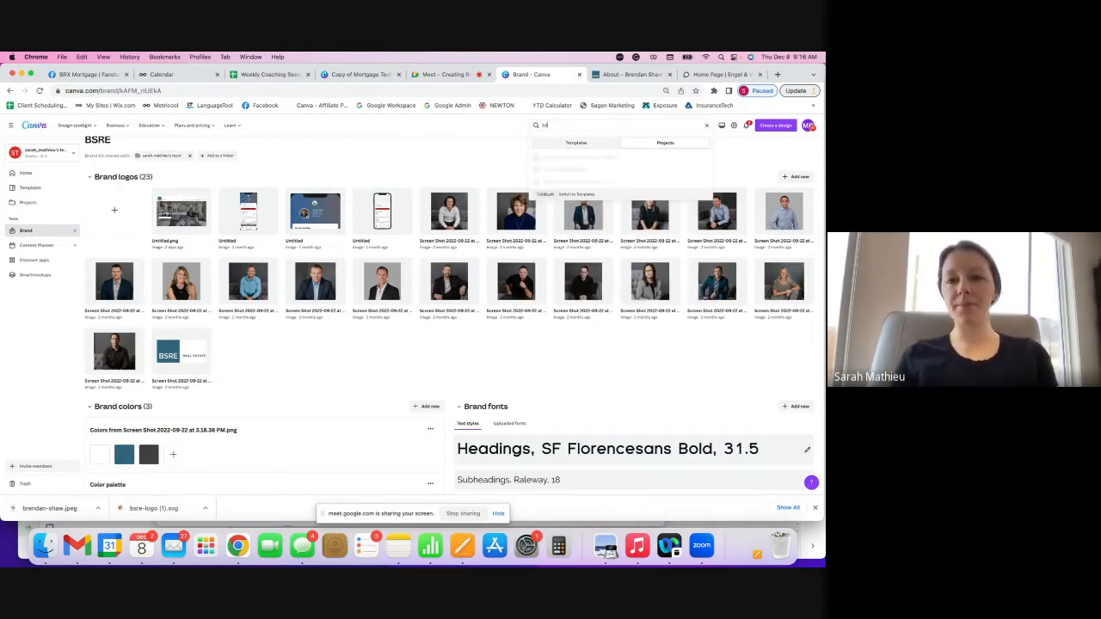
type("sre listing")
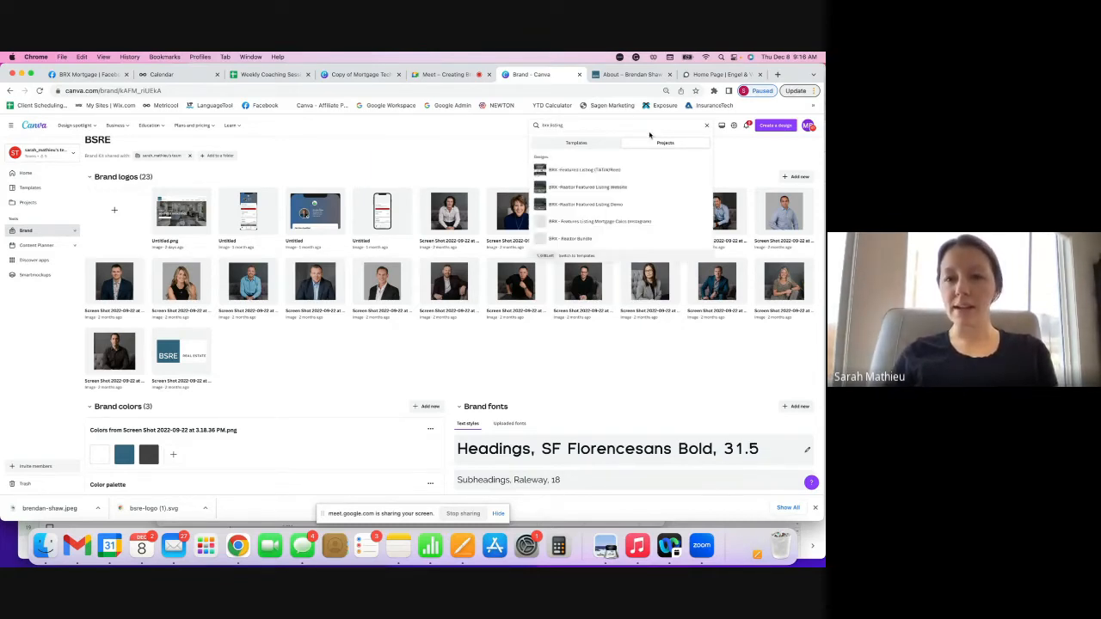
left_click(633, 188)
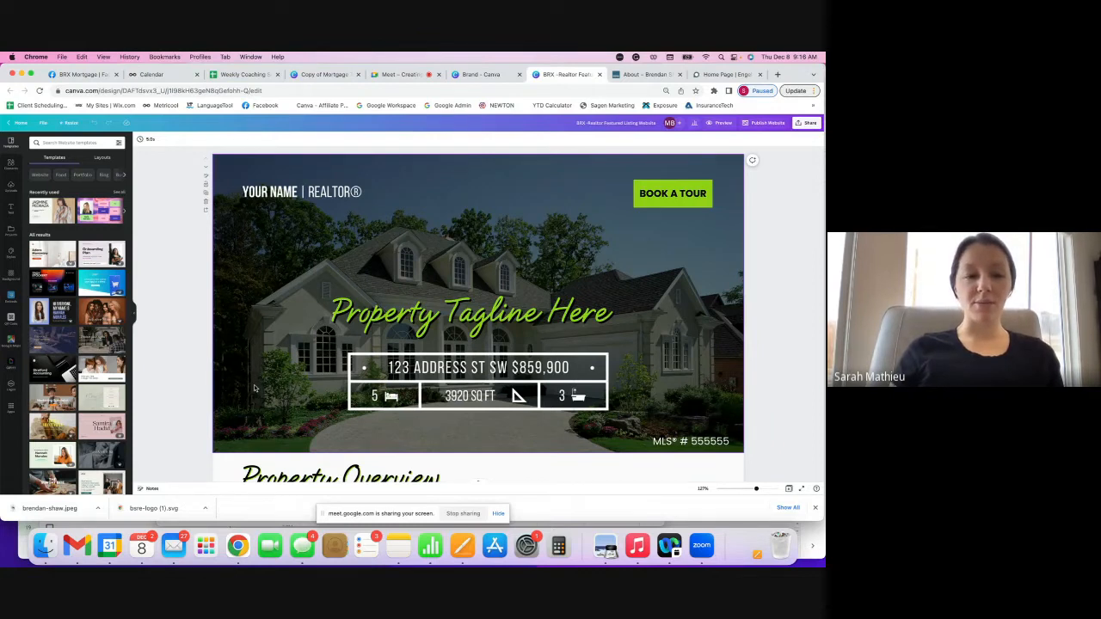
- Dismiss the browser downloads bar and show the Styles panel beside the listing design
left_click(815, 508)
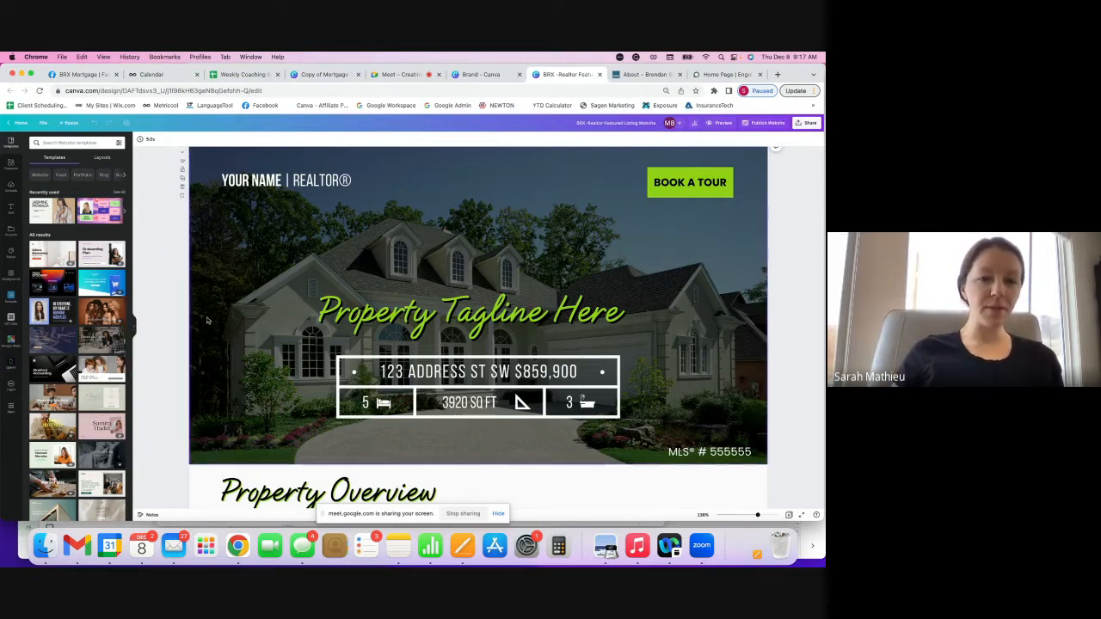
left_click(12, 254)
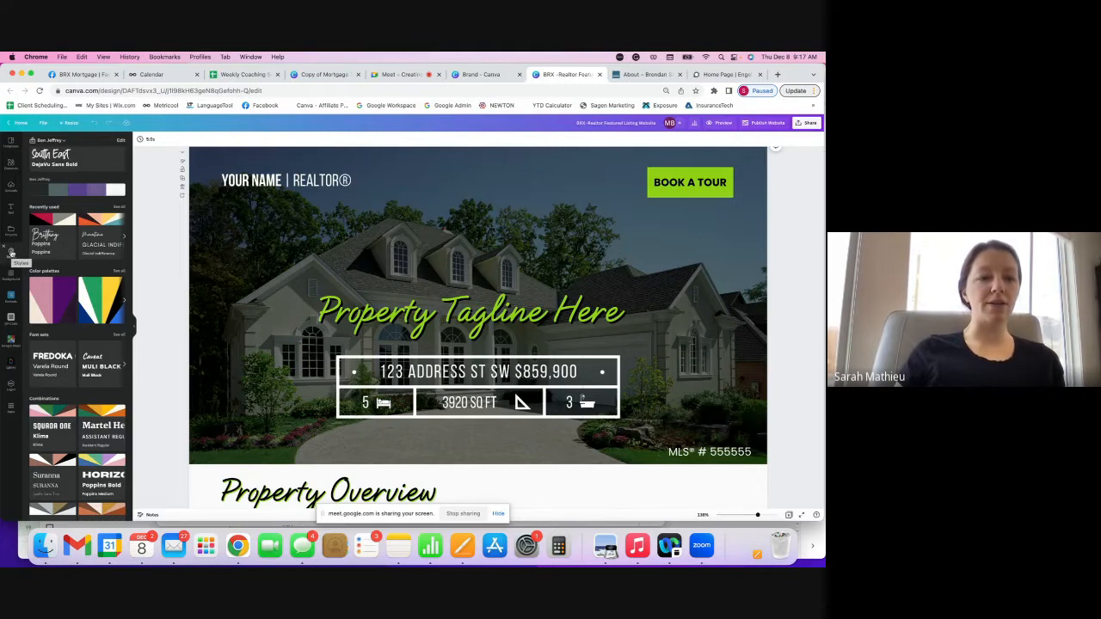
- Switch the Styles brand kit to Joe Fresh and review its contents
left_click(49, 140)
type("joe")
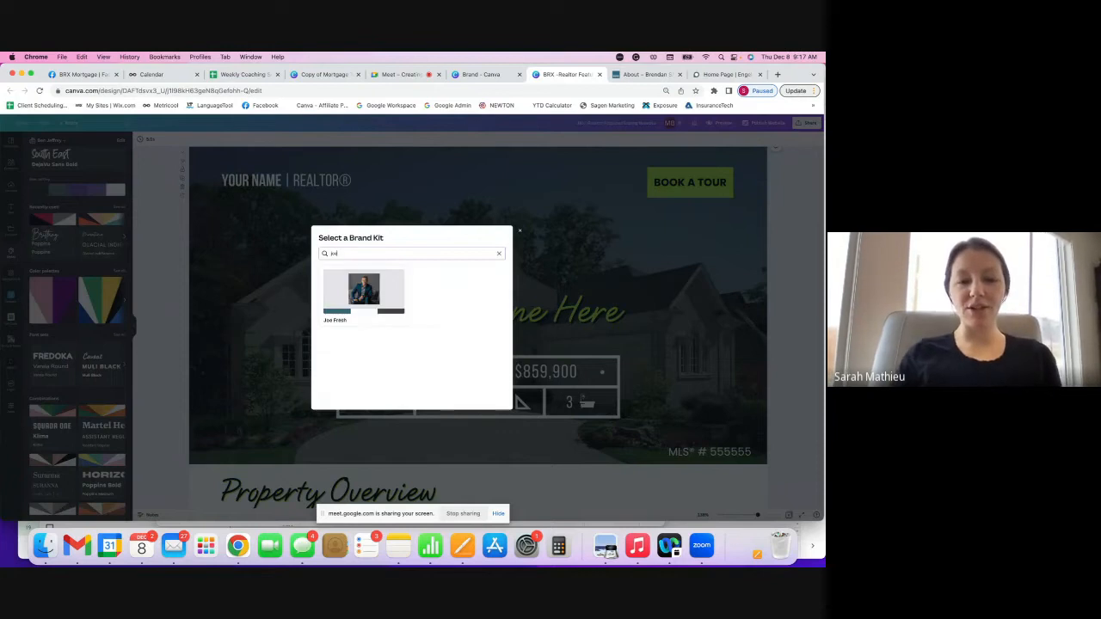
left_click(390, 301)
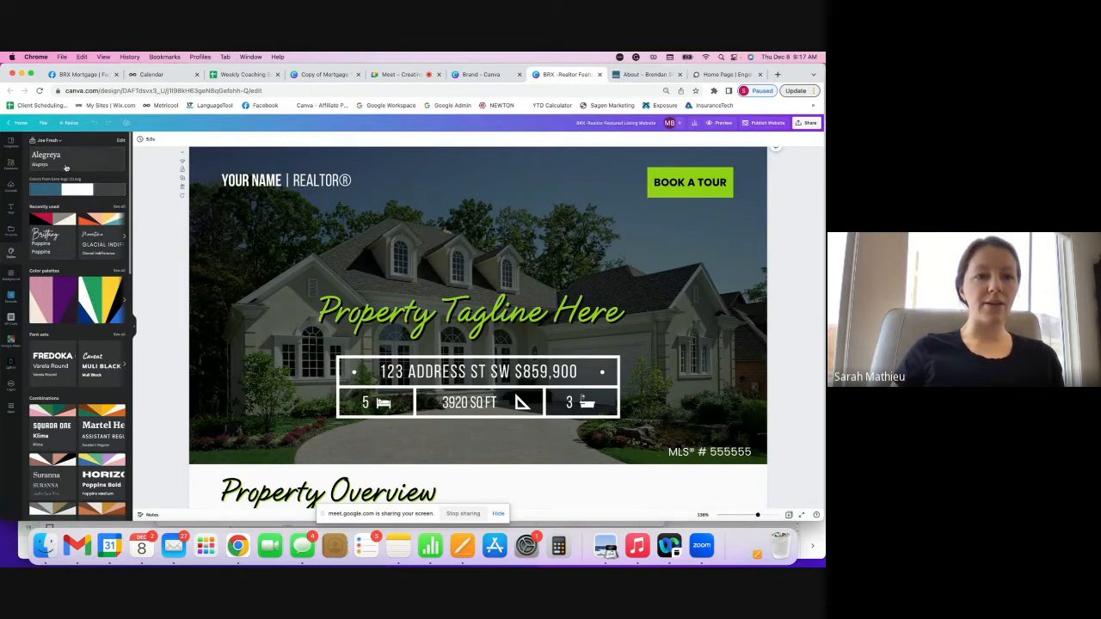
left_click(121, 142)
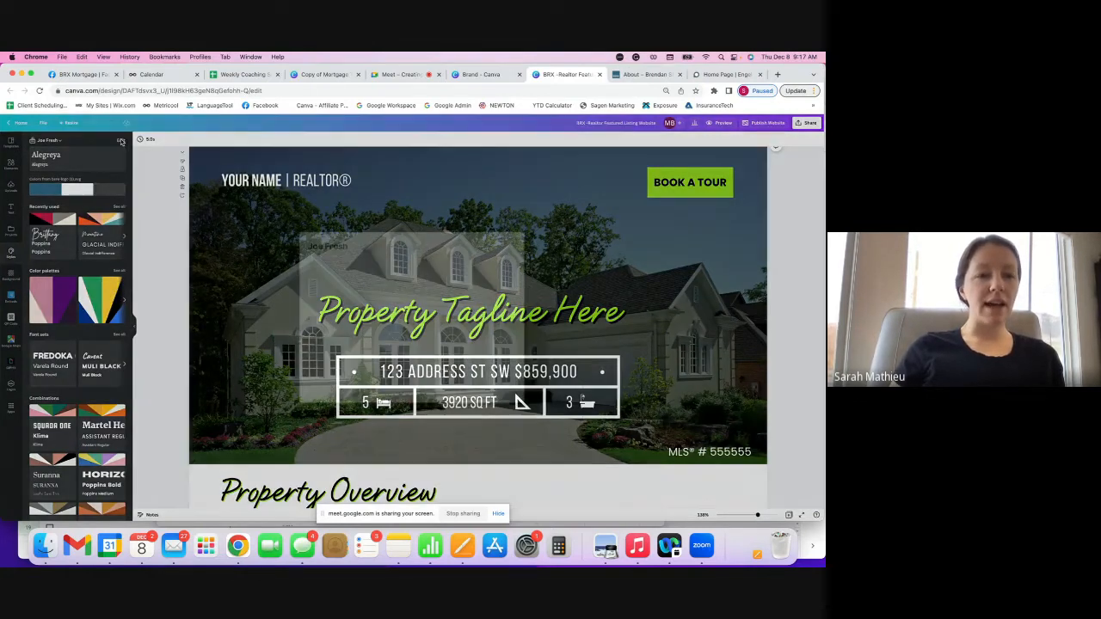
scroll(376, 283, "down", 3)
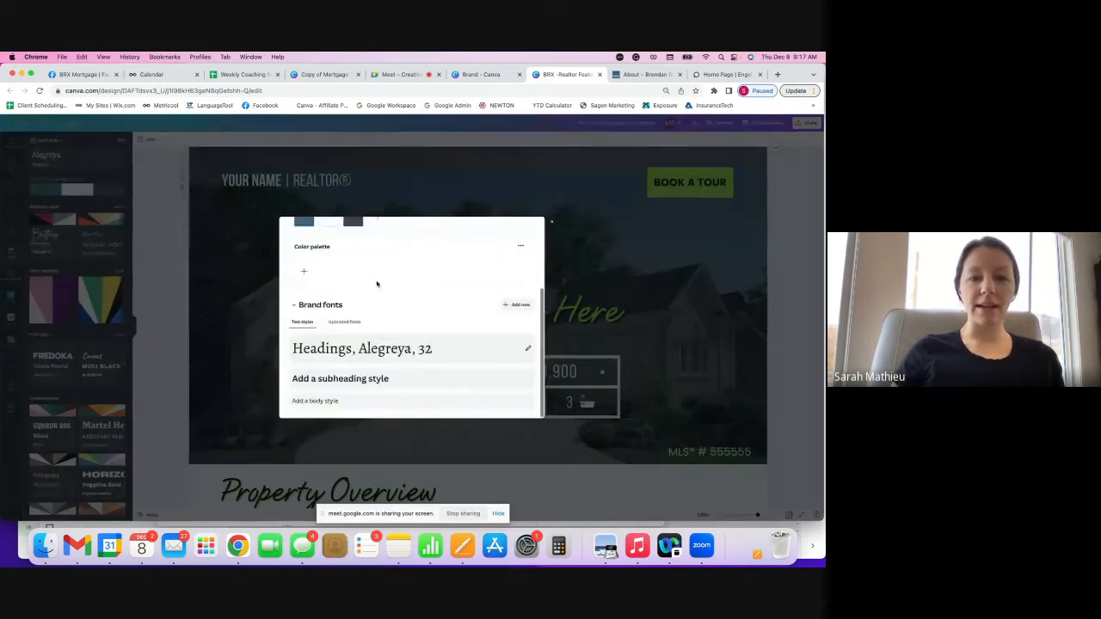
scroll(423, 296, "up", 3)
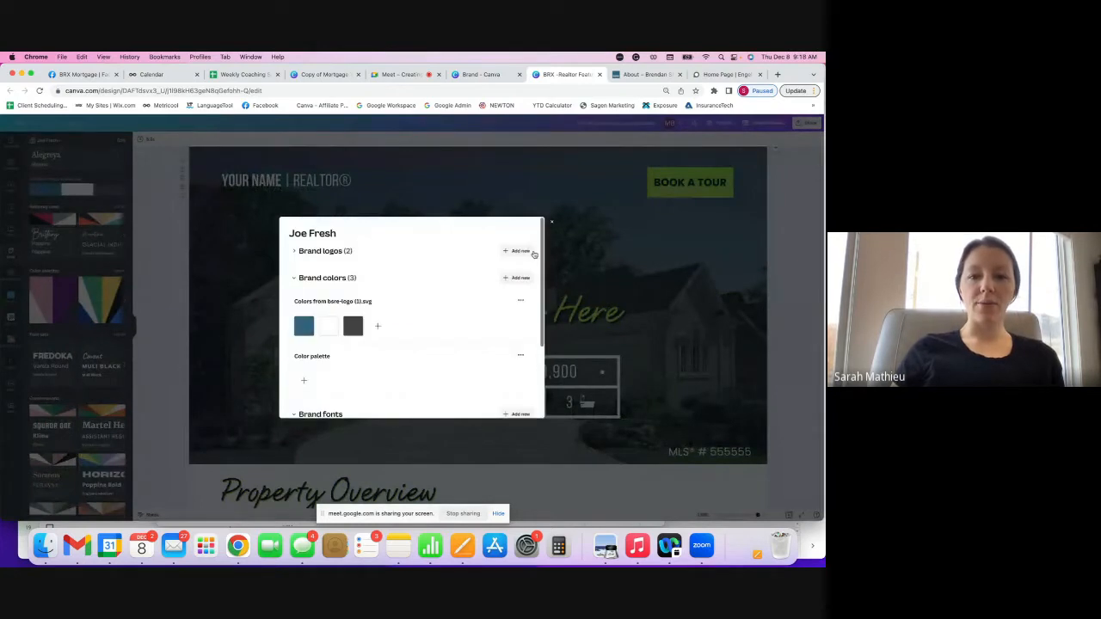
left_click(551, 222)
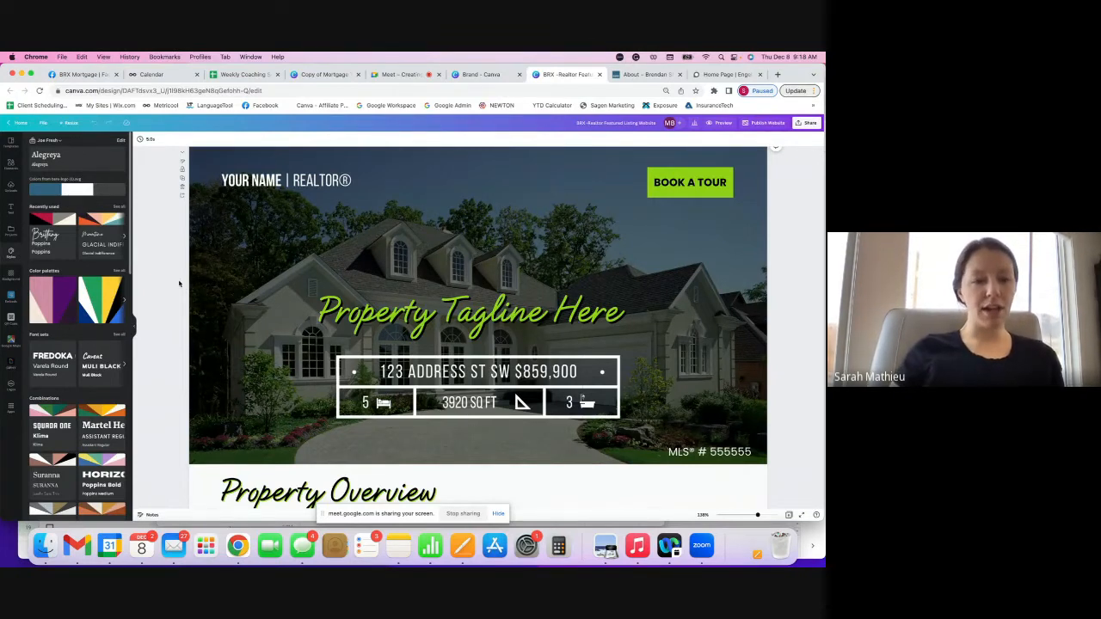
- Apply the Arsenal font combination to the listing website
scroll(83, 220, "down", 2)
scroll(83, 220, "down", 1)
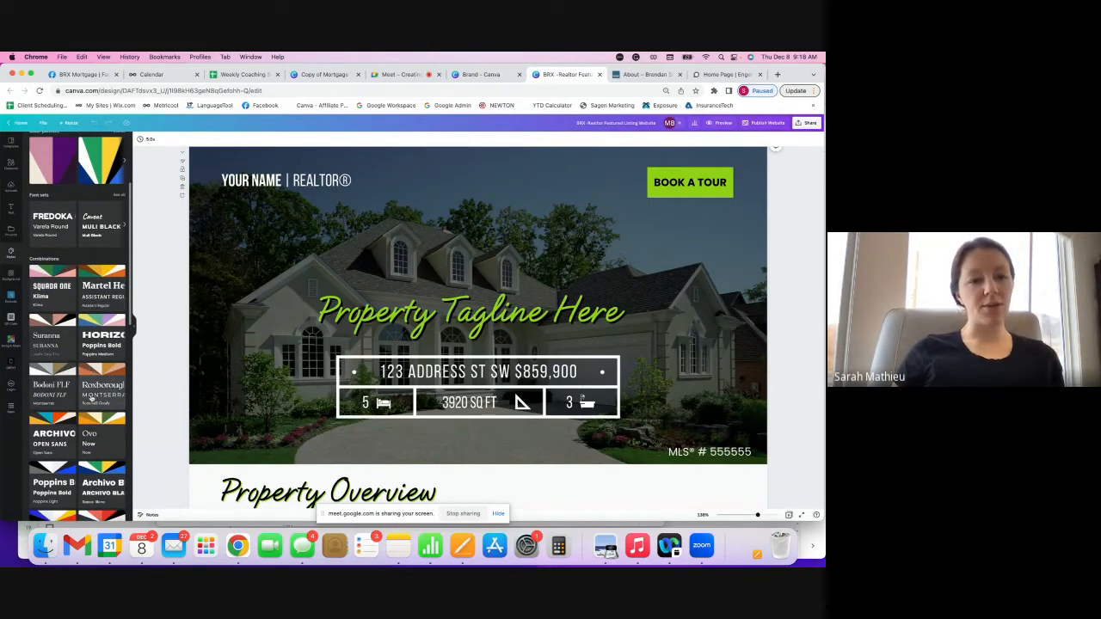
scroll(65, 379, "down", 1)
scroll(65, 381, "down", 3)
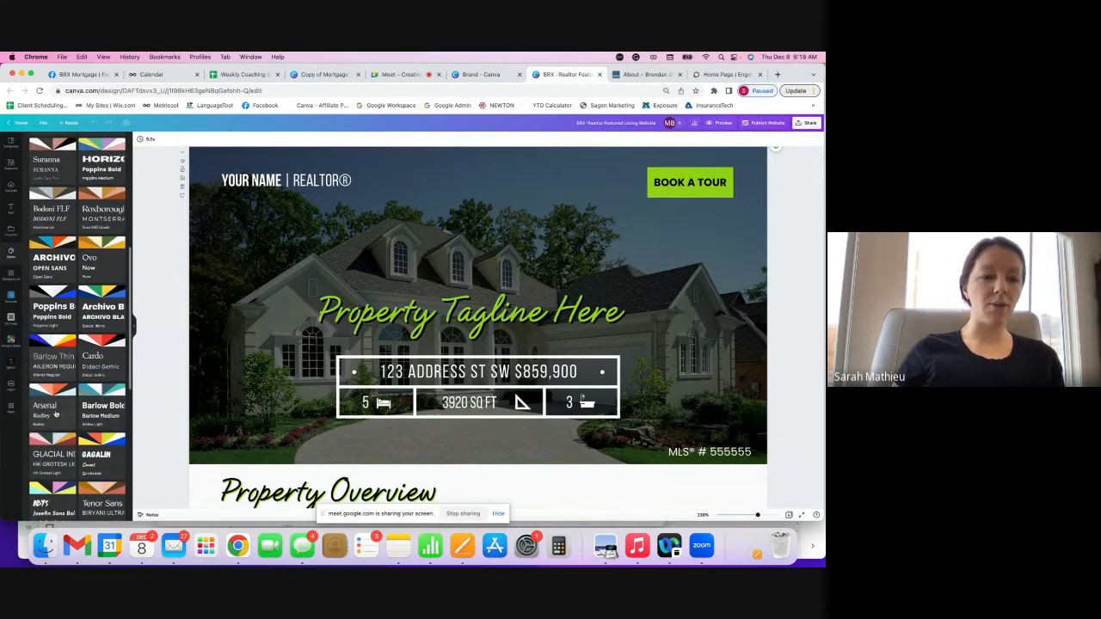
left_click(61, 400)
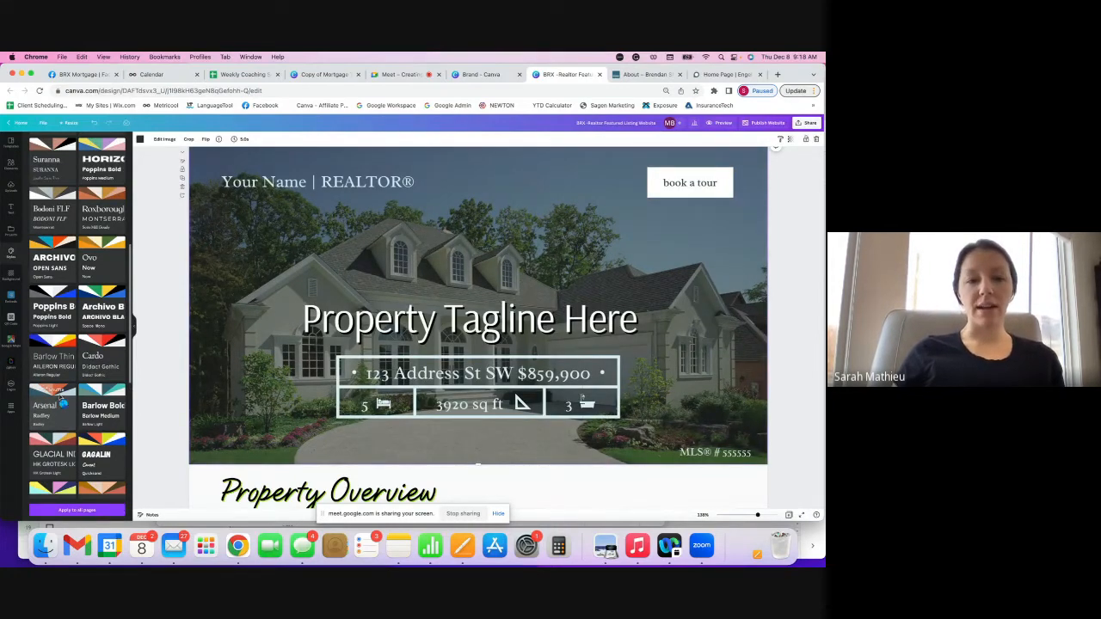
- Shuffle the Arsenal style combination's colours several times across the design
left_click(61, 400)
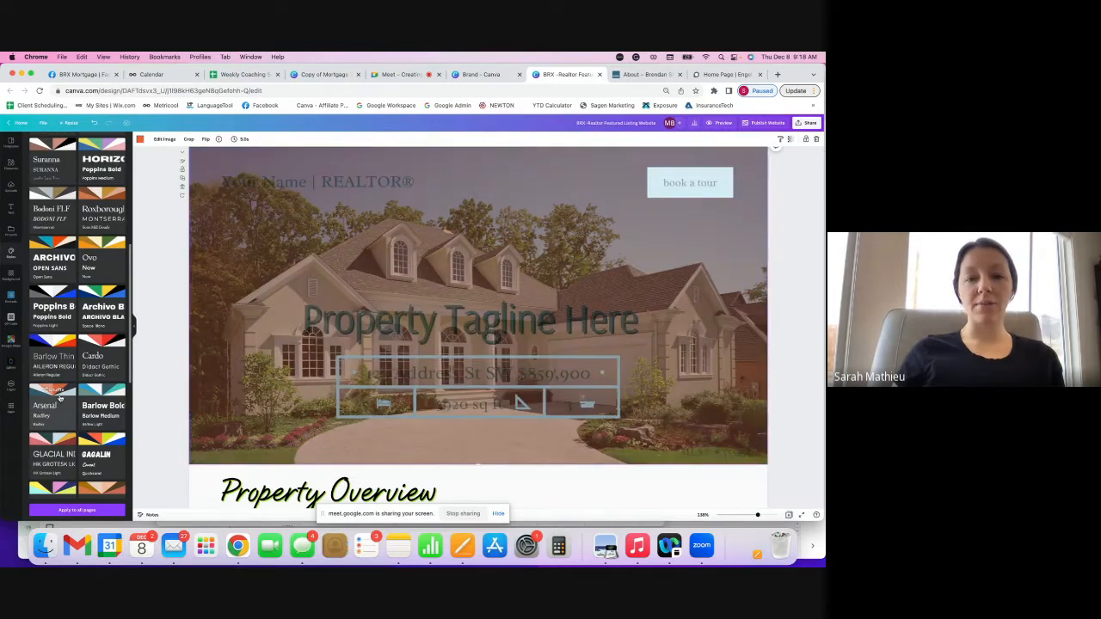
left_click(61, 398)
left_click(60, 398)
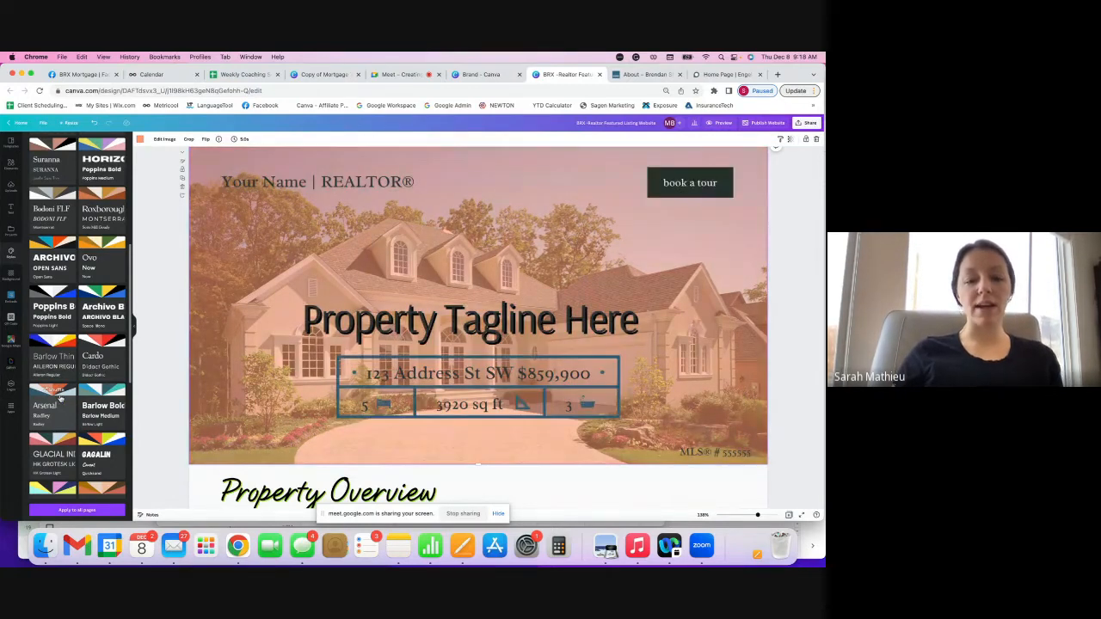
left_click(60, 398)
left_click(60, 398)
left_click(60, 398)
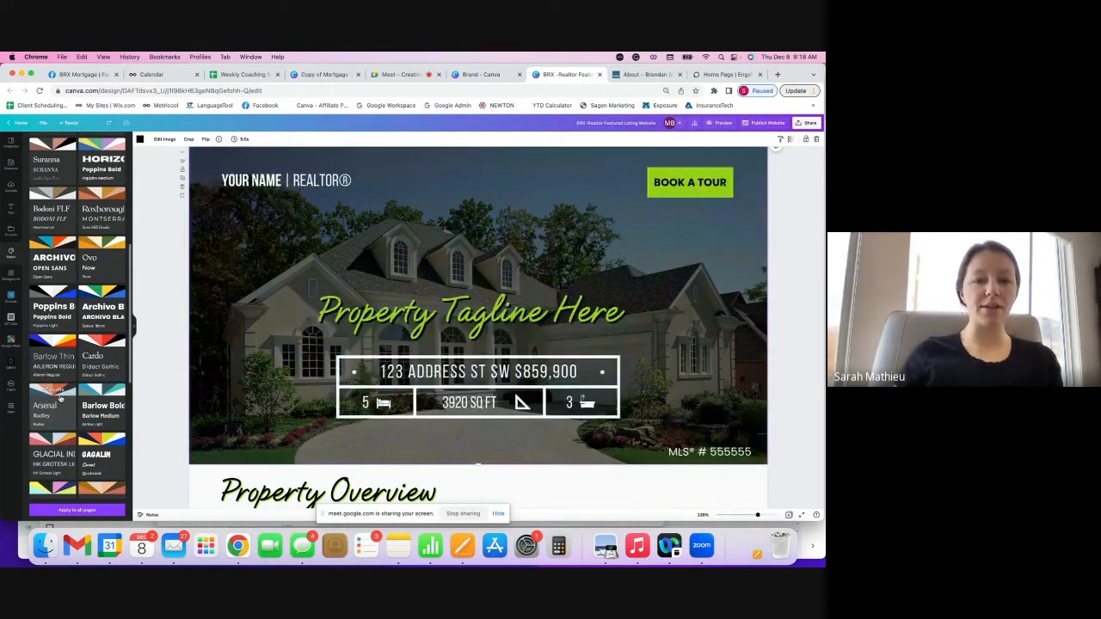
- Select the Property Tagline Here text and try the INTER pairing and another combination
scroll(74, 371, "down", 5)
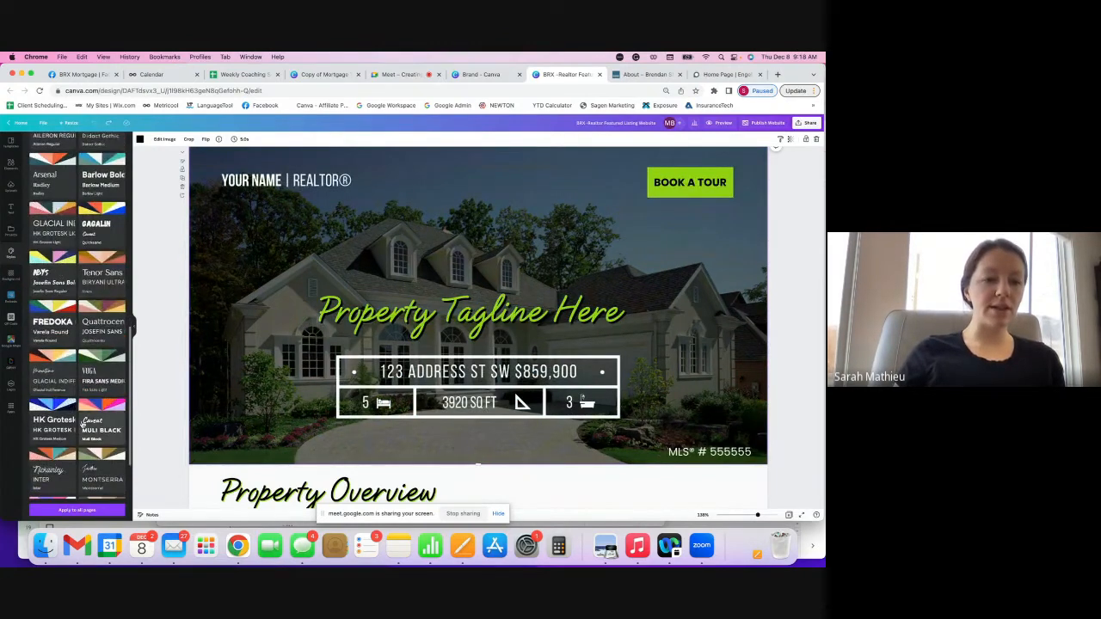
scroll(92, 380, "down", 1)
scroll(92, 380, "down", 1)
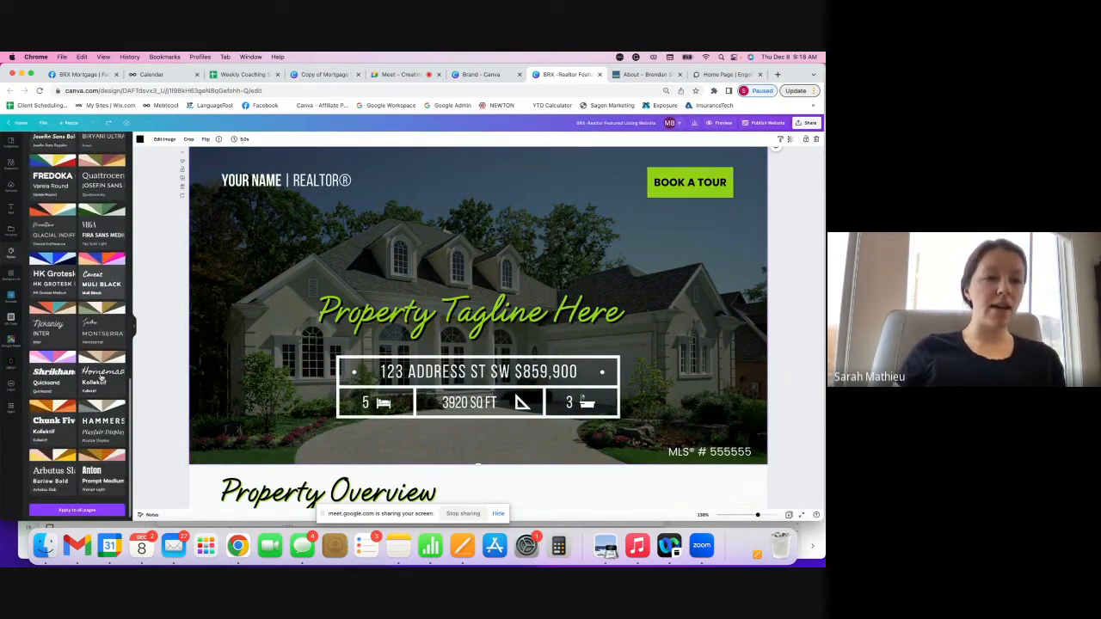
scroll(97, 327, "down", 1)
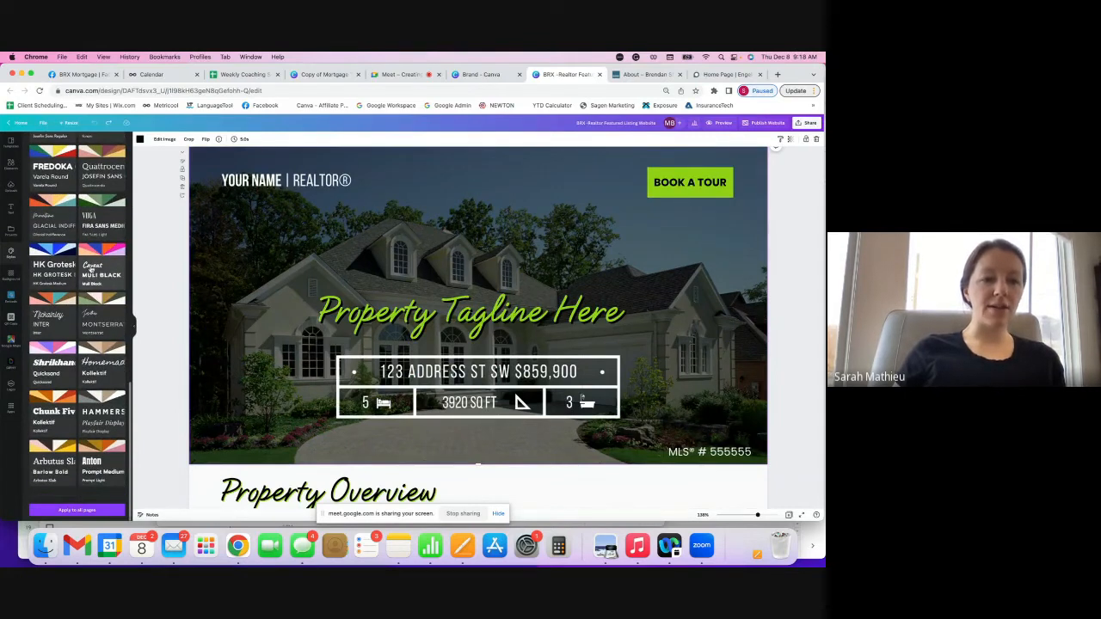
left_click(408, 317)
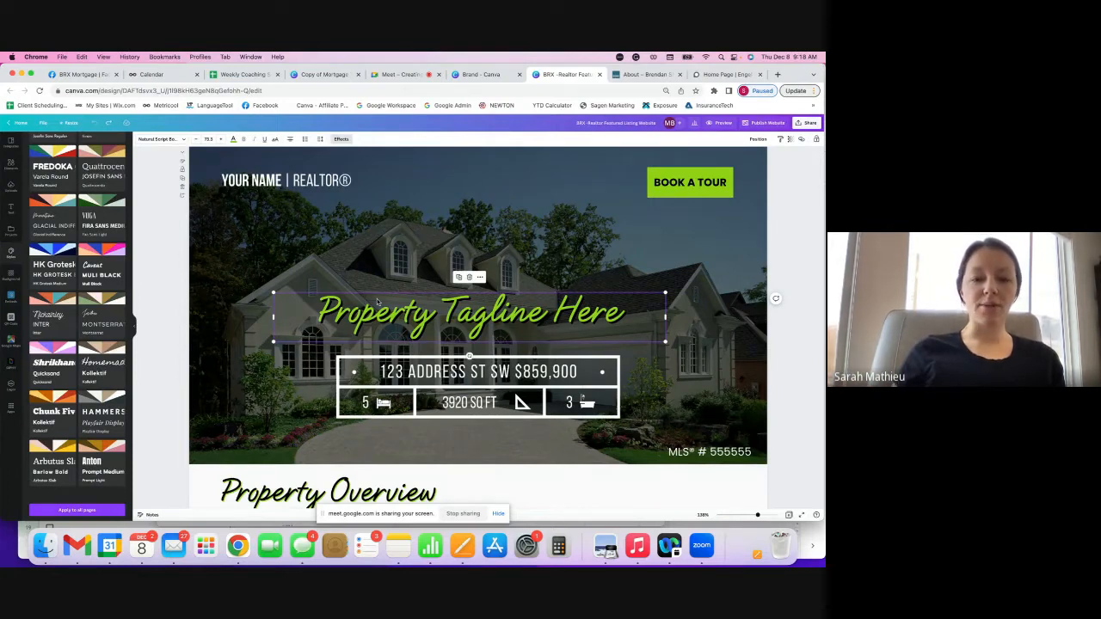
scroll(377, 301, "down", 1)
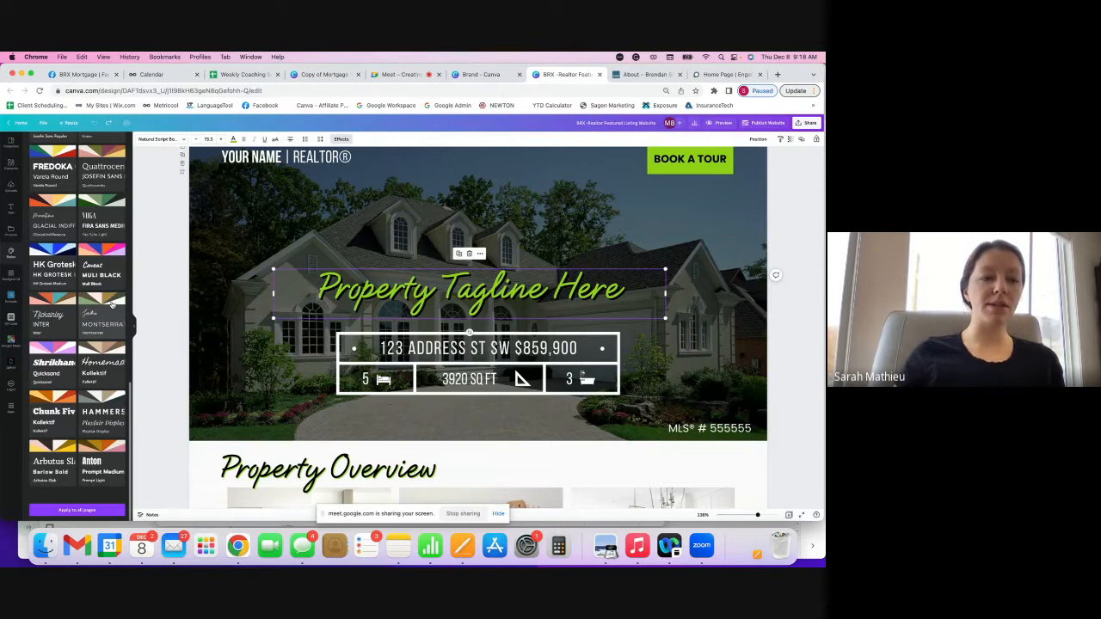
left_click(54, 317)
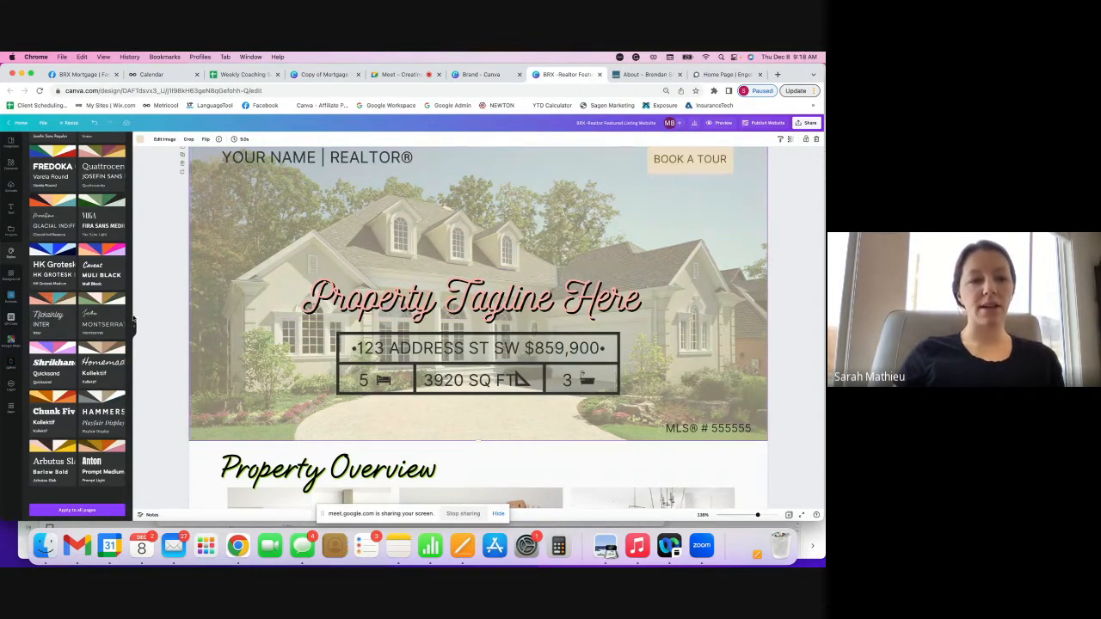
left_click(58, 316)
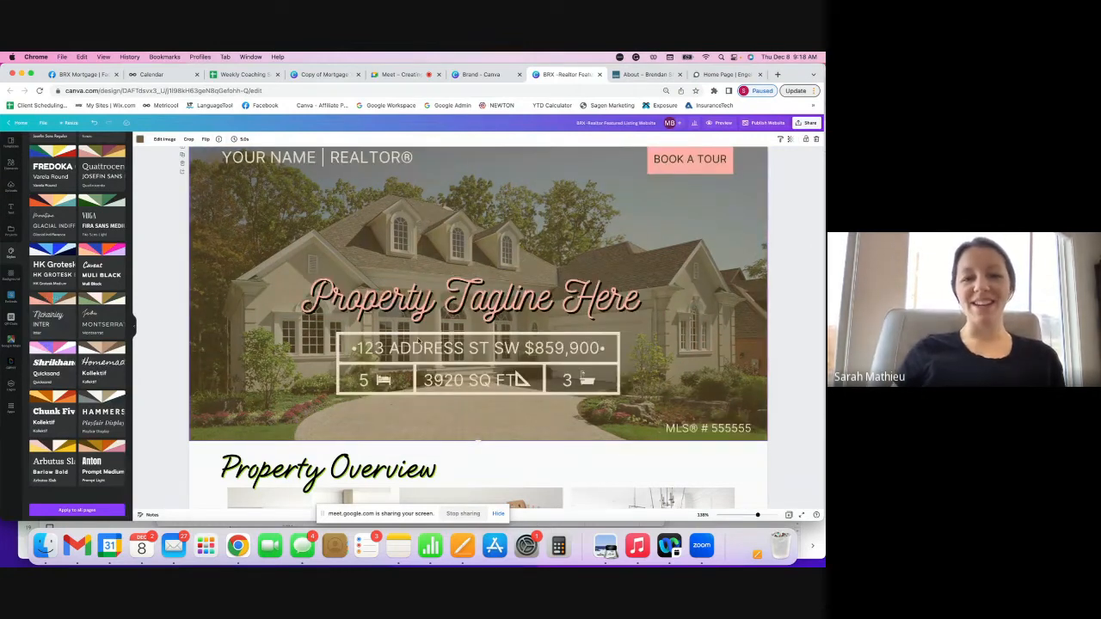
- Undo the trial styles so the tagline and button return to green
scroll(489, 264, "up", 1)
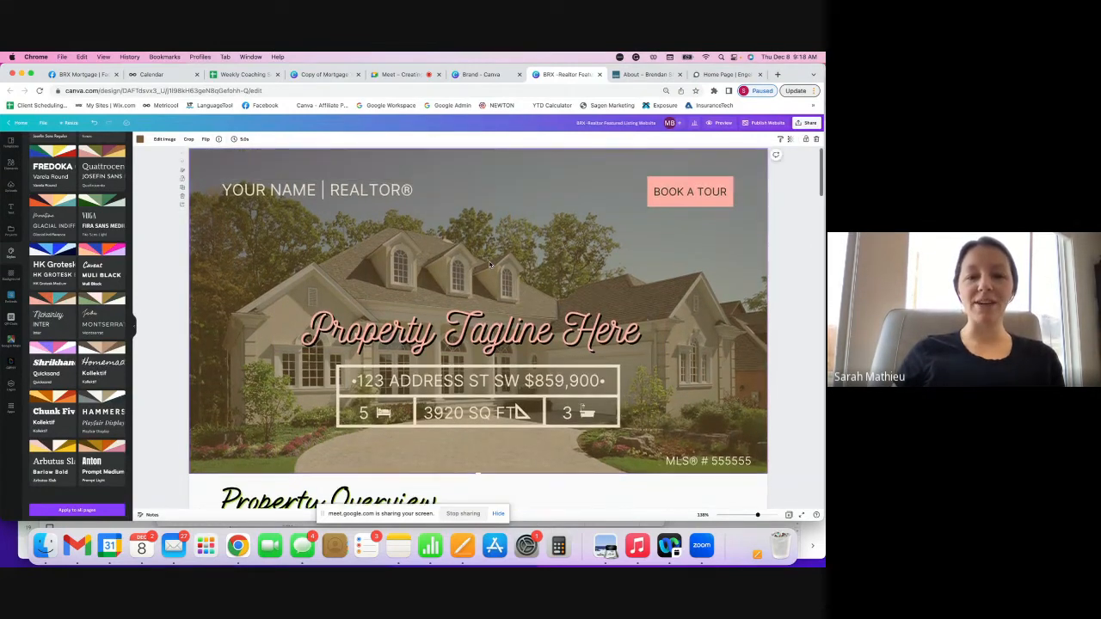
left_click(485, 329)
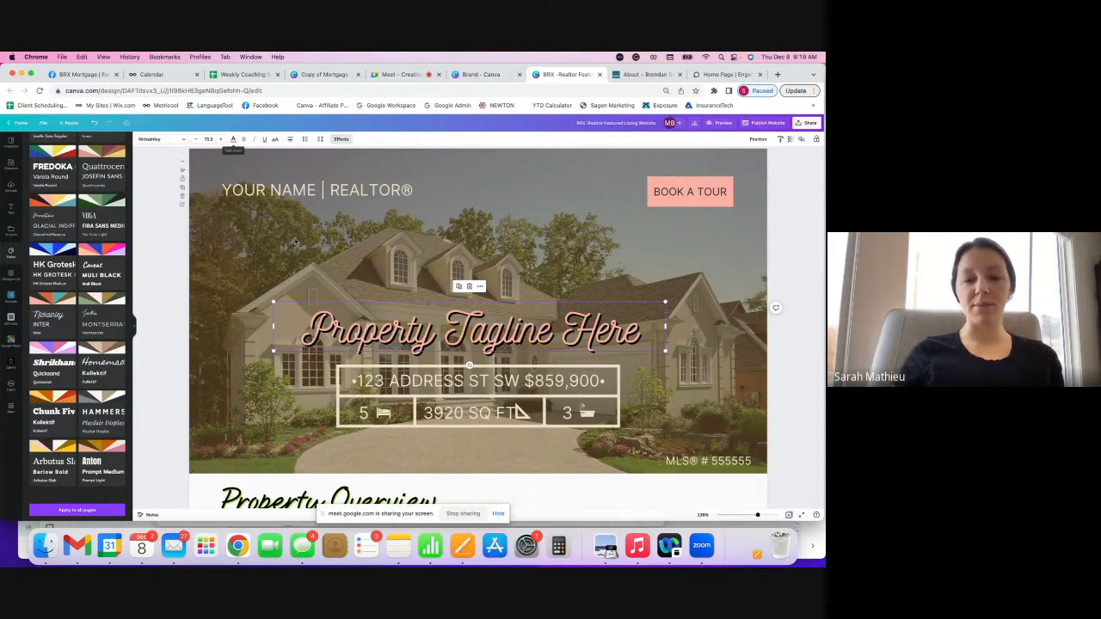
key("super+z")
key("super+z")
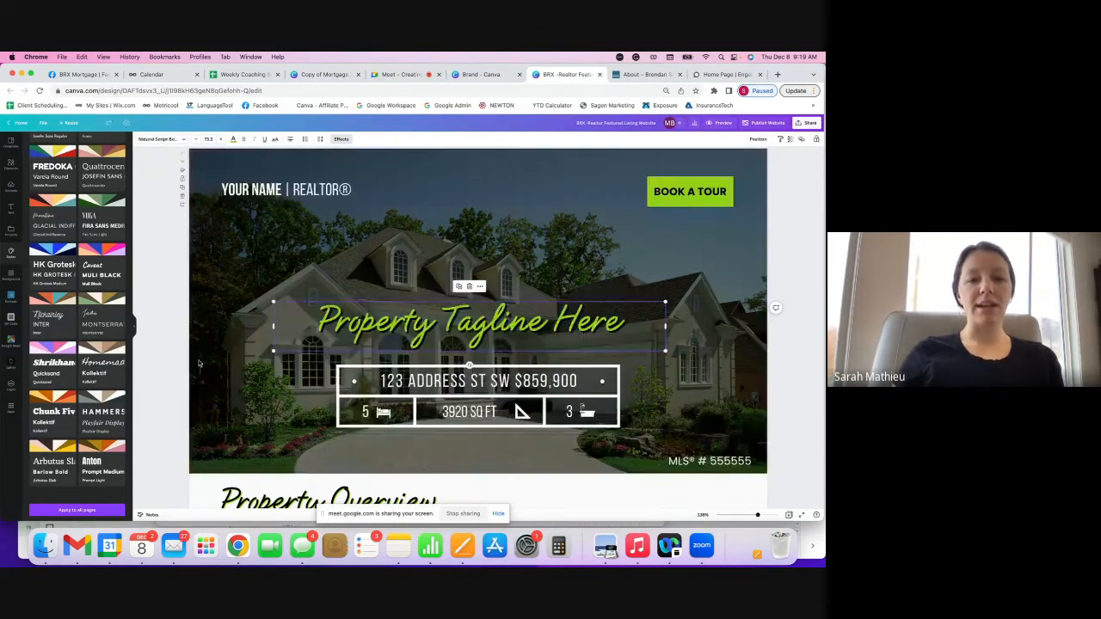
scroll(77, 314, "up", 5)
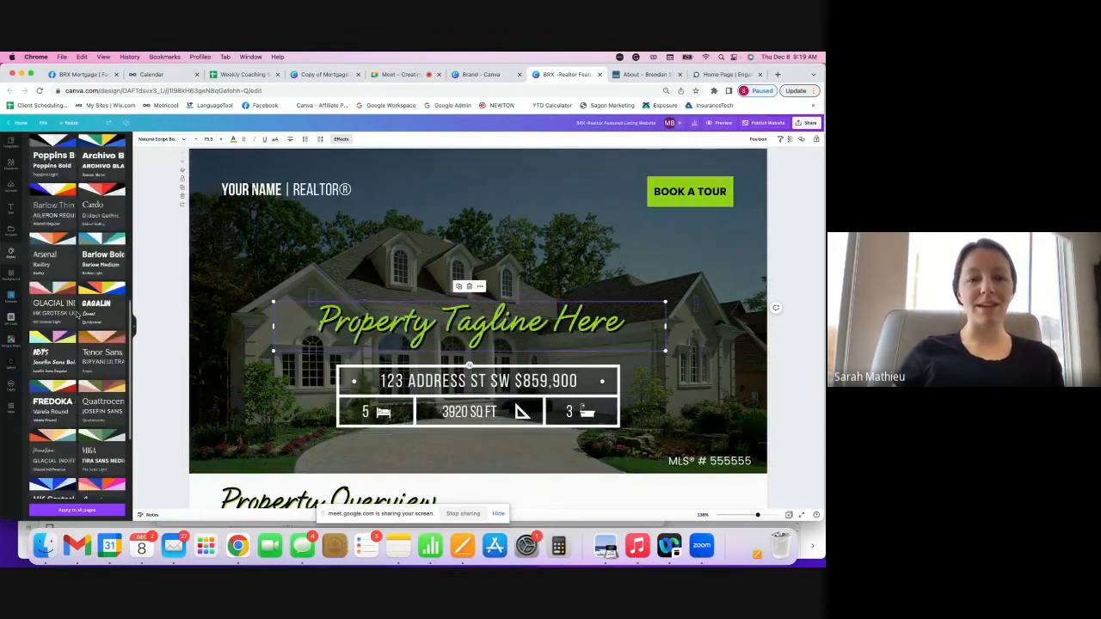
scroll(77, 314, "up", 10)
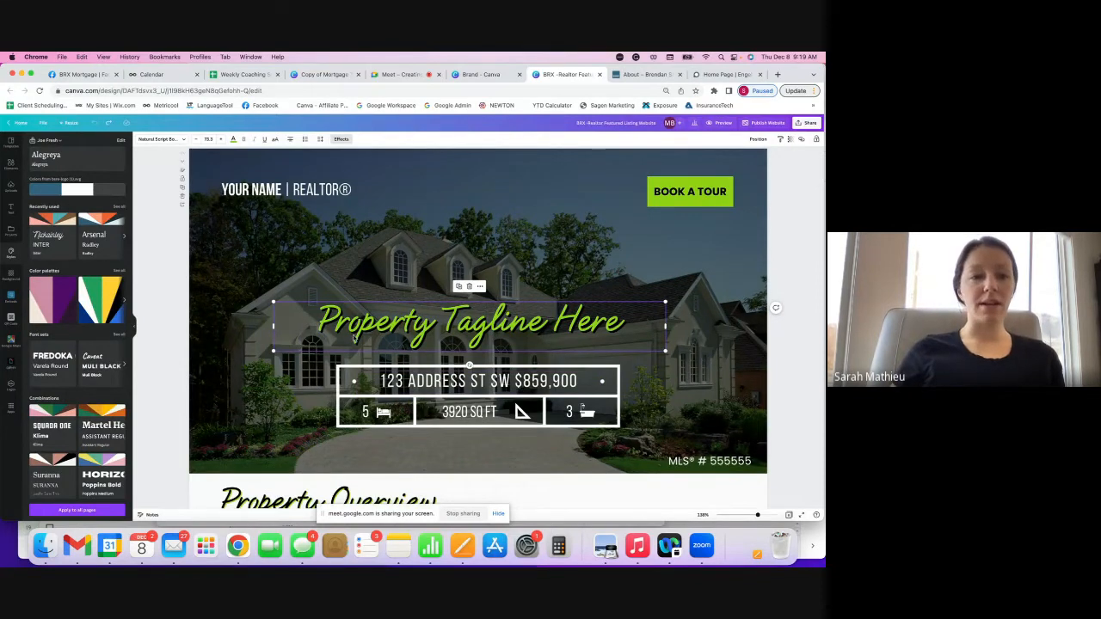
- Shuffle the Joe Fresh brand colours three times and set the hero text in Alegreya
left_click(103, 193)
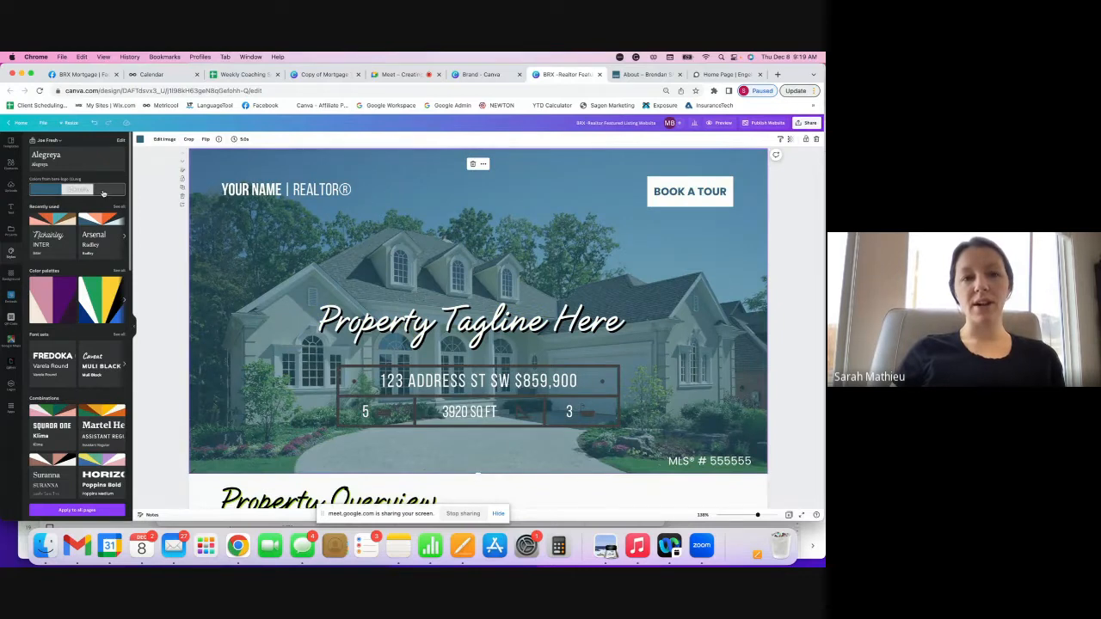
left_click(103, 193)
left_click(103, 193)
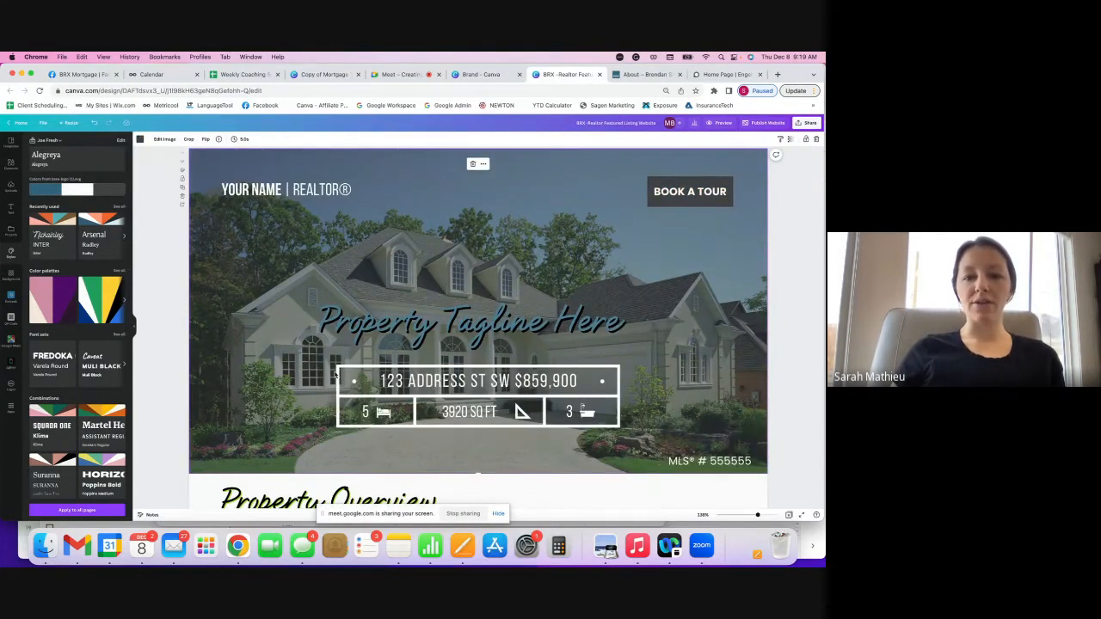
left_click(73, 156)
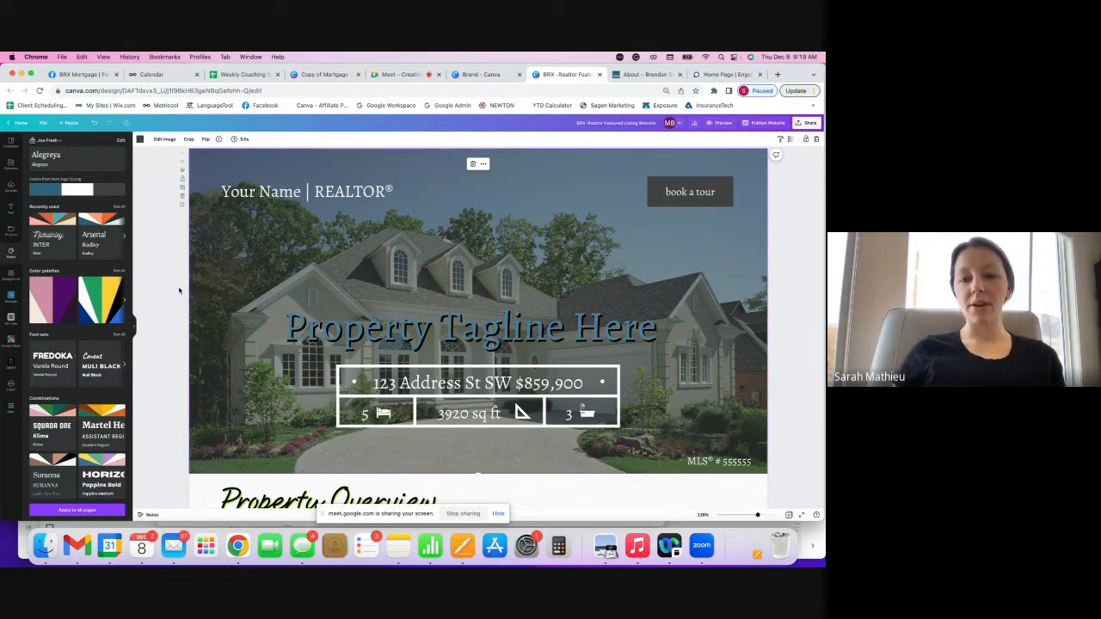
left_click(685, 197)
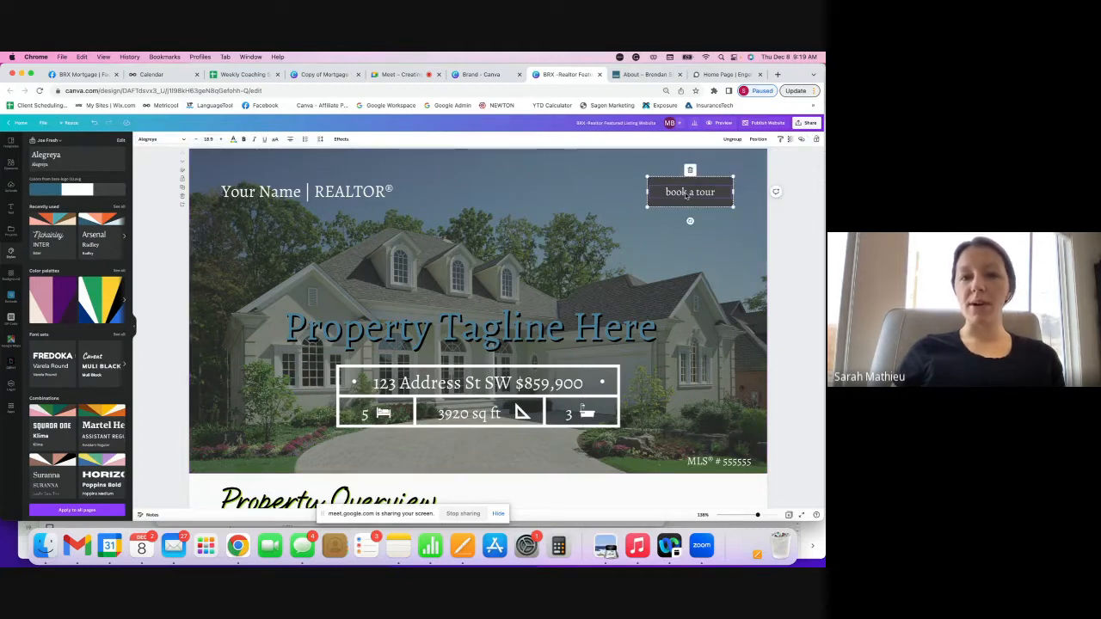
- Make the button read BOOK A TOUR in capitals and replace 'Your Name' with the brand name
left_click(275, 139)
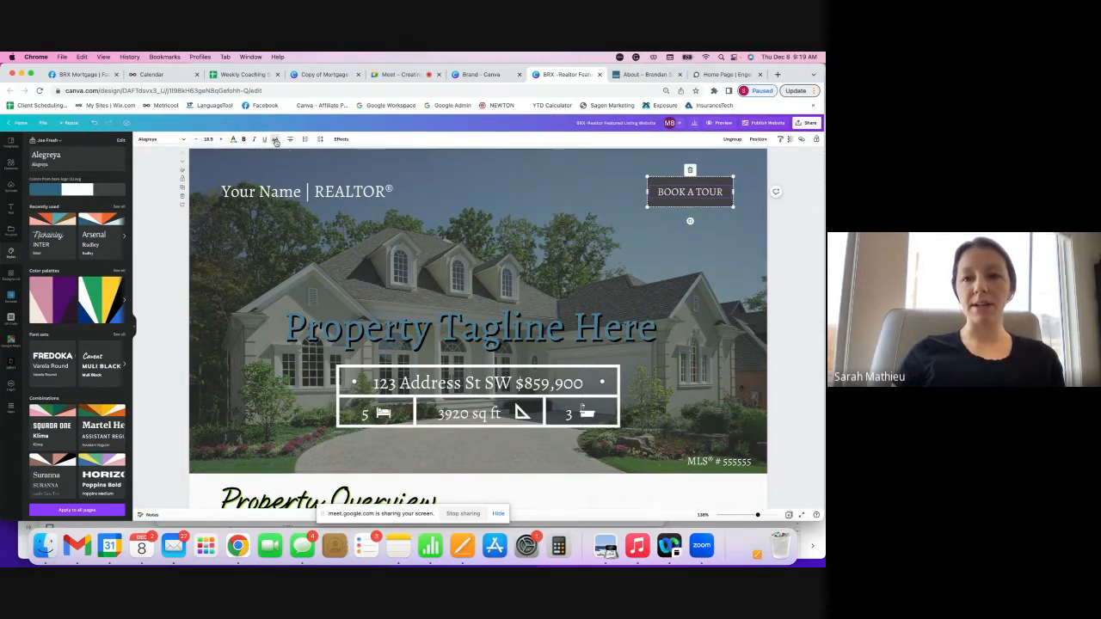
left_click(277, 198)
left_click_drag(300, 195, 222, 192)
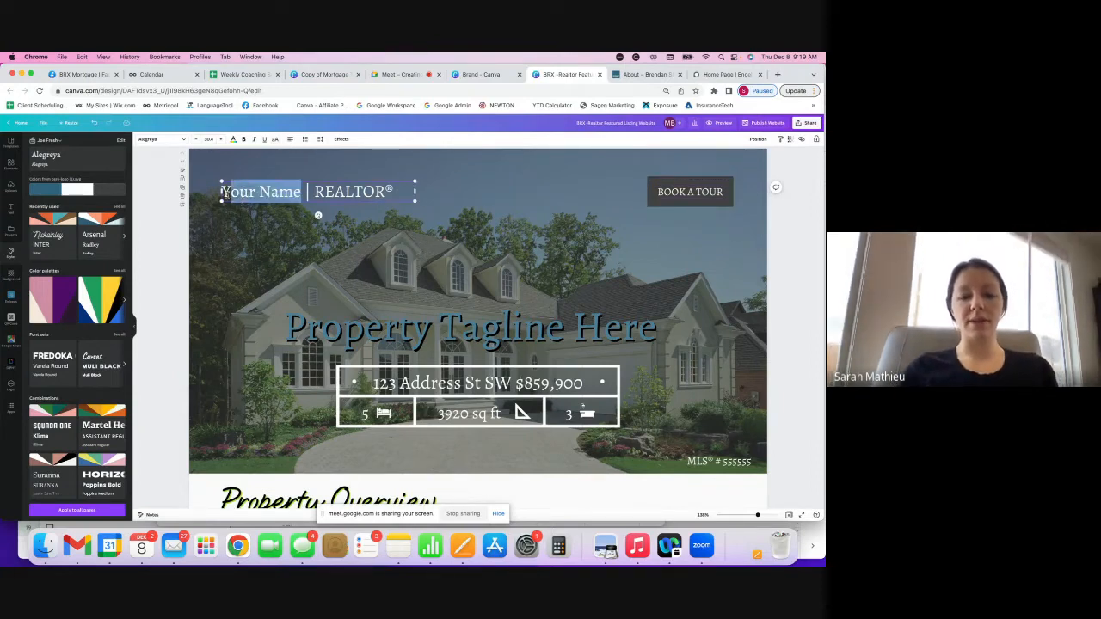
type("Joe Fresh")
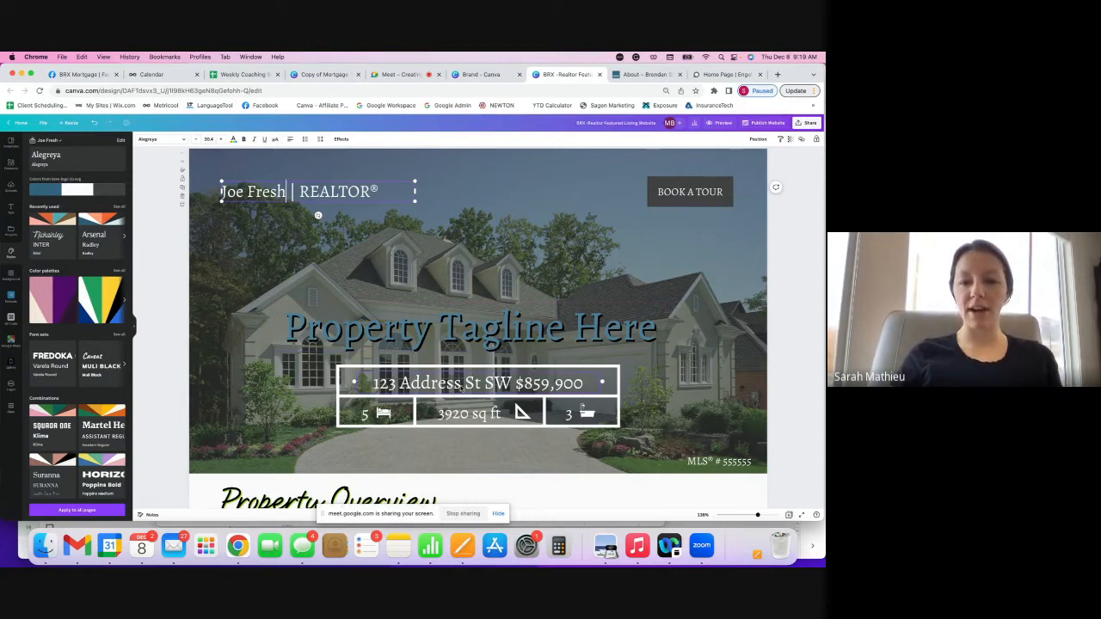
- Select the MLS number text, scroll down, and deselect it
left_click(717, 462)
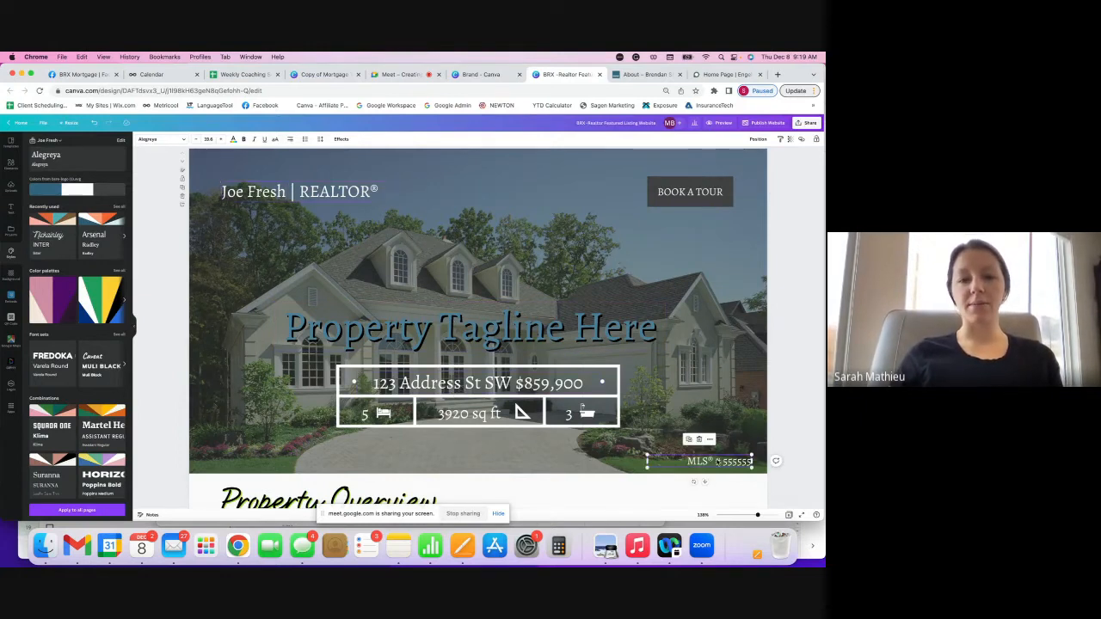
scroll(663, 421, "down", 2)
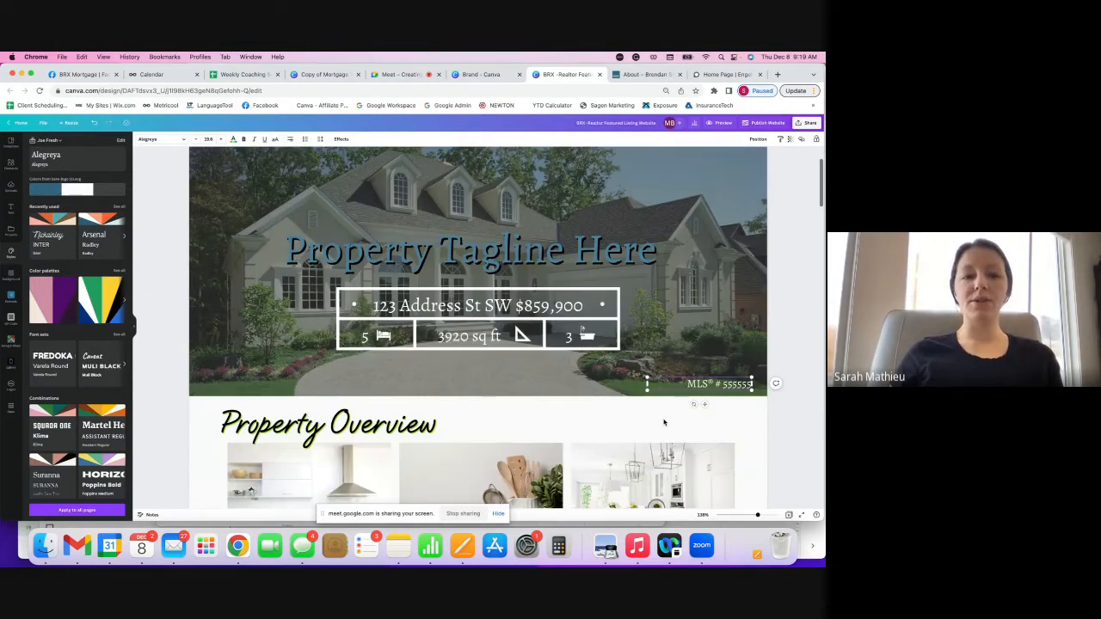
scroll(663, 421, "down", 5)
left_click(164, 313)
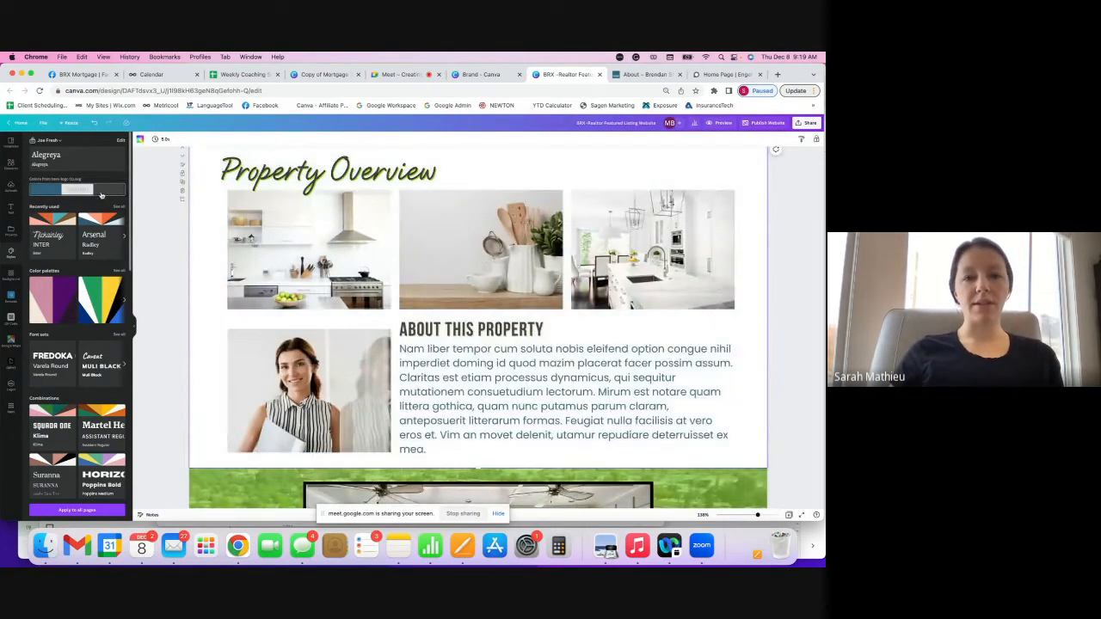
- Set the Property Overview section's text in Alegreya fonts
scroll(182, 209, "up", 1)
left_click(97, 164)
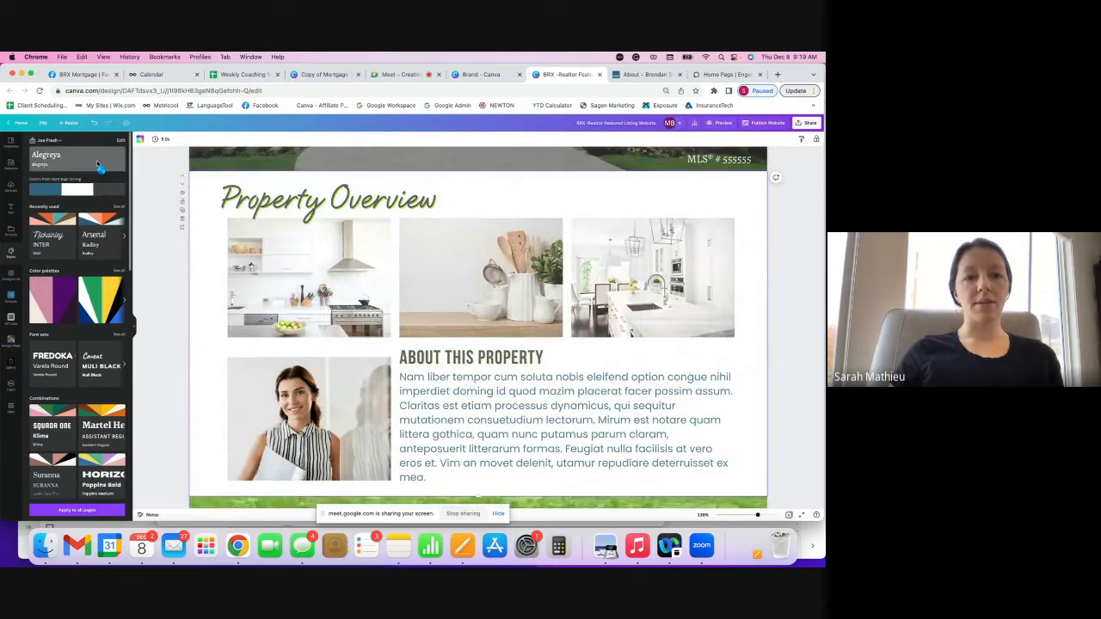
scroll(328, 252, "up", 1)
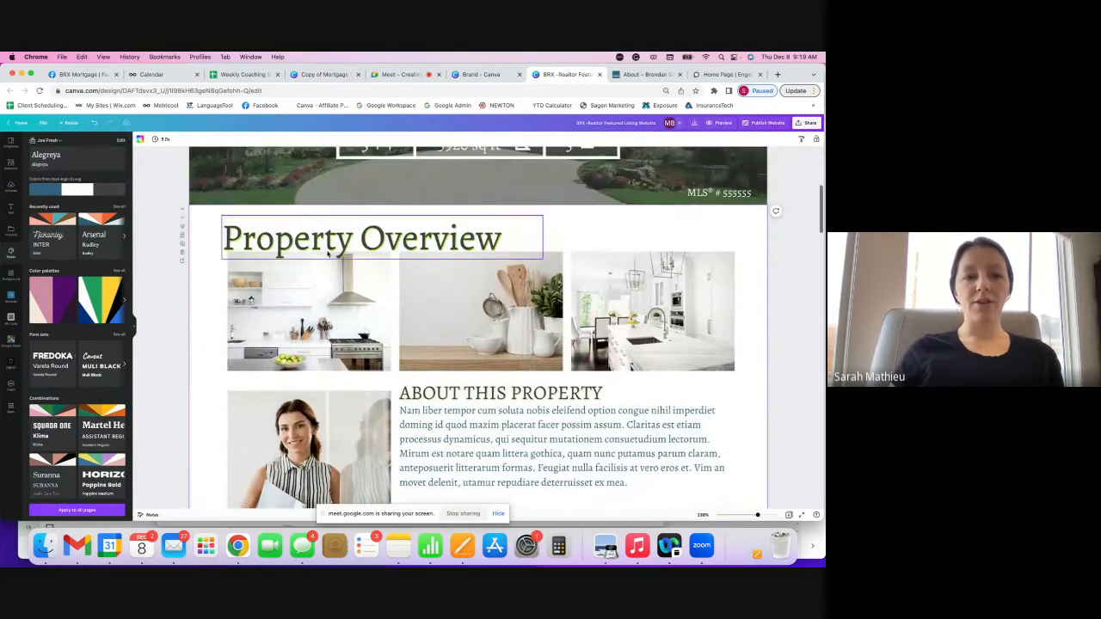
- Try dark blue and grey shadows on the Property Overview heading, then set its effect to None
left_click(327, 253)
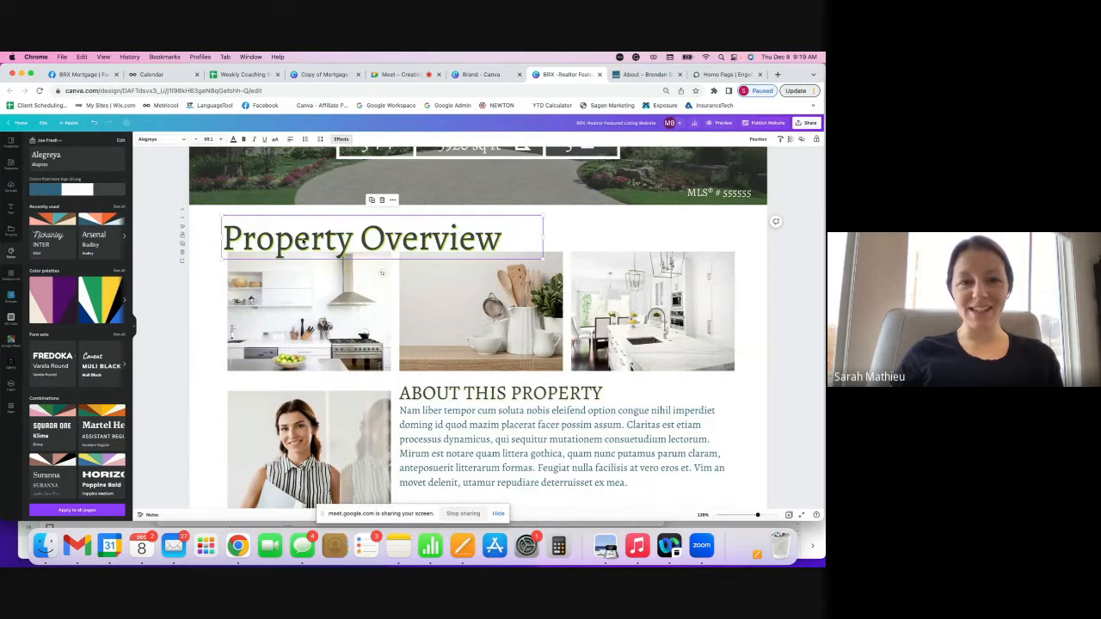
left_click(342, 138)
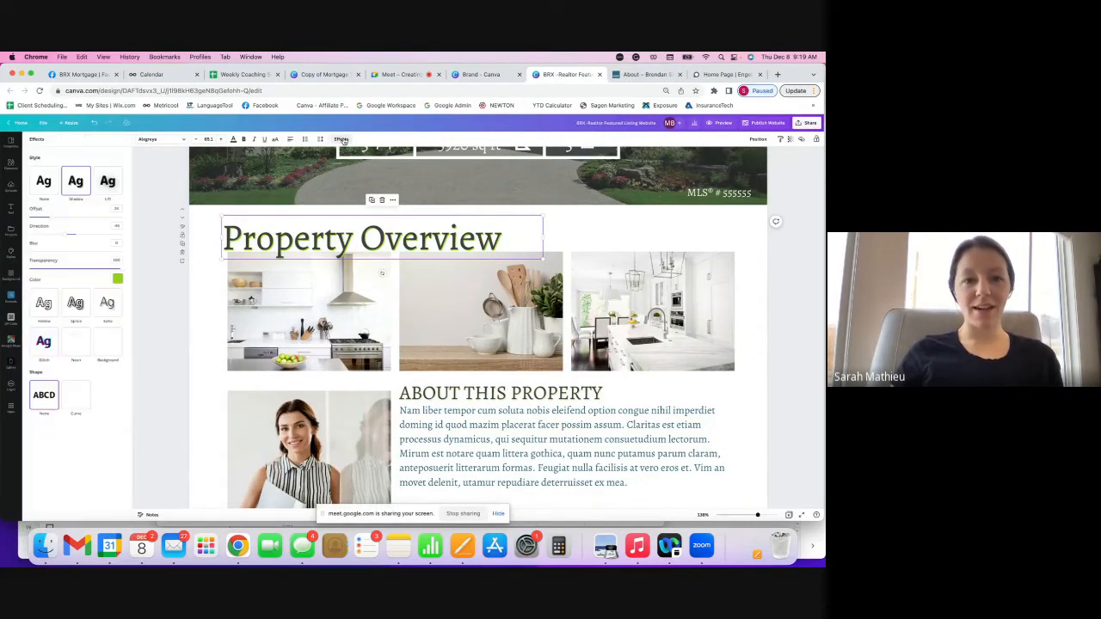
left_click(118, 278)
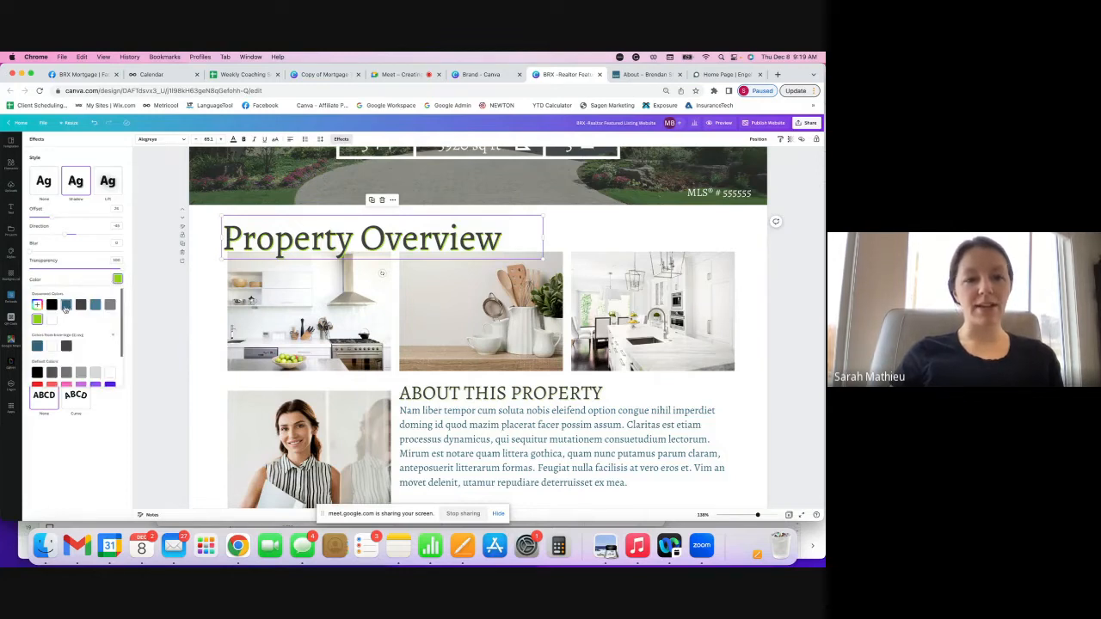
left_click(66, 306)
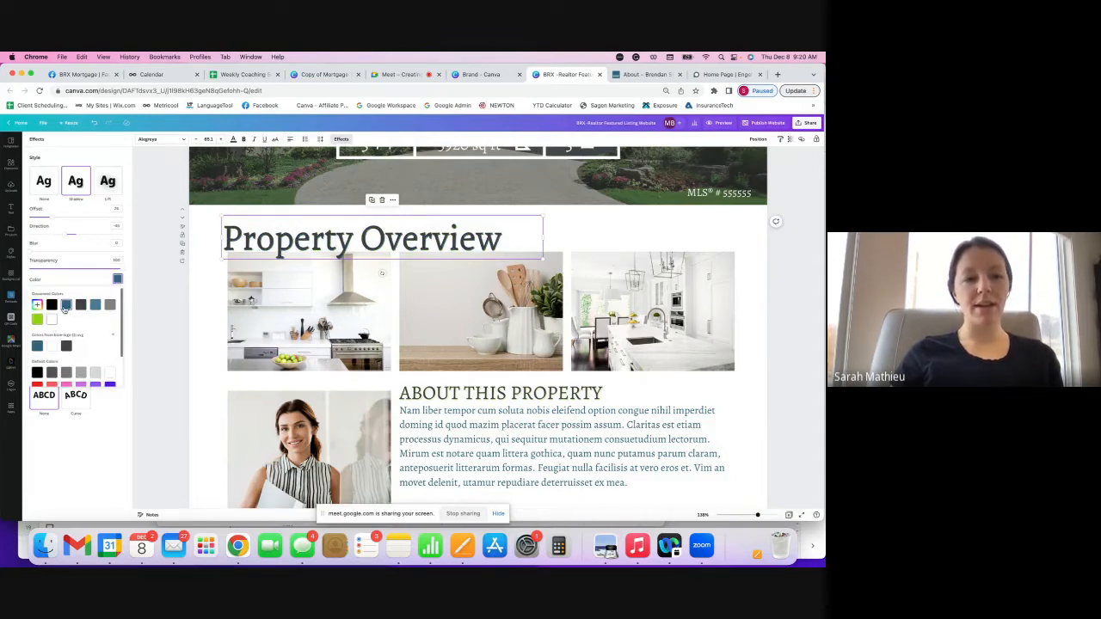
left_click(110, 305)
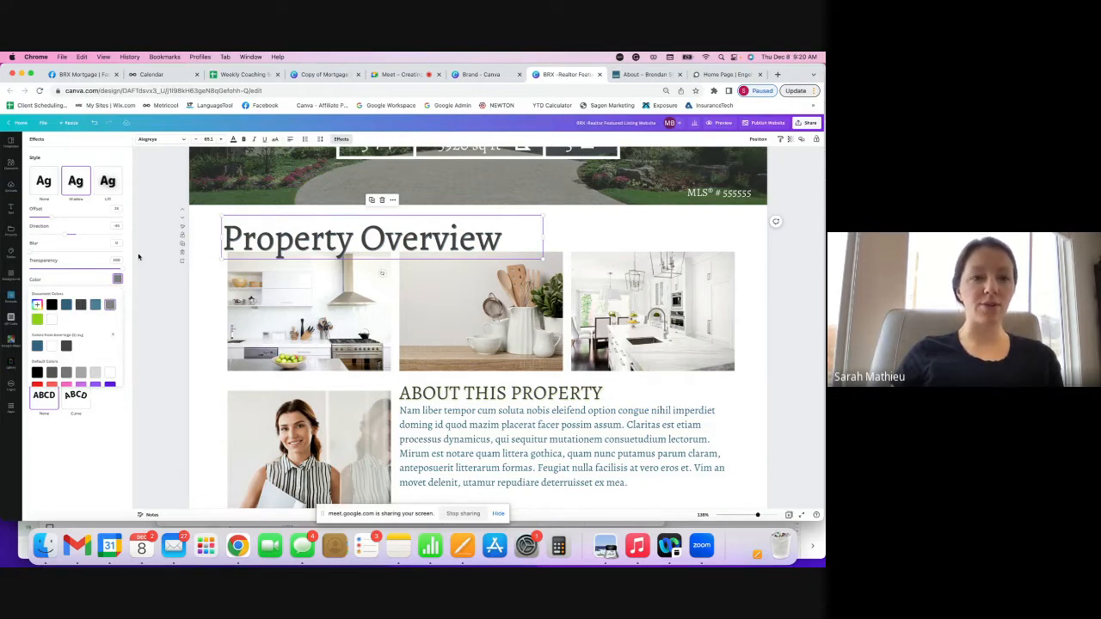
left_click(48, 183)
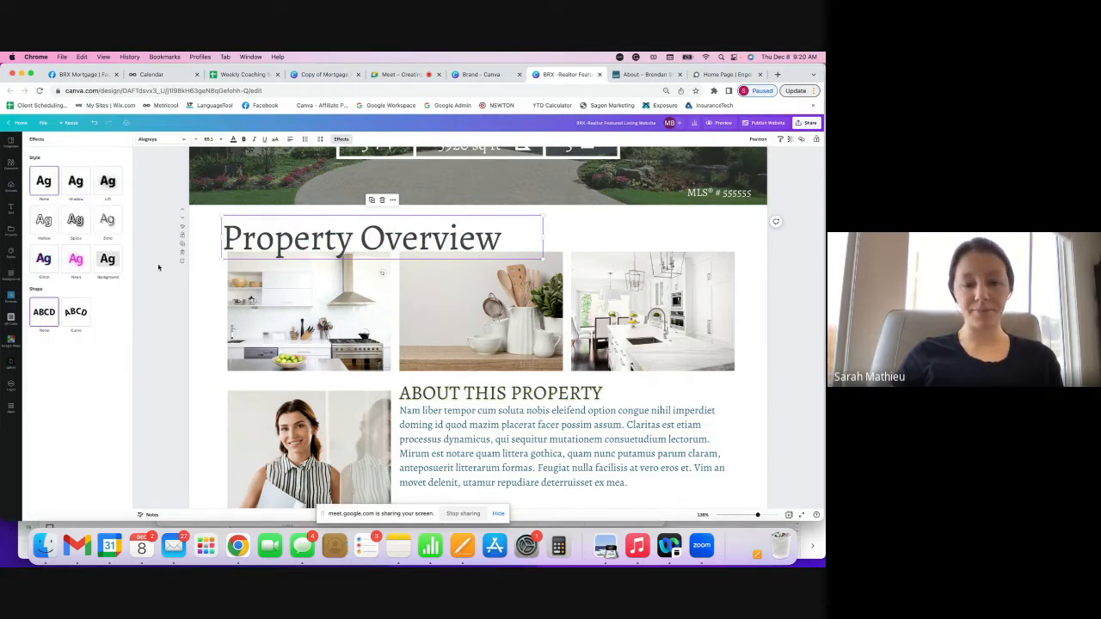
left_click(495, 411)
left_click(512, 392)
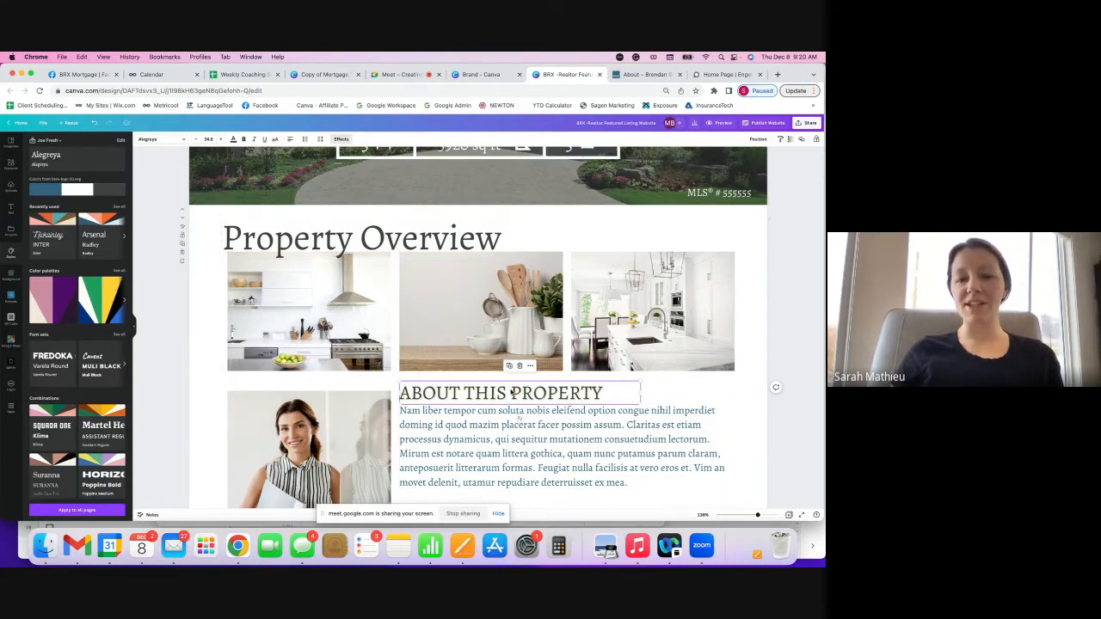
- Recolour the photo collage section with the blue-grey brand colours
scroll(516, 396, "down", 3)
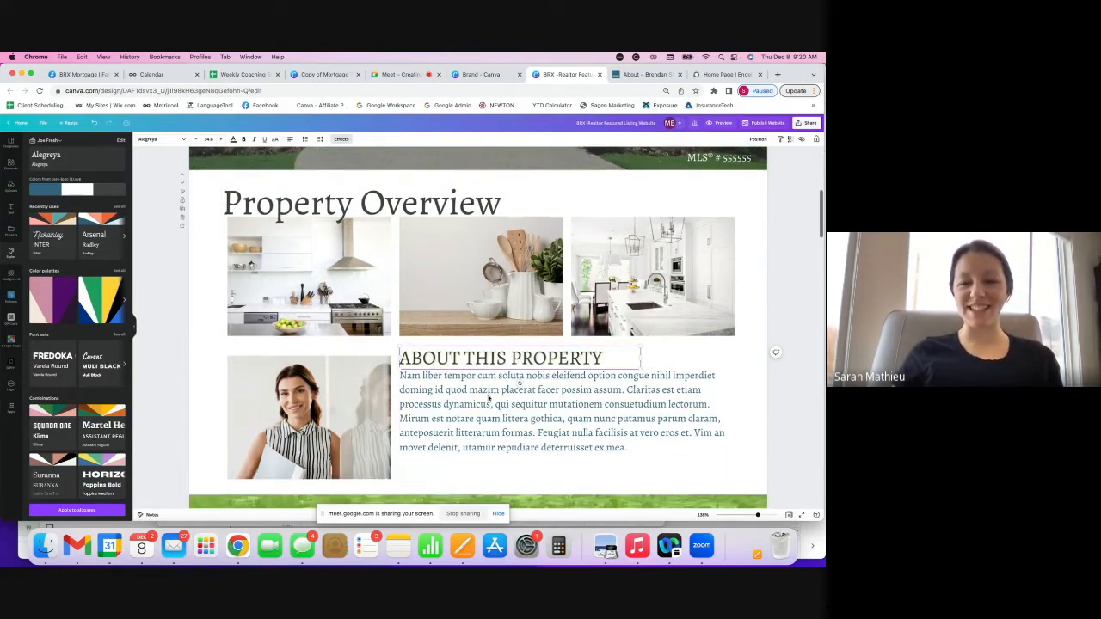
scroll(488, 399, "down", 10)
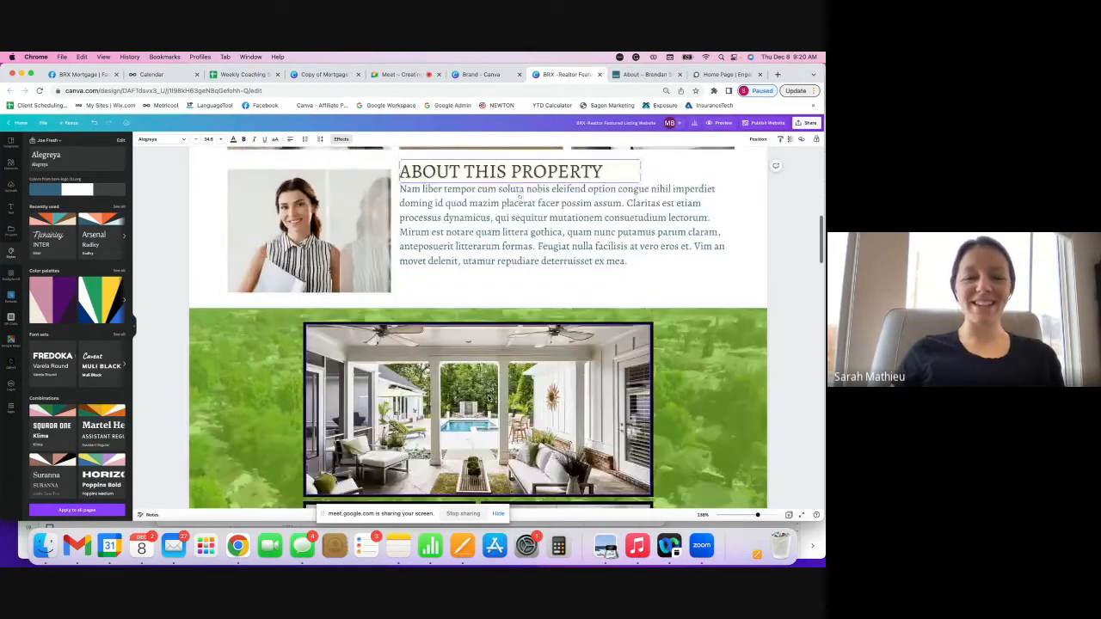
scroll(489, 399, "down", 1)
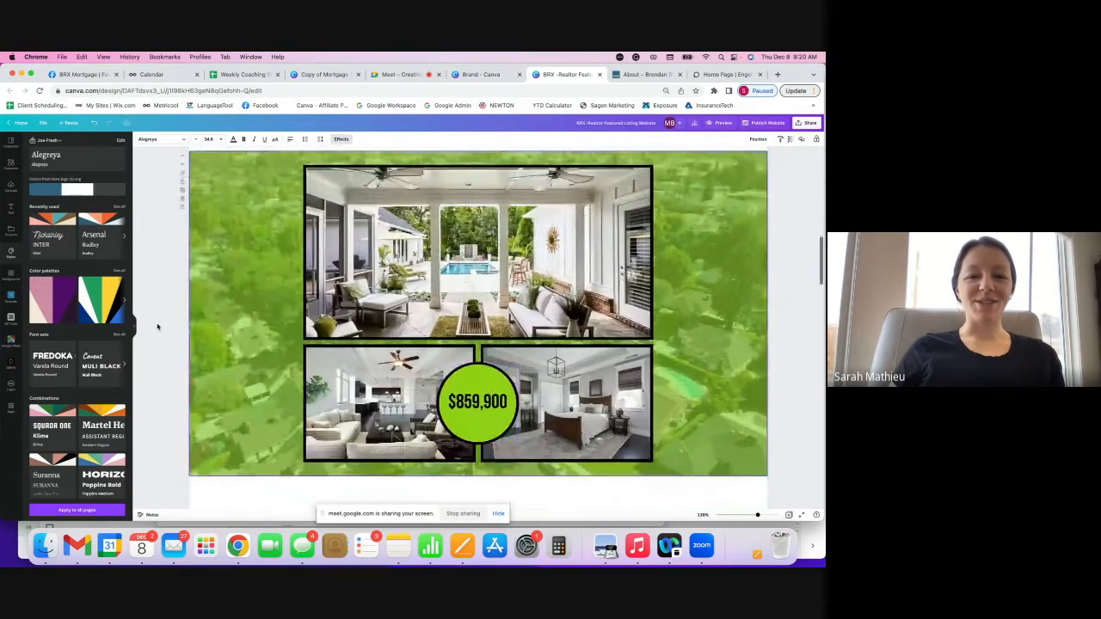
left_click(90, 190)
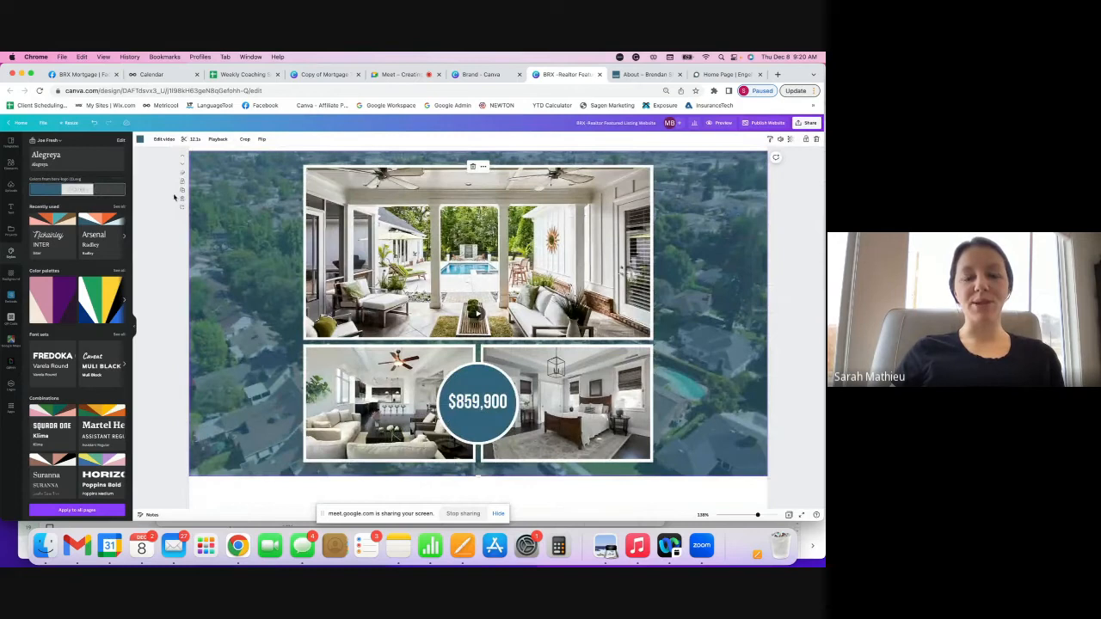
- Set the $859,900 price in Alegreya and reduce its font size
scroll(228, 223, "up", 1)
scroll(229, 223, "down", 1)
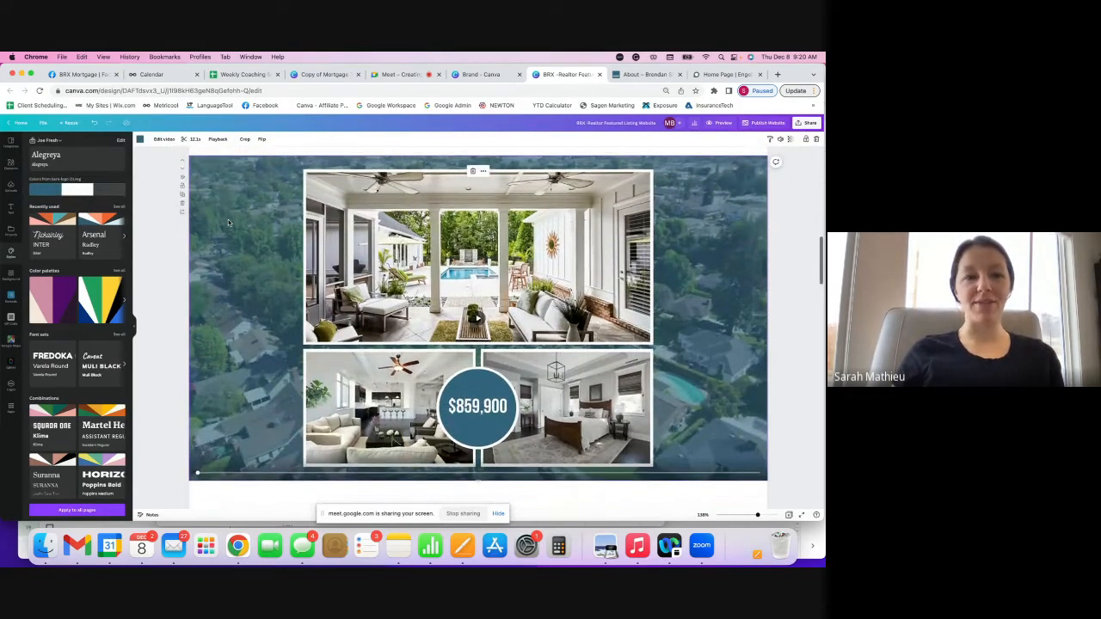
left_click(100, 165)
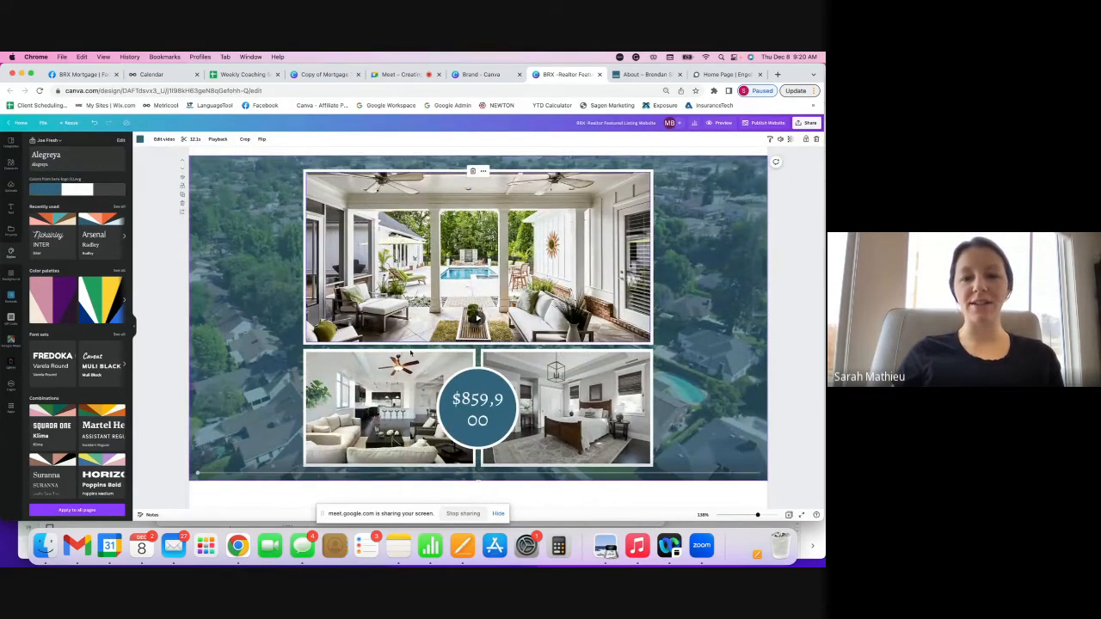
left_click(478, 404)
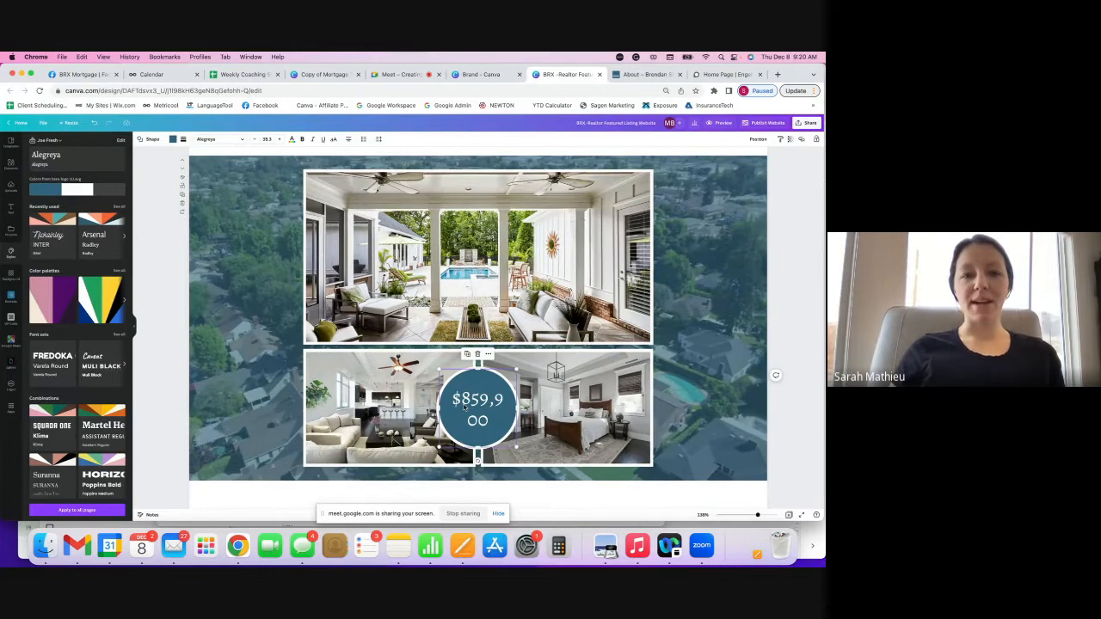
left_click(254, 139)
- Shrink the $859,900 price further so it sits on one line in the circle
left_click(254, 139)
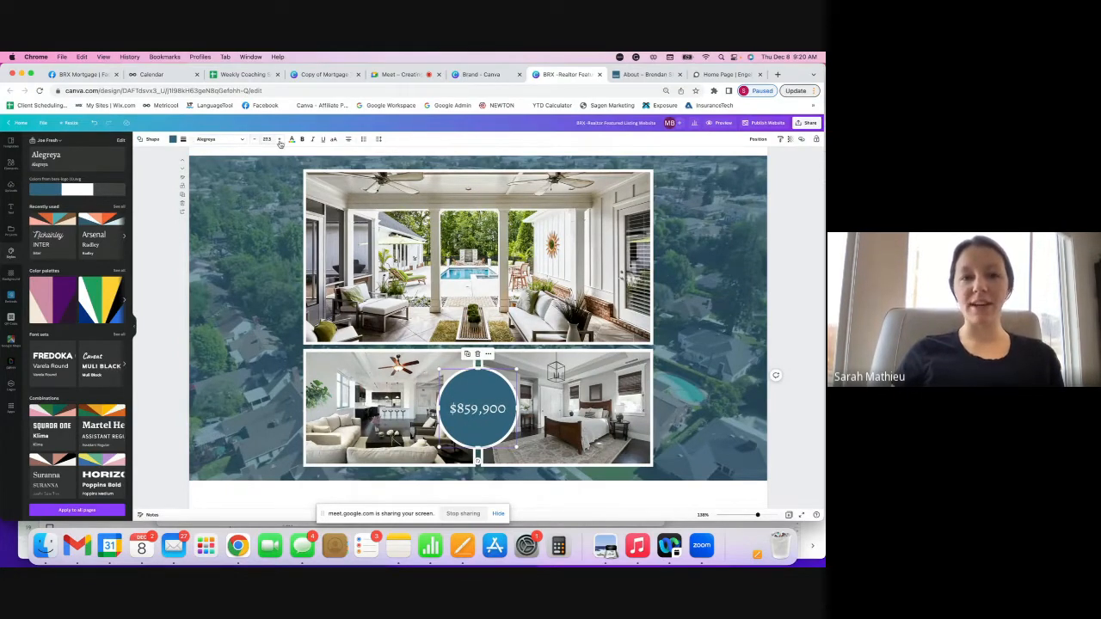
scroll(295, 266, "down", 10)
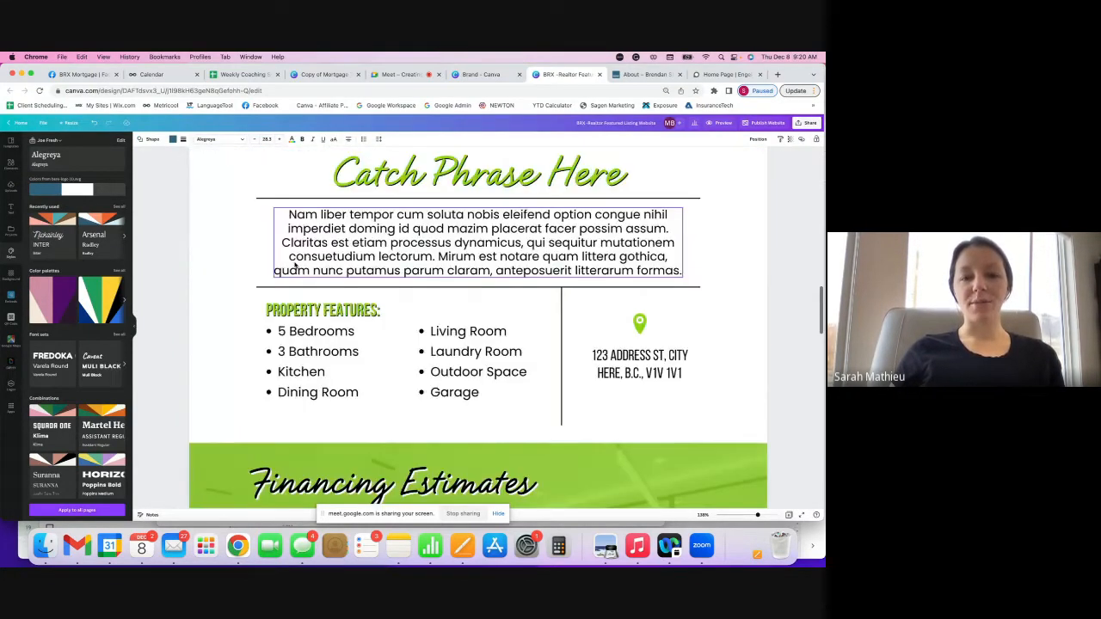
scroll(295, 267, "down", 8)
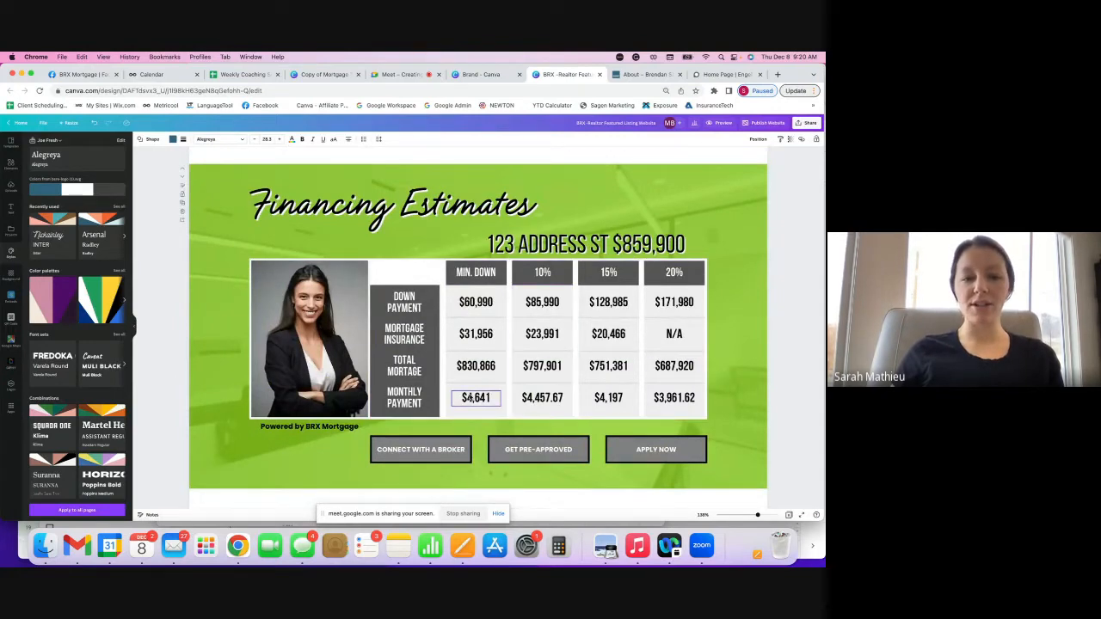
scroll(470, 397, "up", 10)
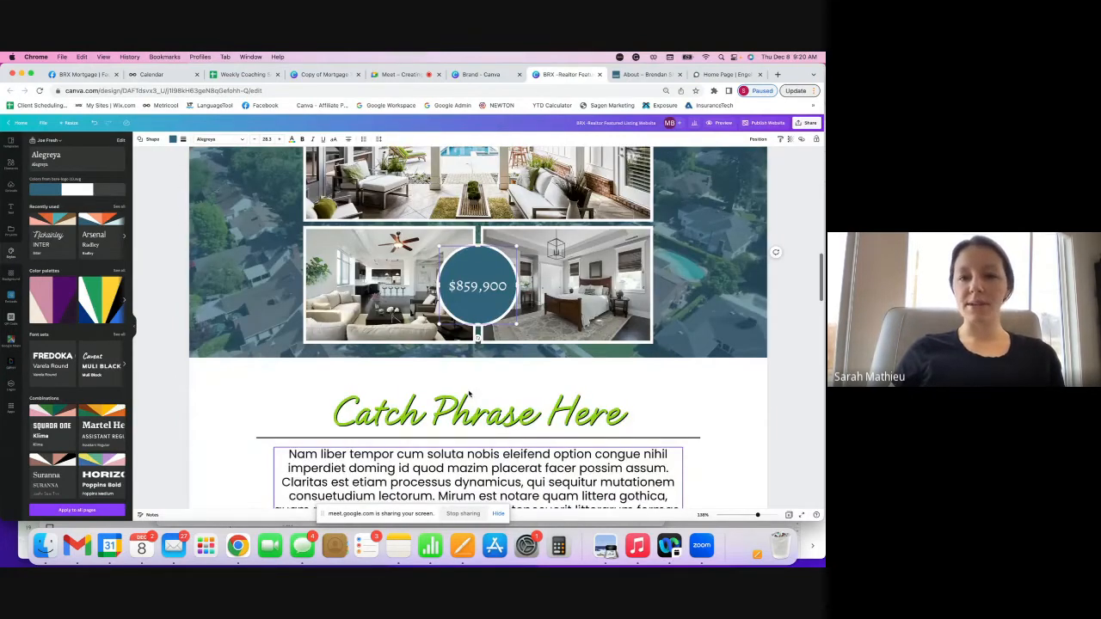
scroll(469, 393, "up", 10)
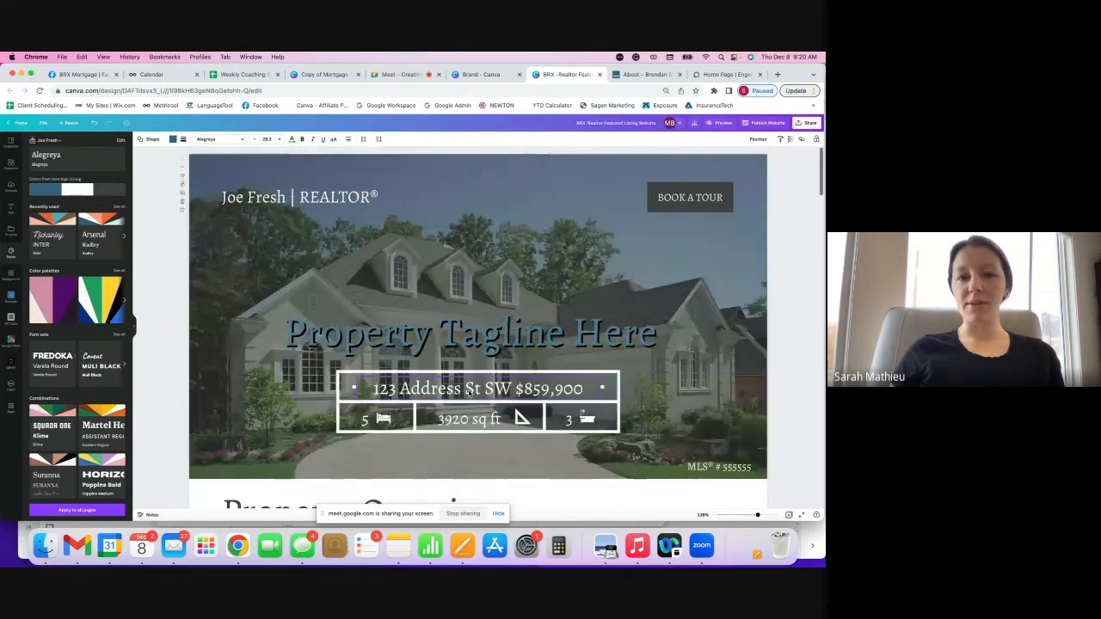
- Link the BOOK A TOUR button to the realtor's e-mail address
left_click(266, 203)
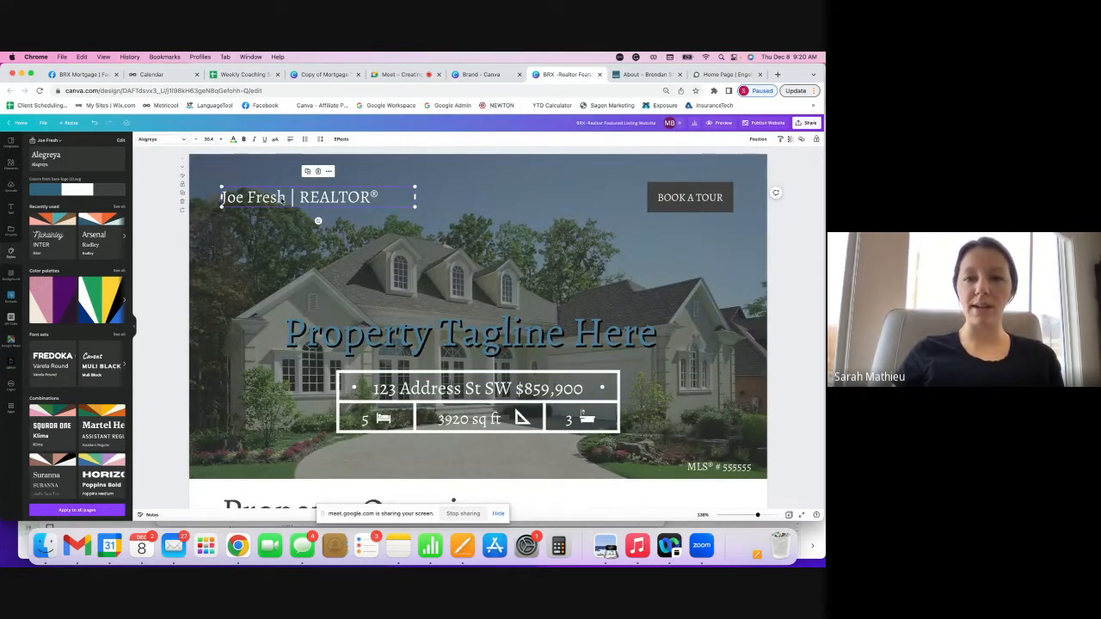
left_click(709, 196)
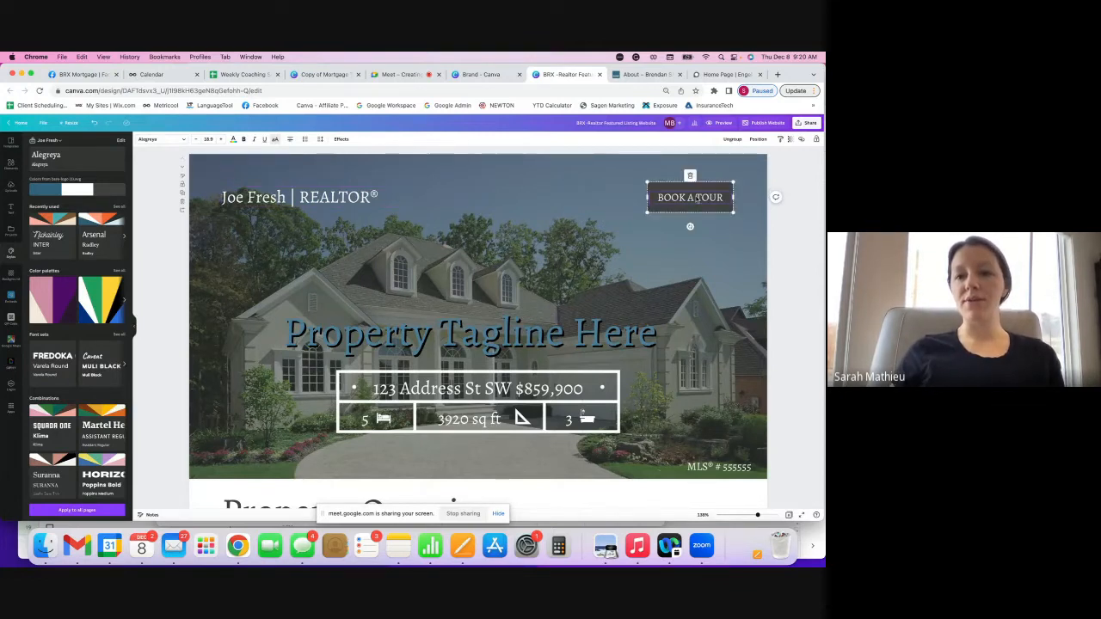
left_click(801, 141)
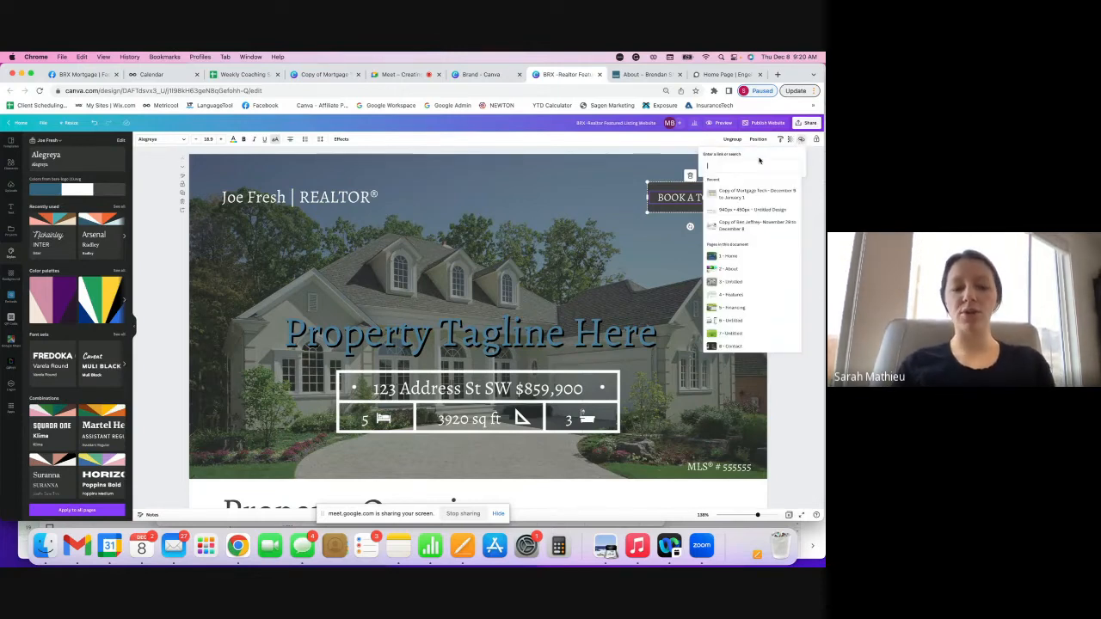
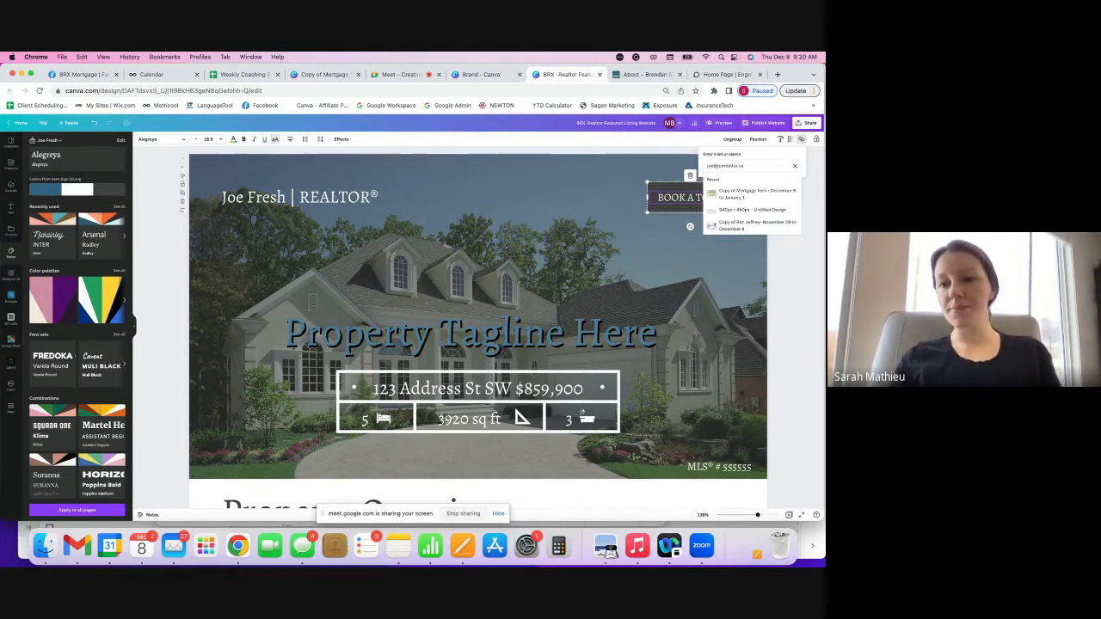
key("Return")
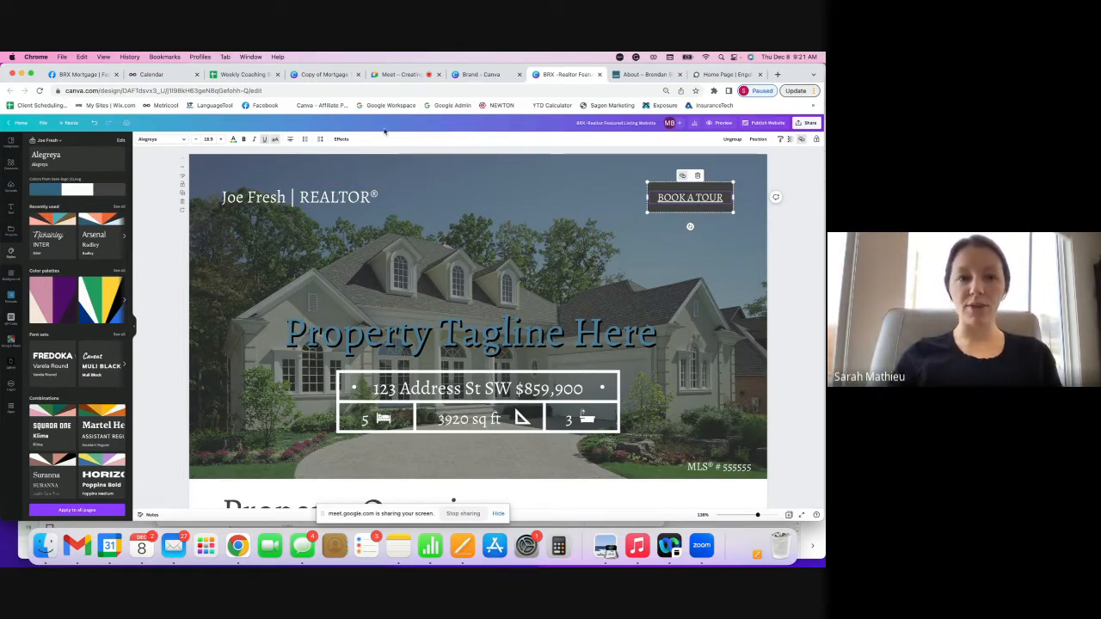
- Remove the underline from the BOOK A TOUR button text
left_click(264, 140)
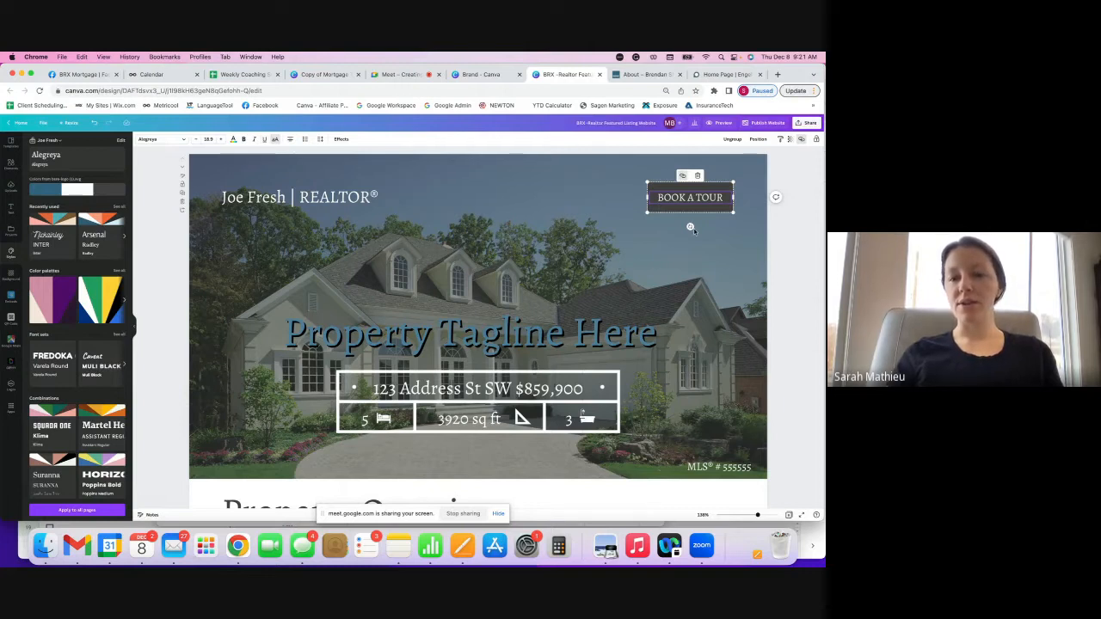
left_click(792, 259)
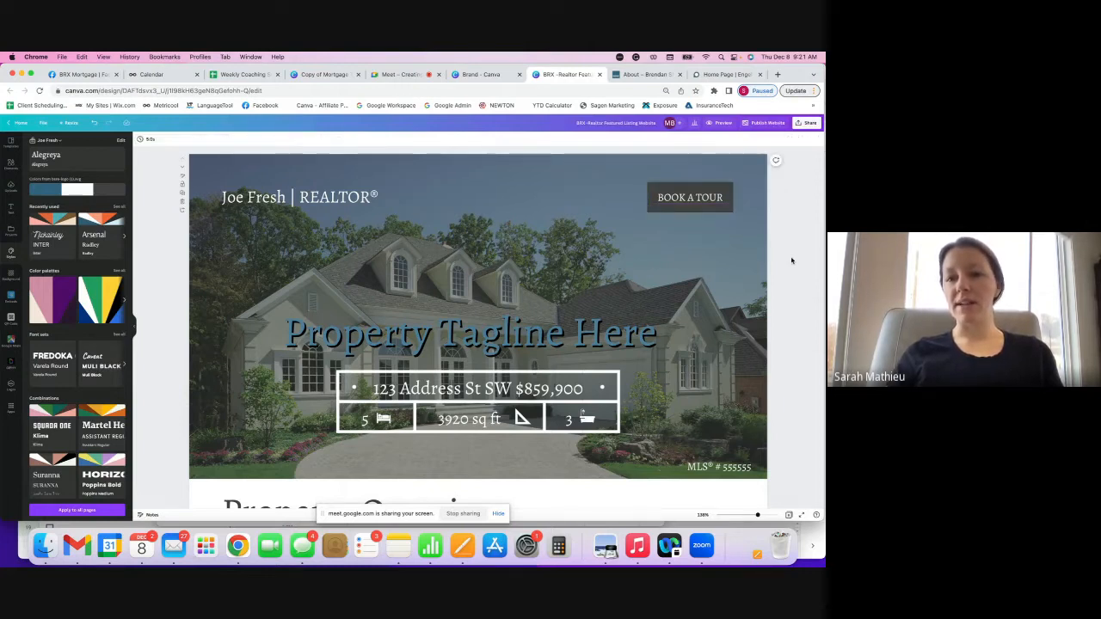
left_click(710, 200)
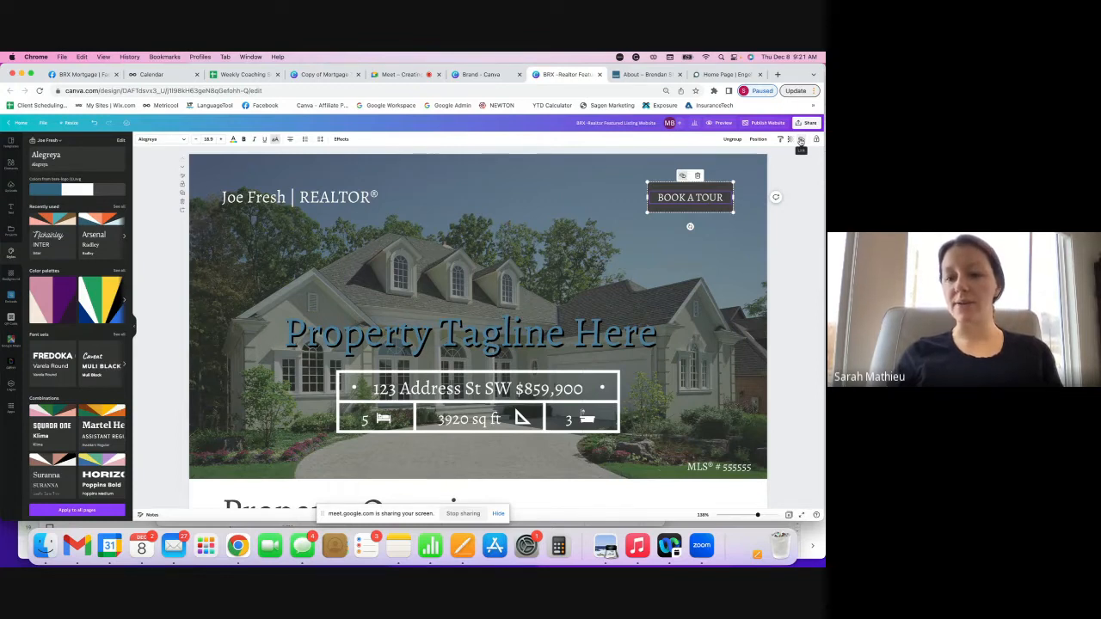
left_click(798, 243)
scroll(757, 275, "down", 1)
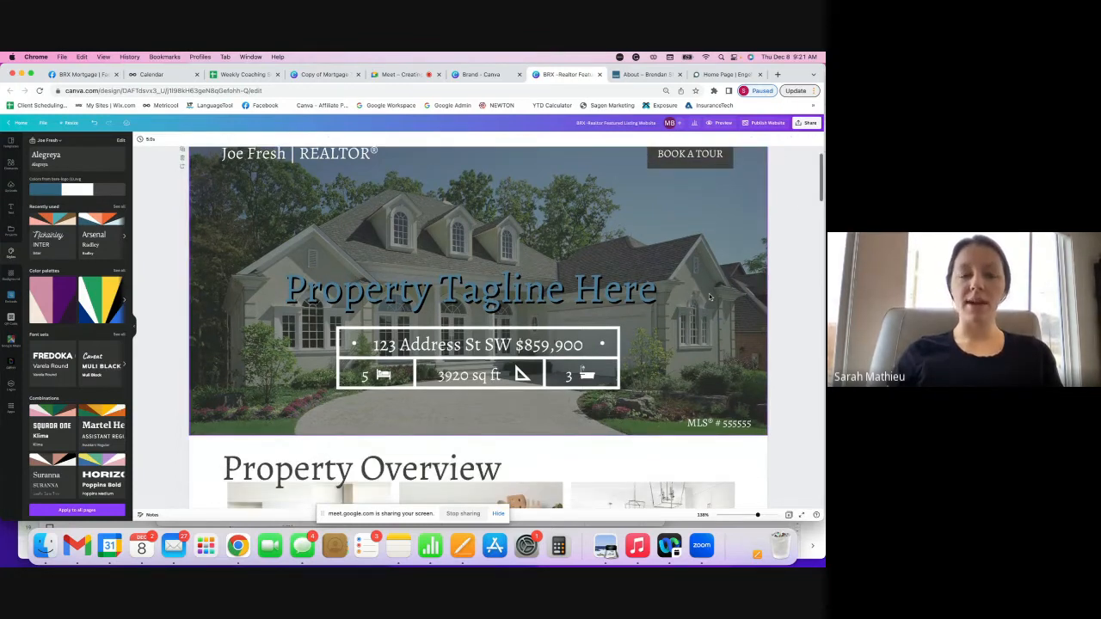
scroll(709, 297, "up", 1)
left_click(262, 180)
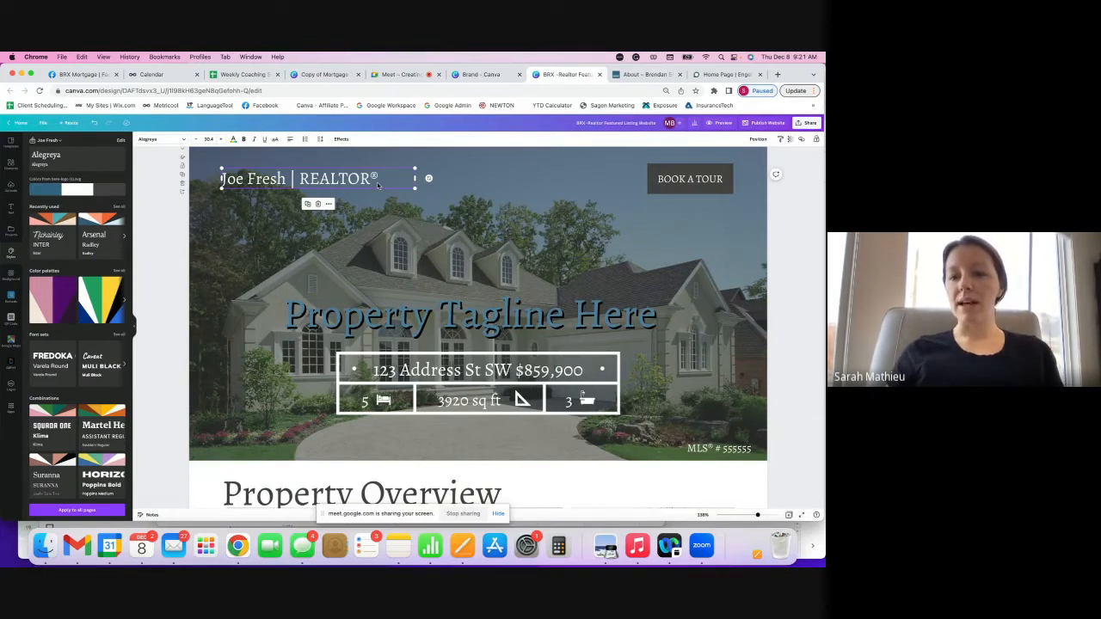
scroll(699, 320, "down", 2)
left_click(699, 320)
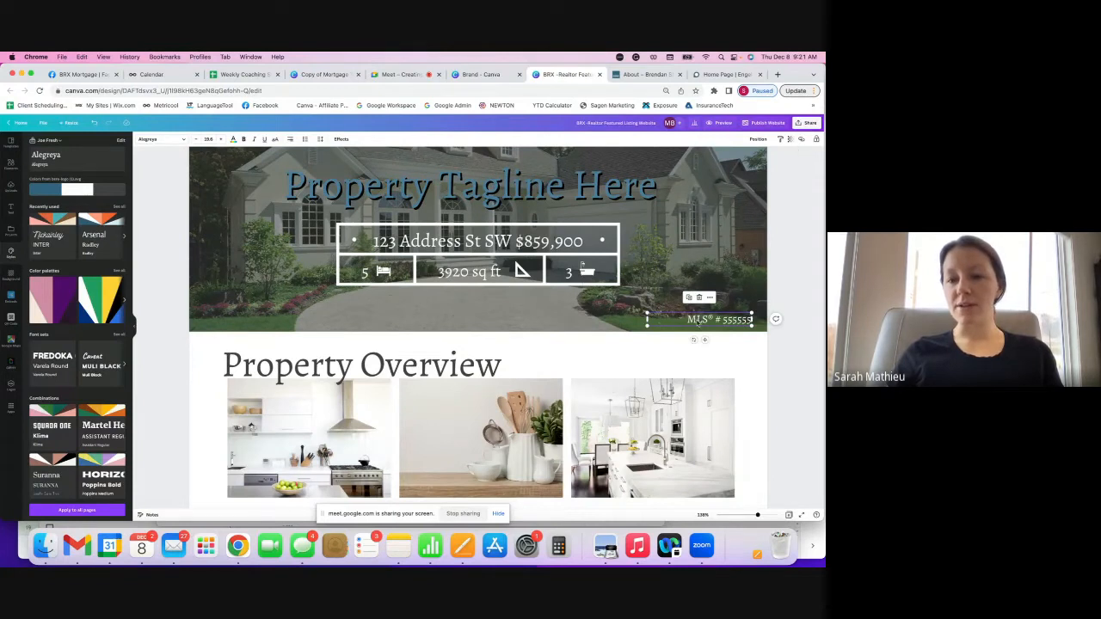
scroll(703, 320, "down", 4)
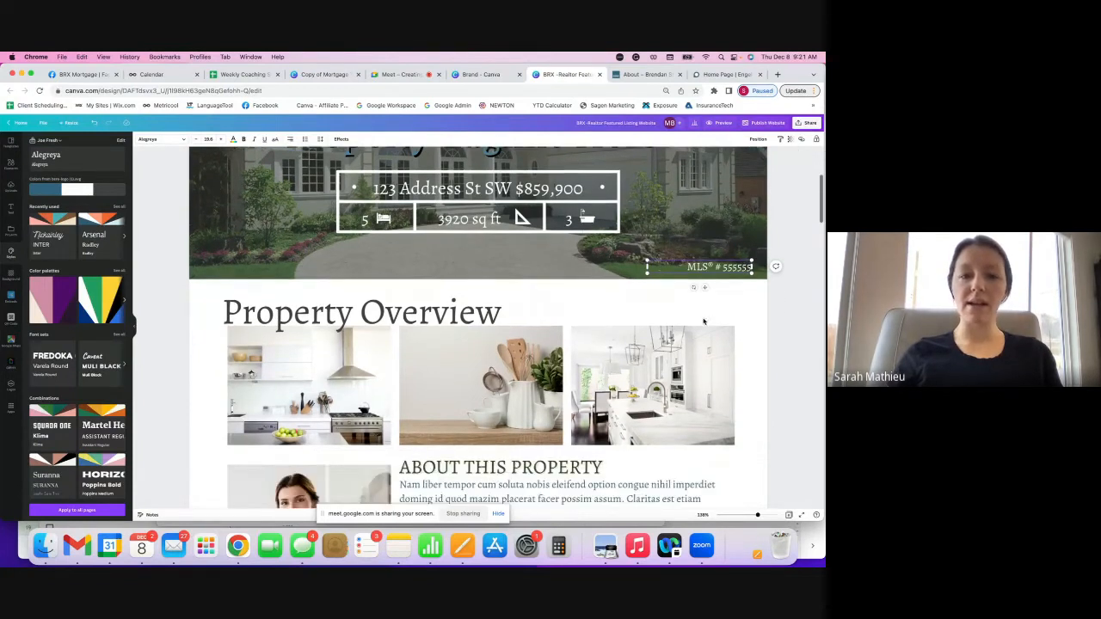
scroll(702, 321, "down", 8)
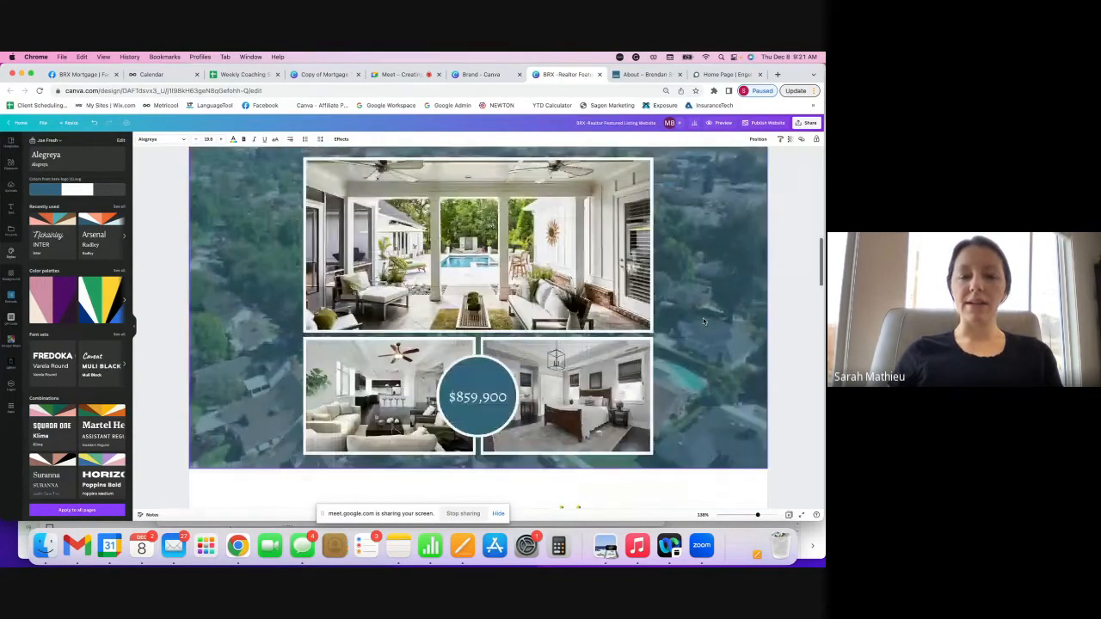
scroll(703, 321, "down", 2)
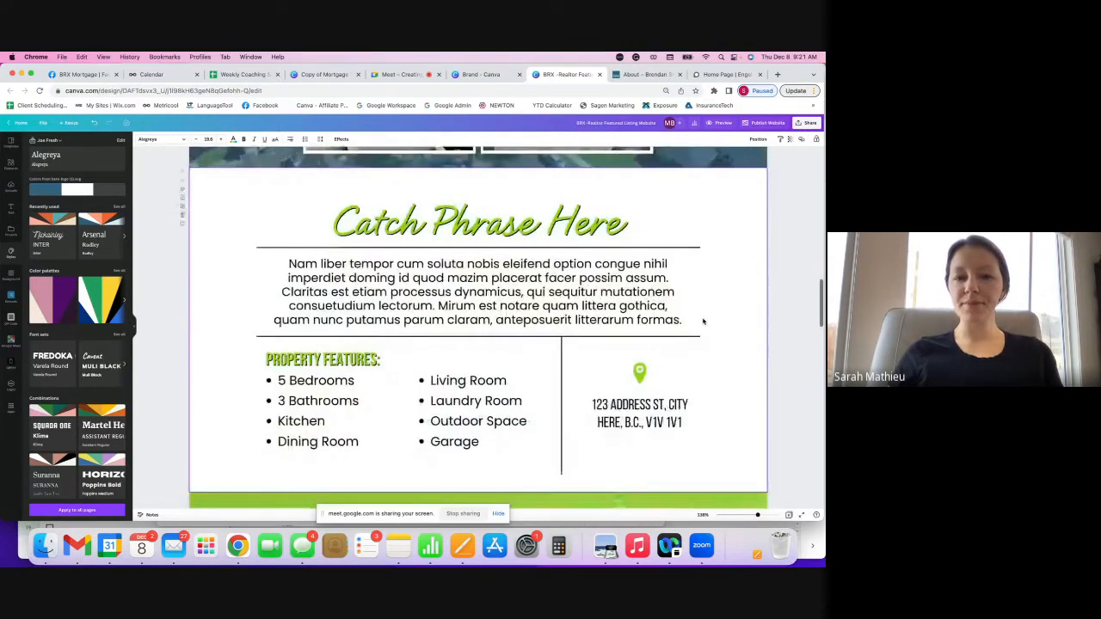
left_click(636, 372)
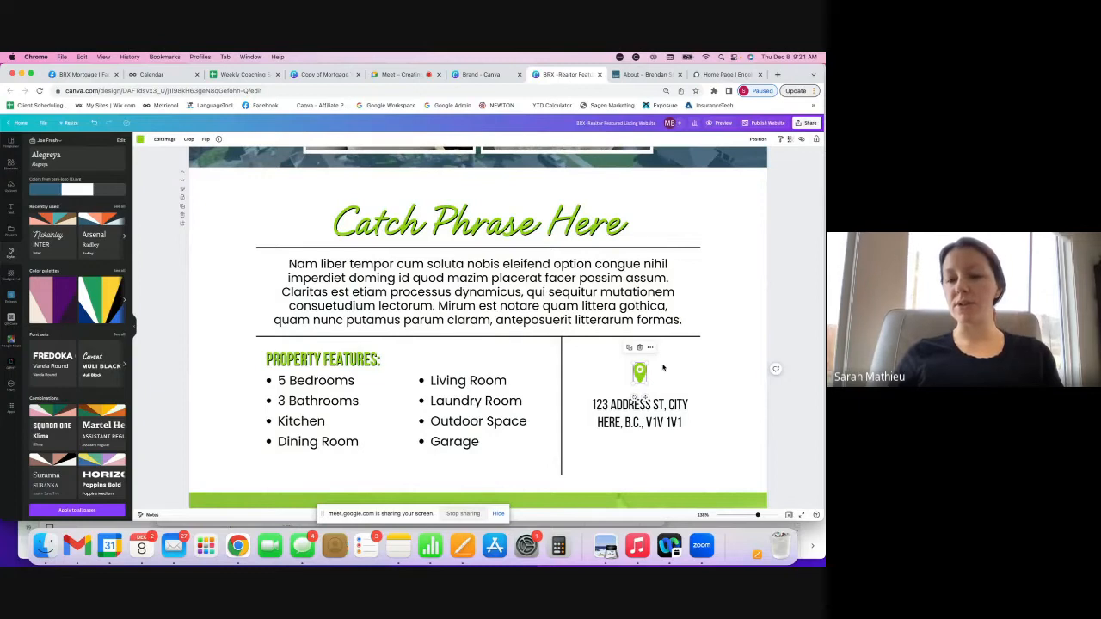
scroll(655, 375, "down", 1)
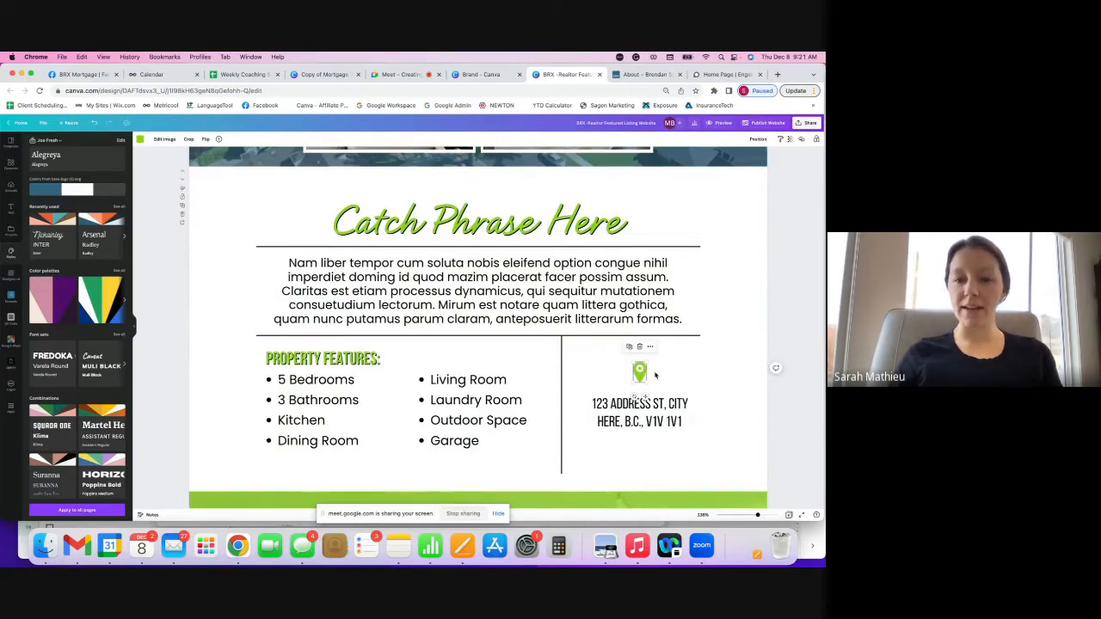
scroll(656, 374, "down", 5)
scroll(656, 375, "down", 3)
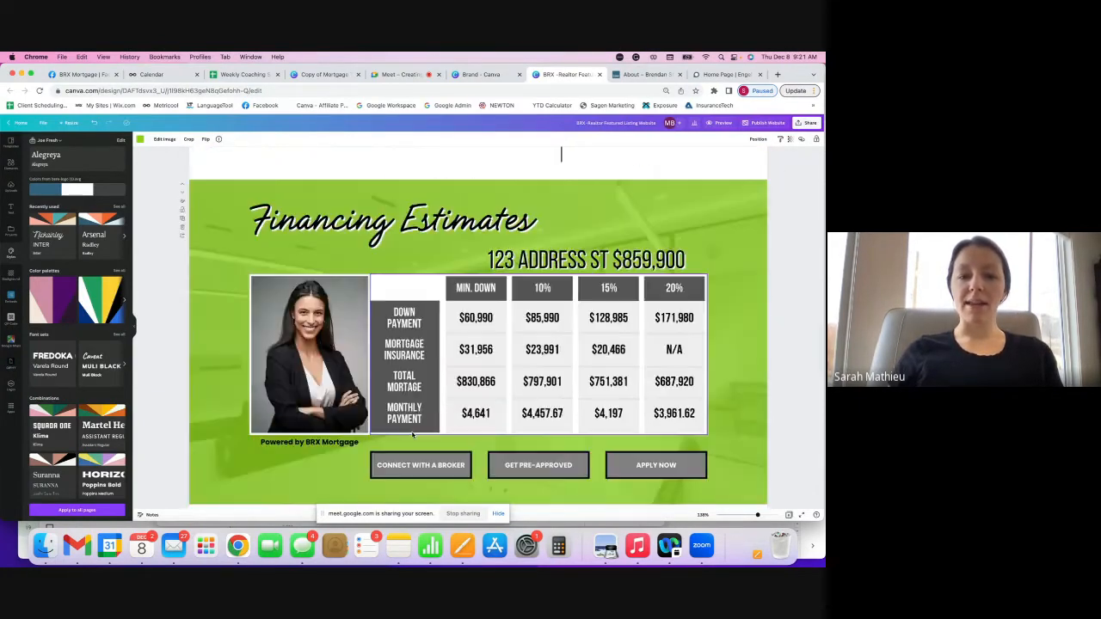
- Delete the existing web link on the 'Powered by BRX Mortgage' credit below the $859,900 payment table
scroll(413, 434, "down", 1)
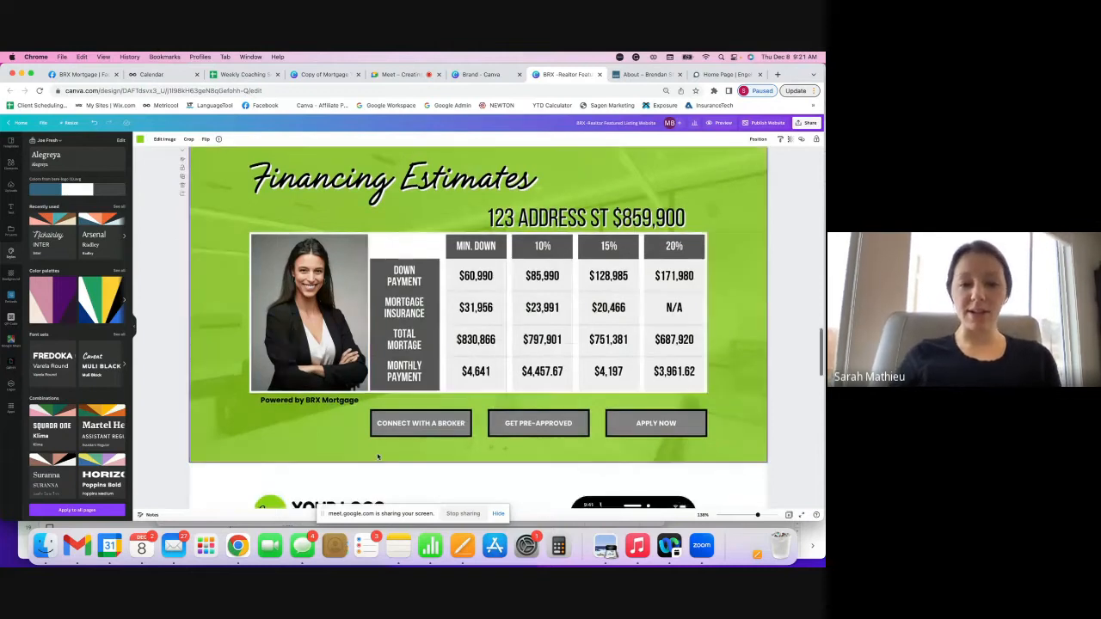
left_click(326, 401)
left_click(327, 402)
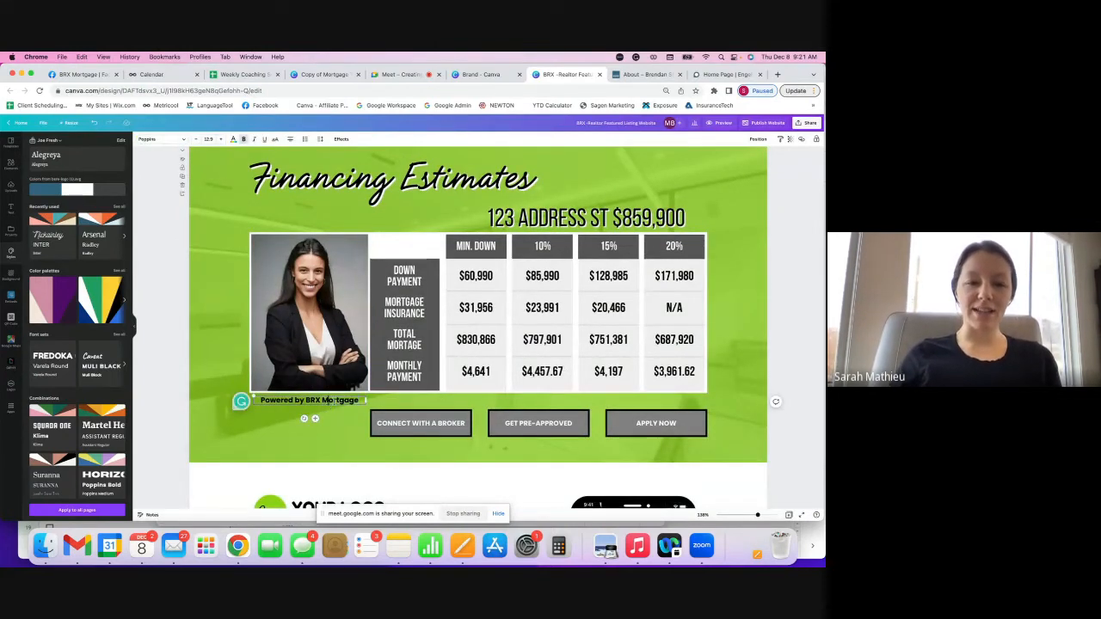
left_click_drag(361, 401, 304, 401)
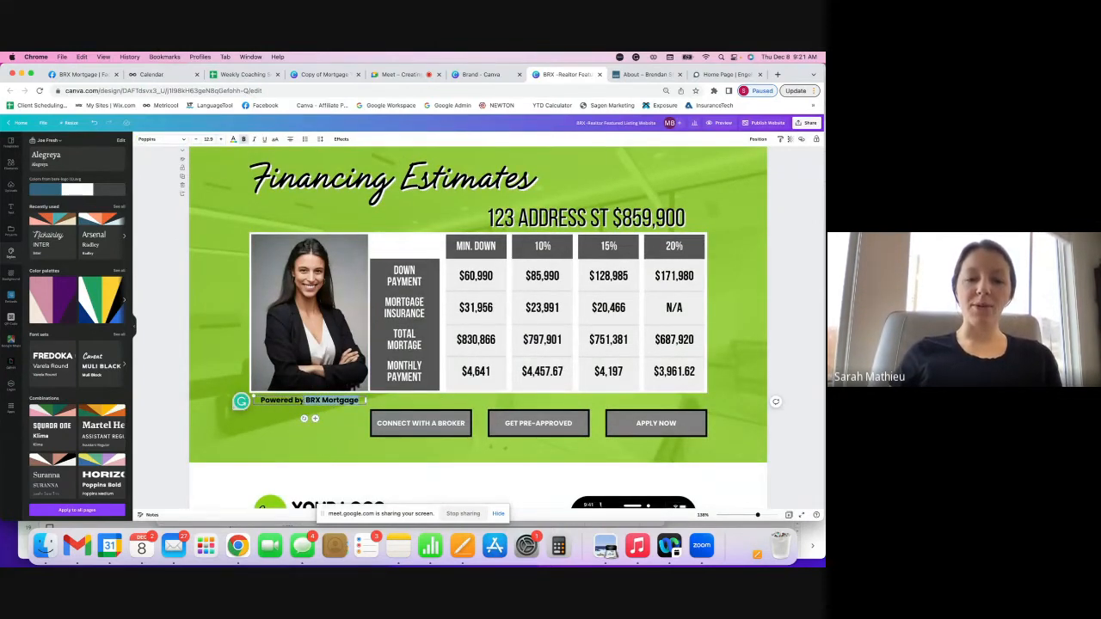
left_click(341, 406)
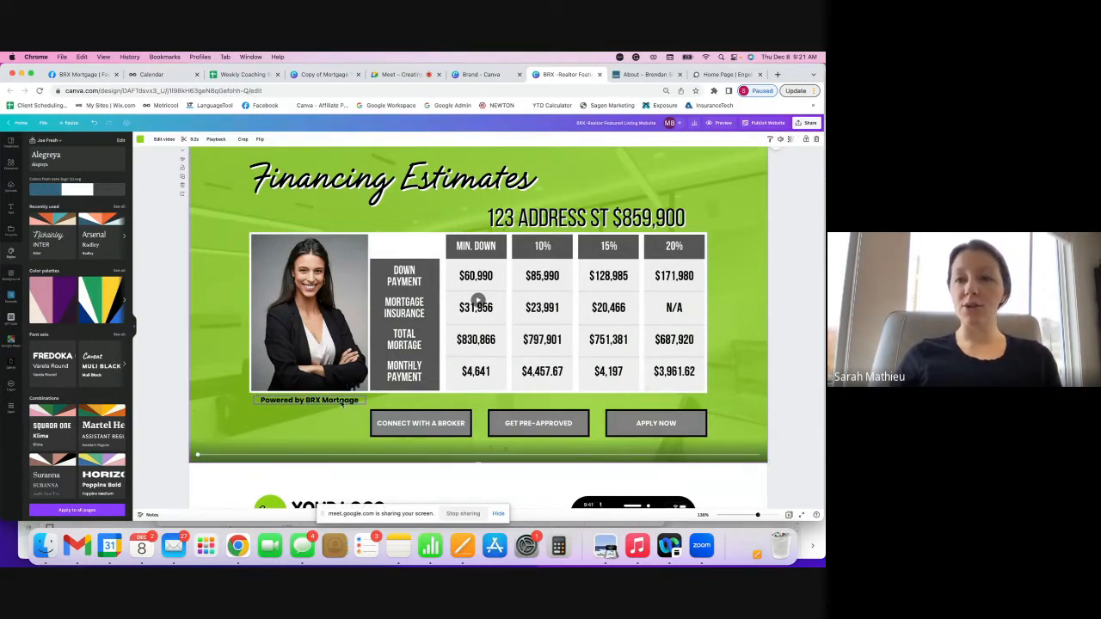
left_click(341, 403)
left_click(802, 139)
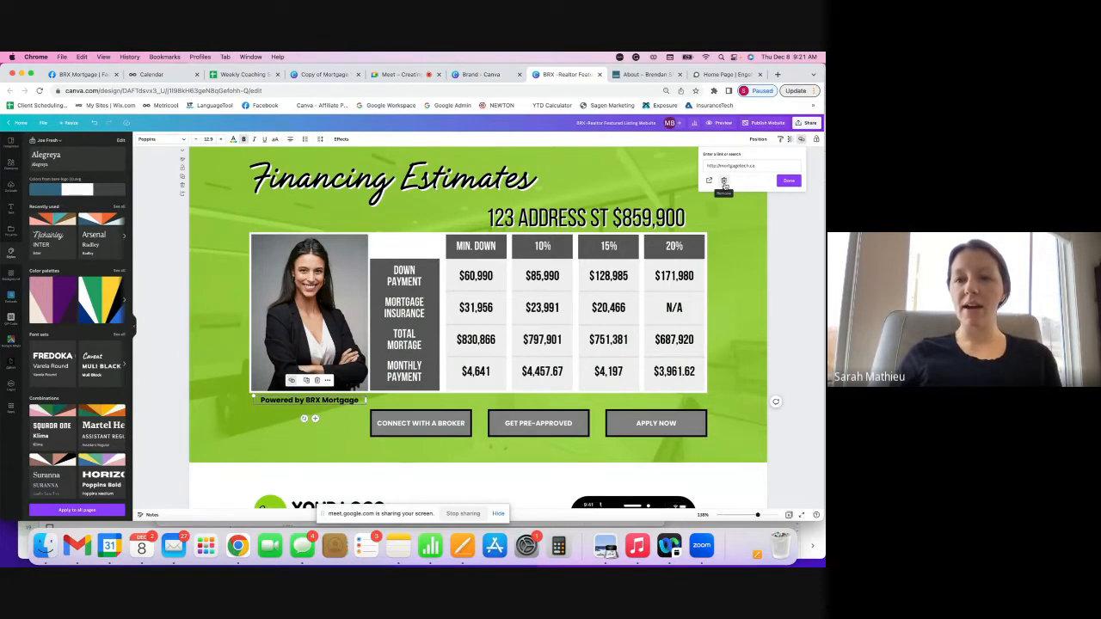
left_click(724, 184)
left_click(783, 366)
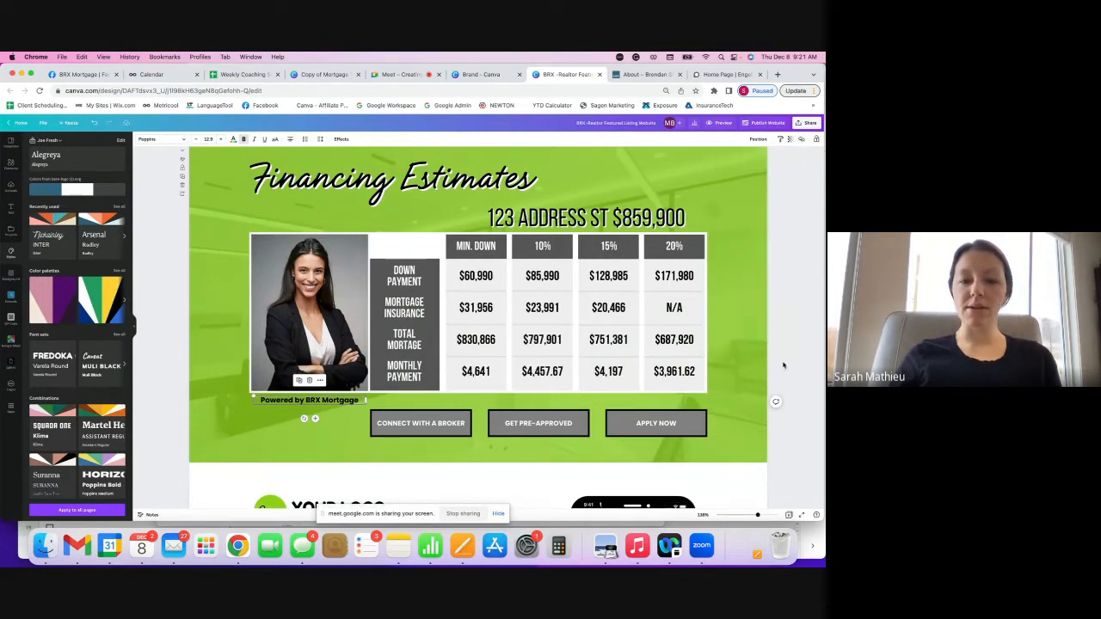
left_click(447, 427)
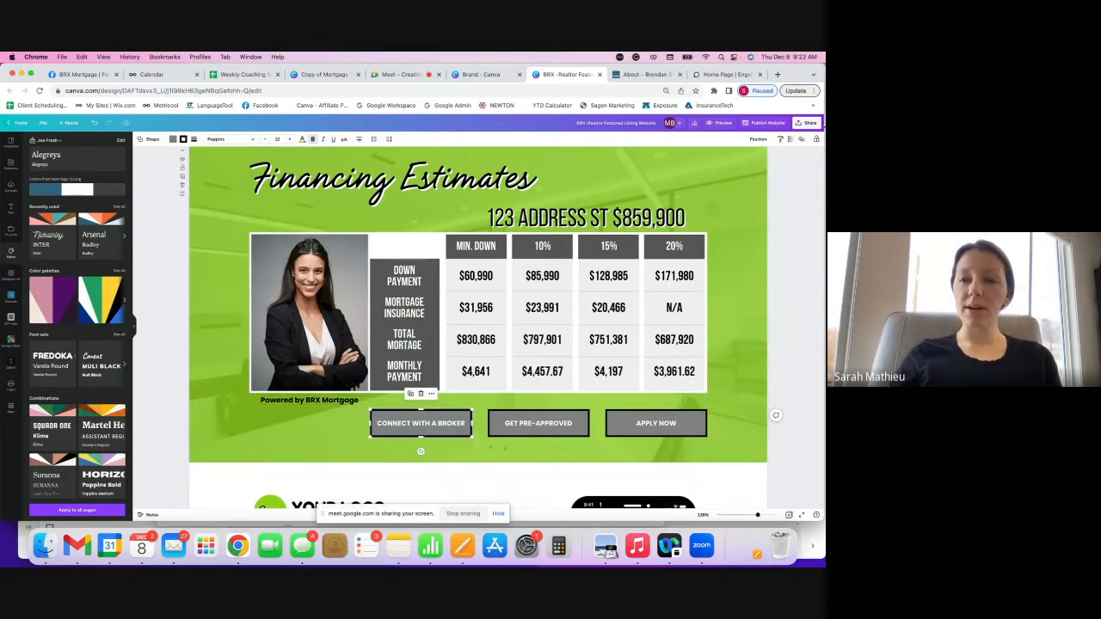
left_click(800, 138)
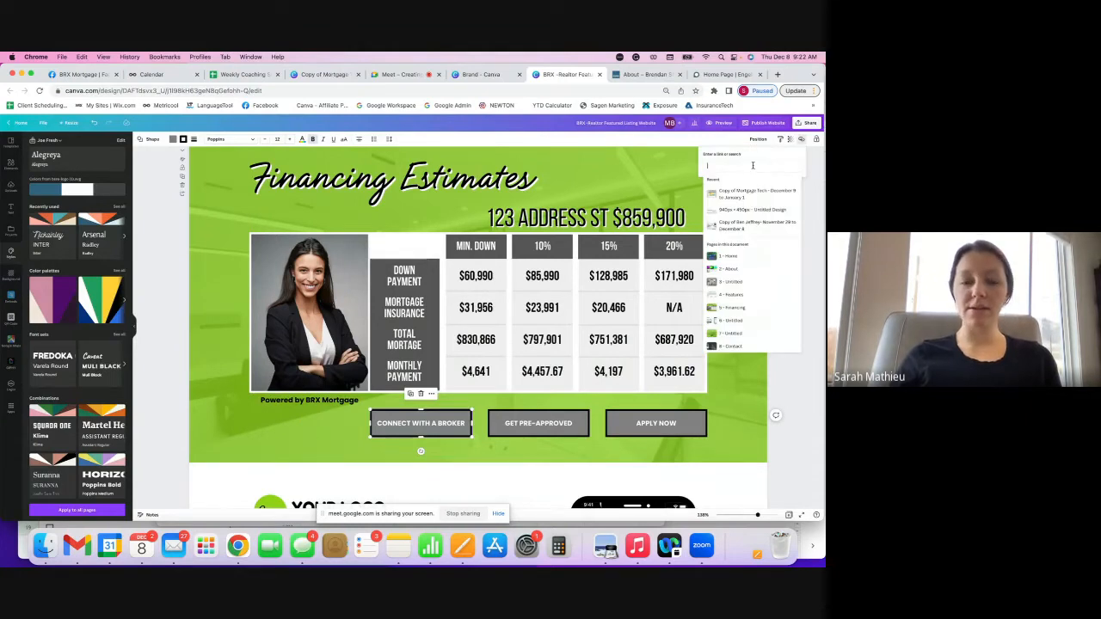
key("Escape")
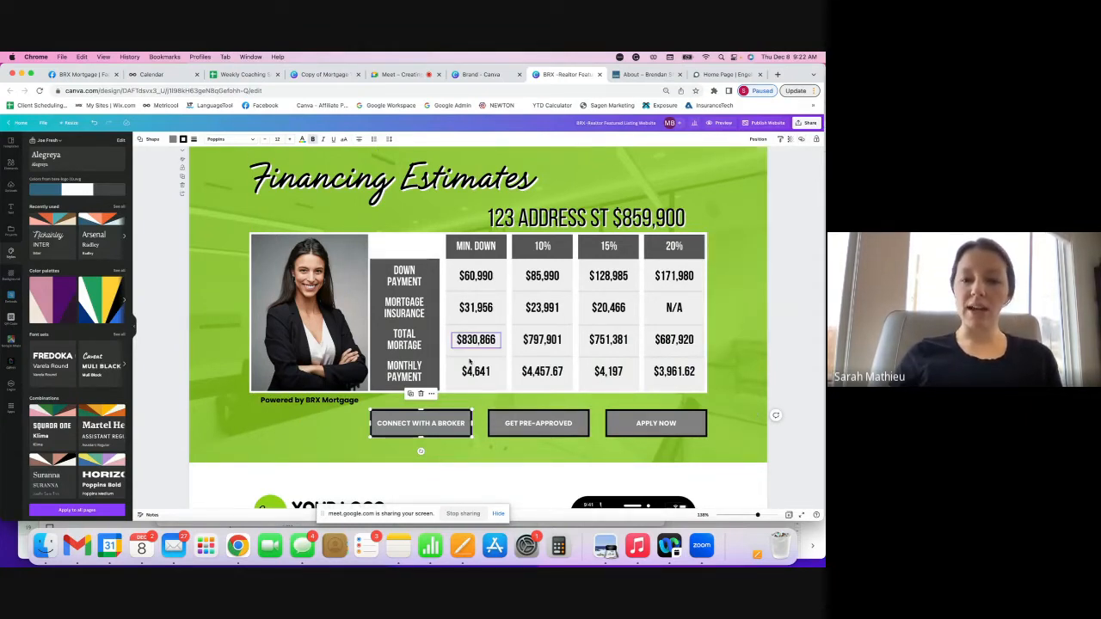
left_click(541, 424)
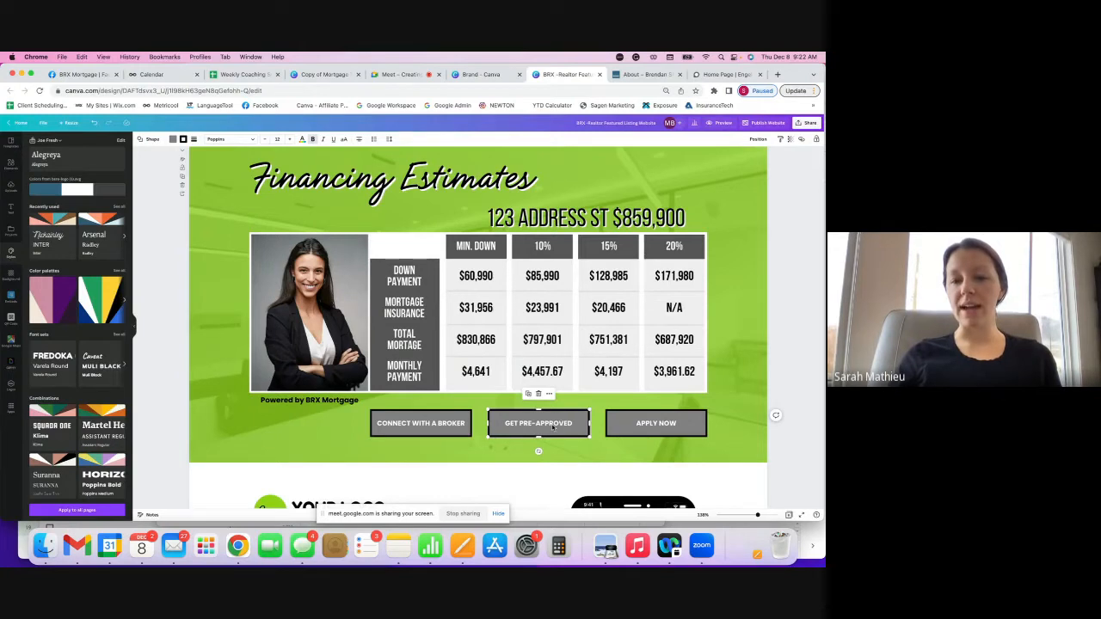
left_click(658, 423)
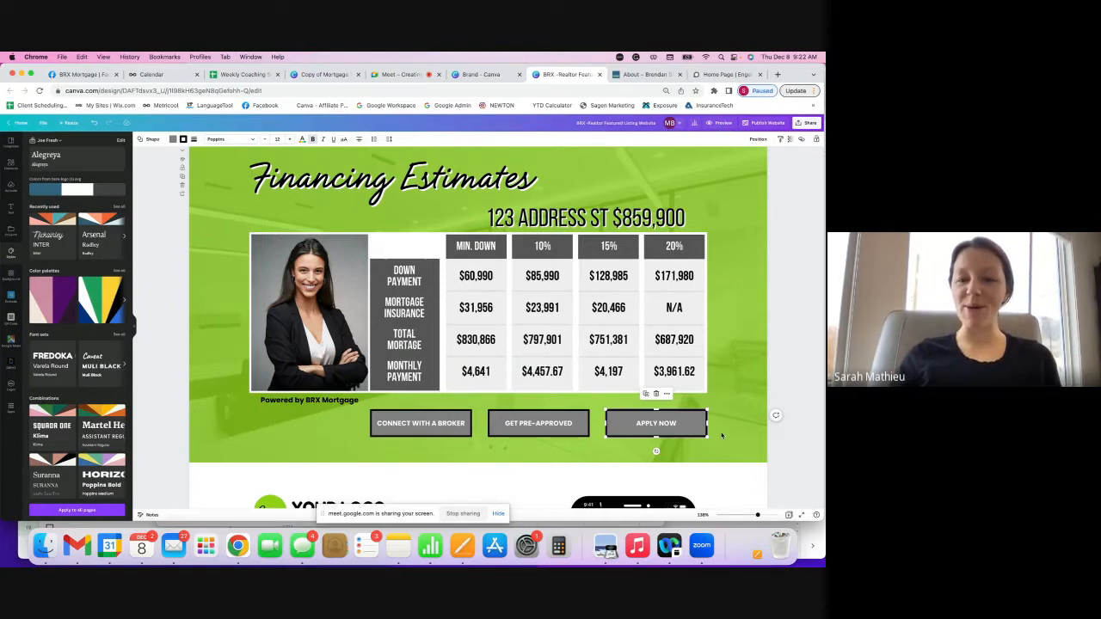
scroll(722, 436, "down", 2)
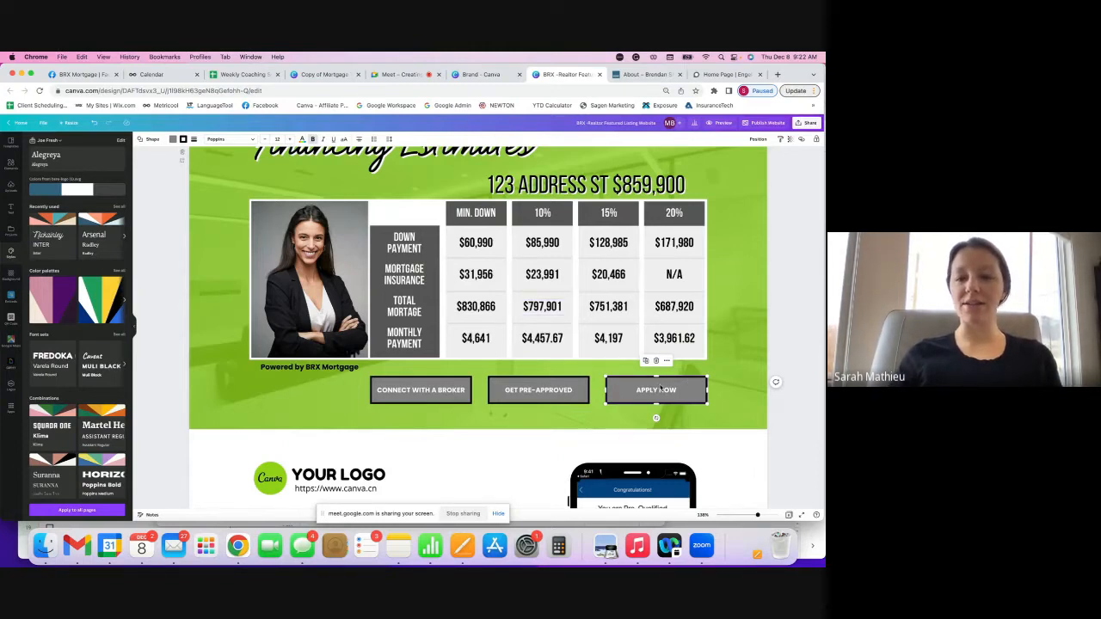
scroll(631, 409, "down", 1)
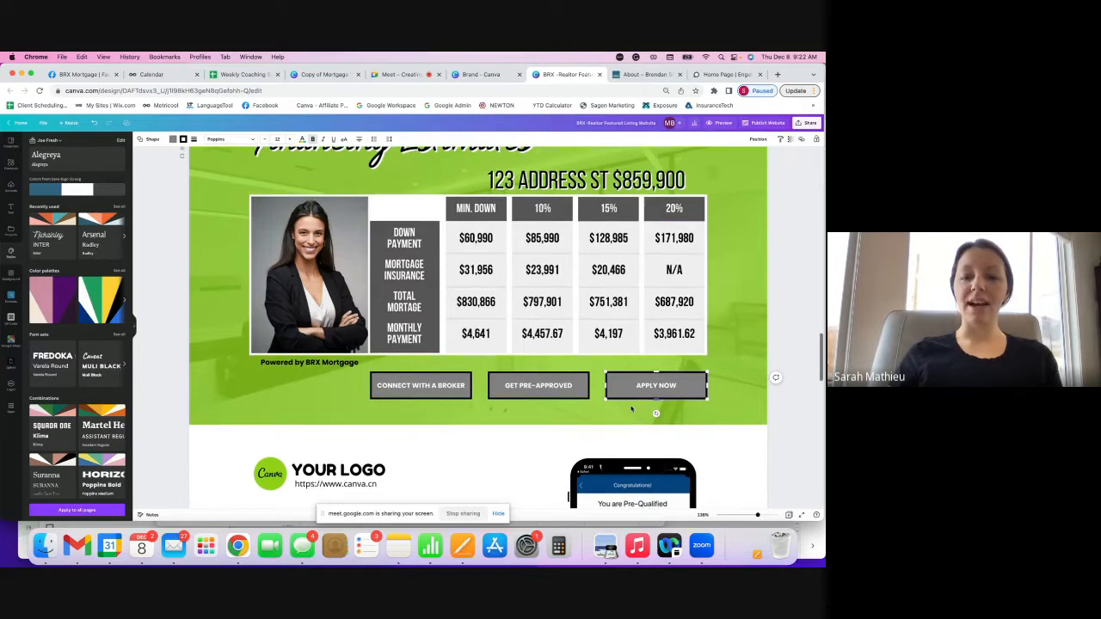
scroll(631, 409, "down", 5)
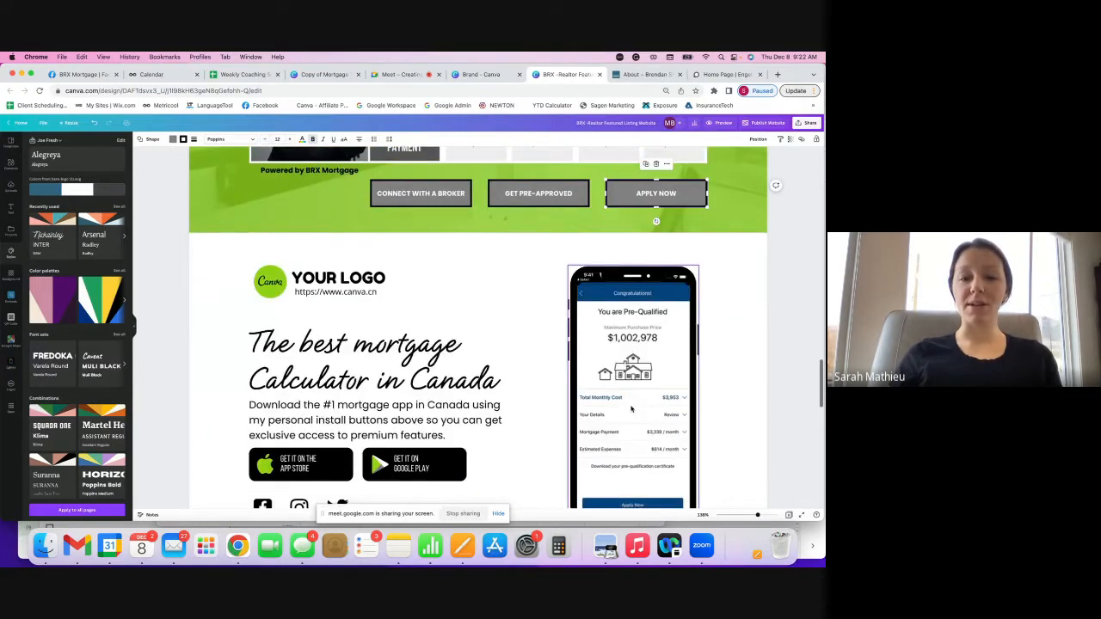
scroll(631, 409, "down", 1)
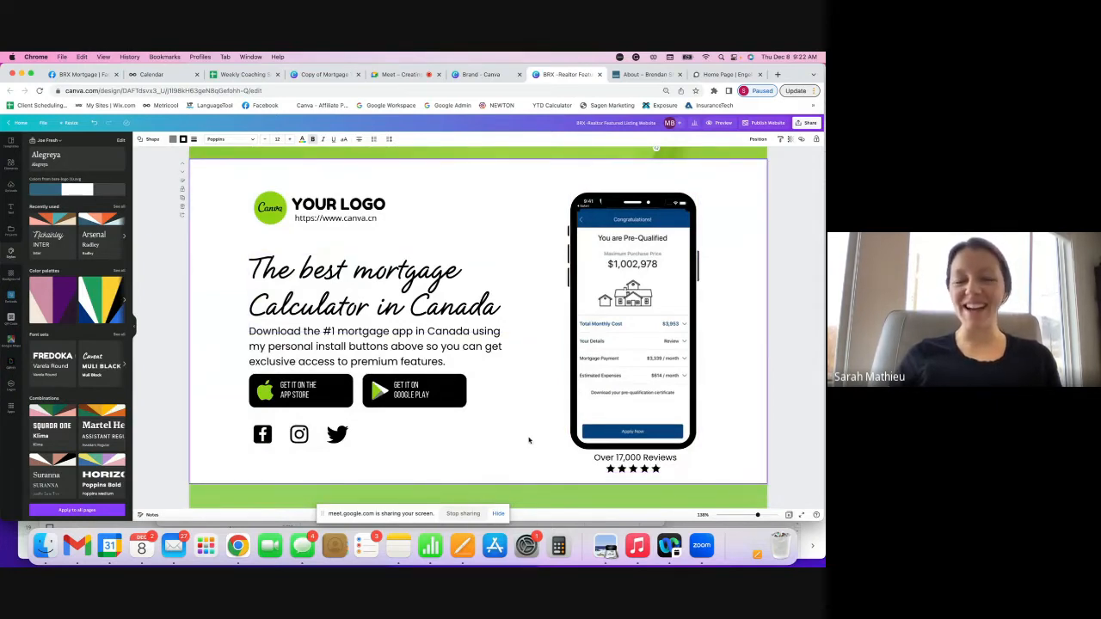
scroll(566, 413, "down", 1)
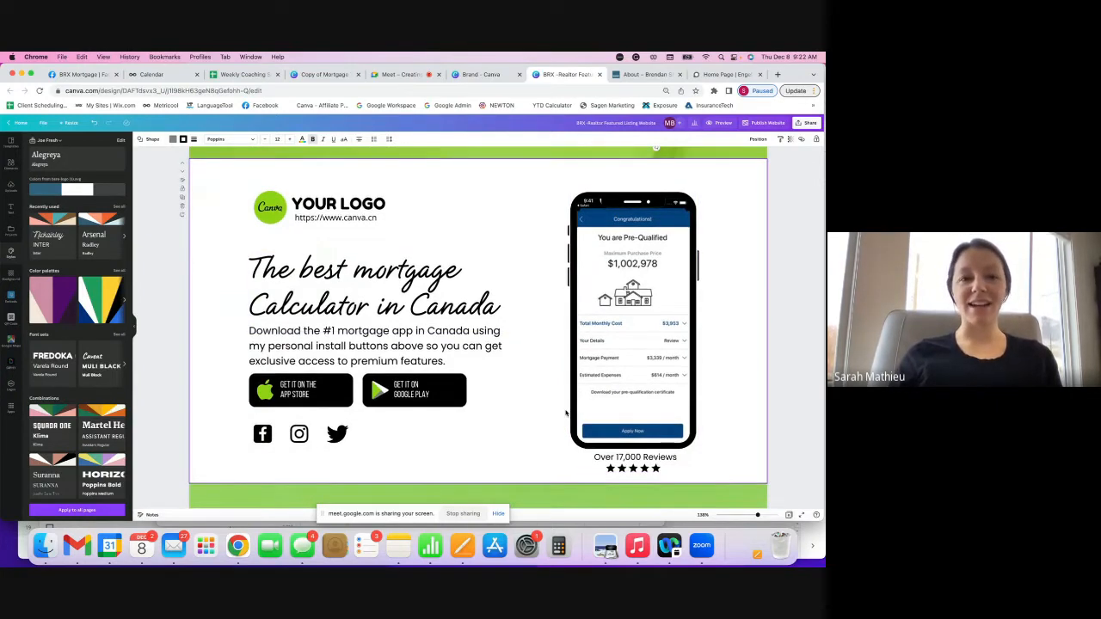
scroll(566, 412, "down", 2)
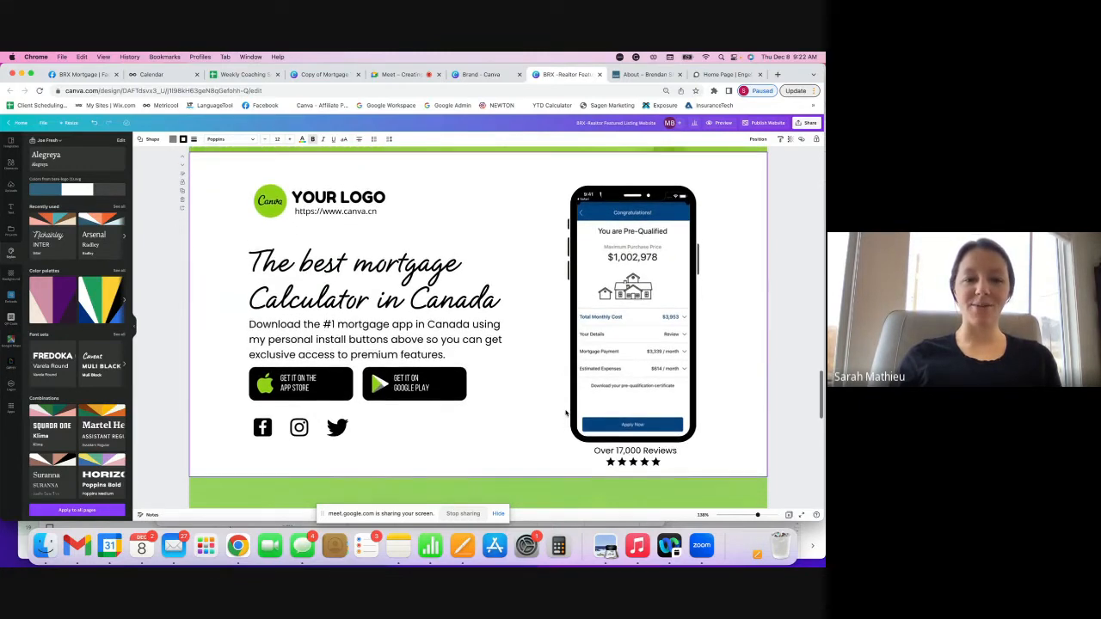
left_click(730, 174)
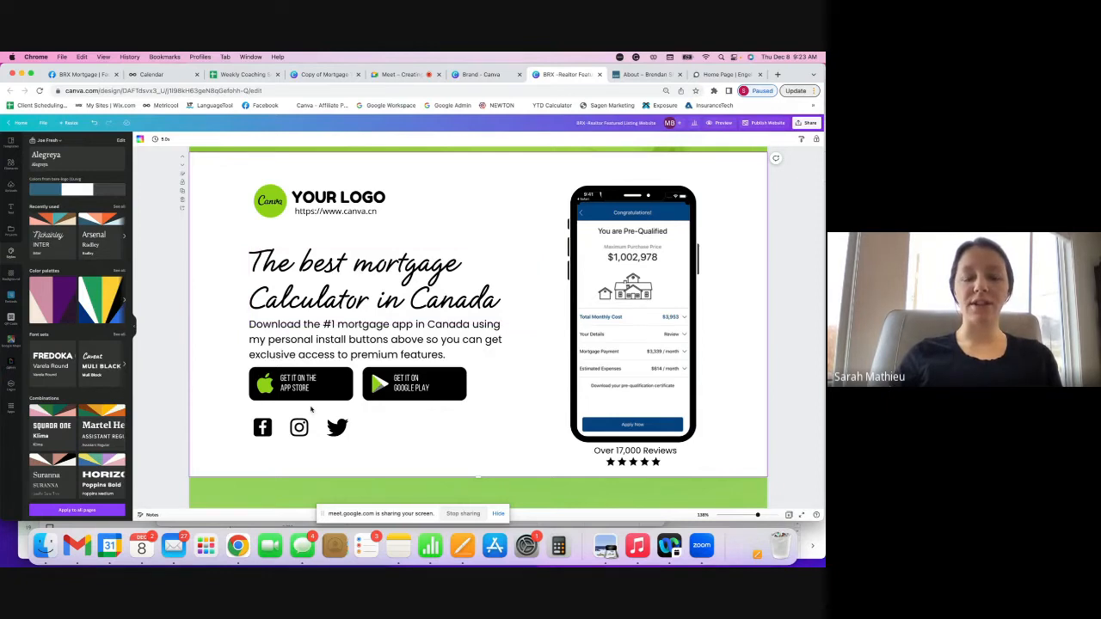
scroll(382, 438, "down", 3)
- Check the BOOK A TOUR button, the YOUR NAME | REALTOR® heading, city background and Twitter icon
scroll(383, 439, "down", 1)
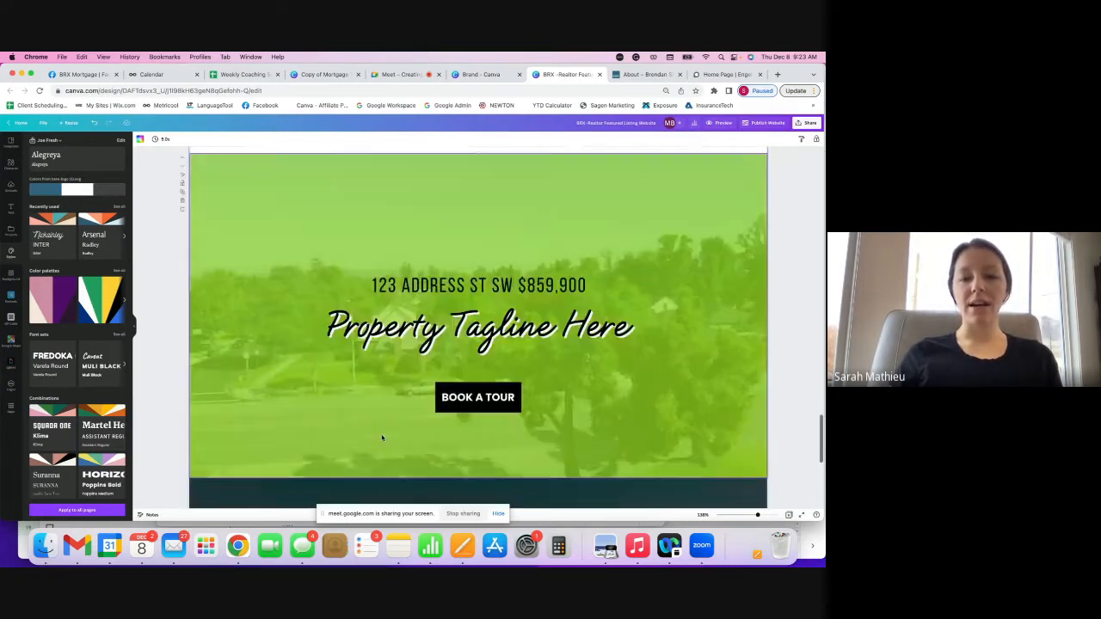
scroll(382, 439, "down", 1)
left_click(459, 368)
scroll(482, 379, "down", 3)
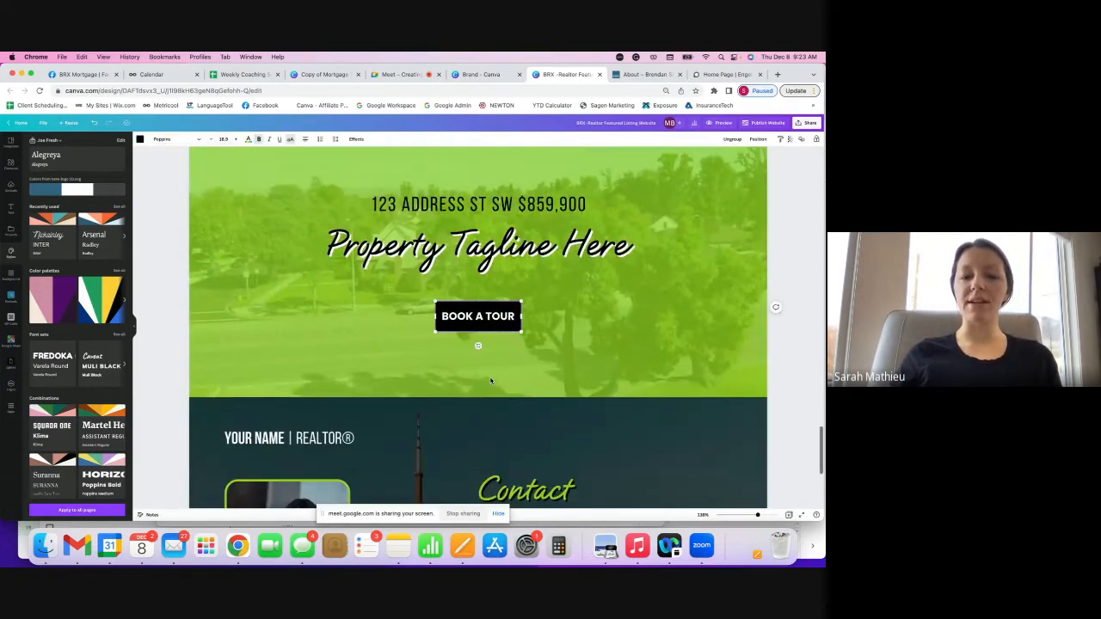
scroll(490, 381, "down", 3)
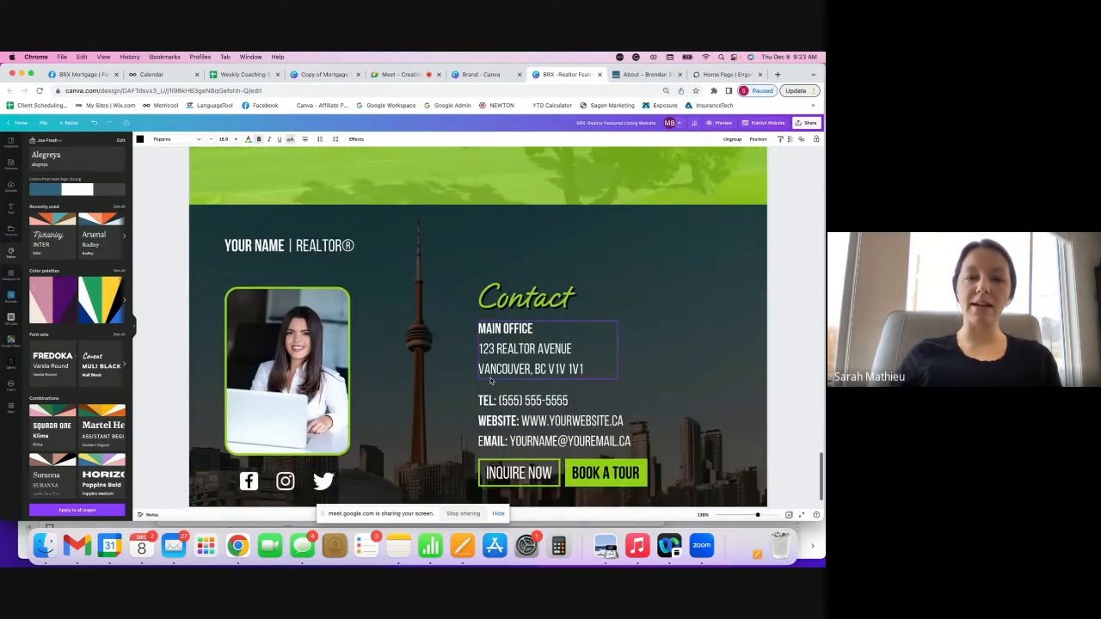
left_click(316, 241)
left_click(301, 460)
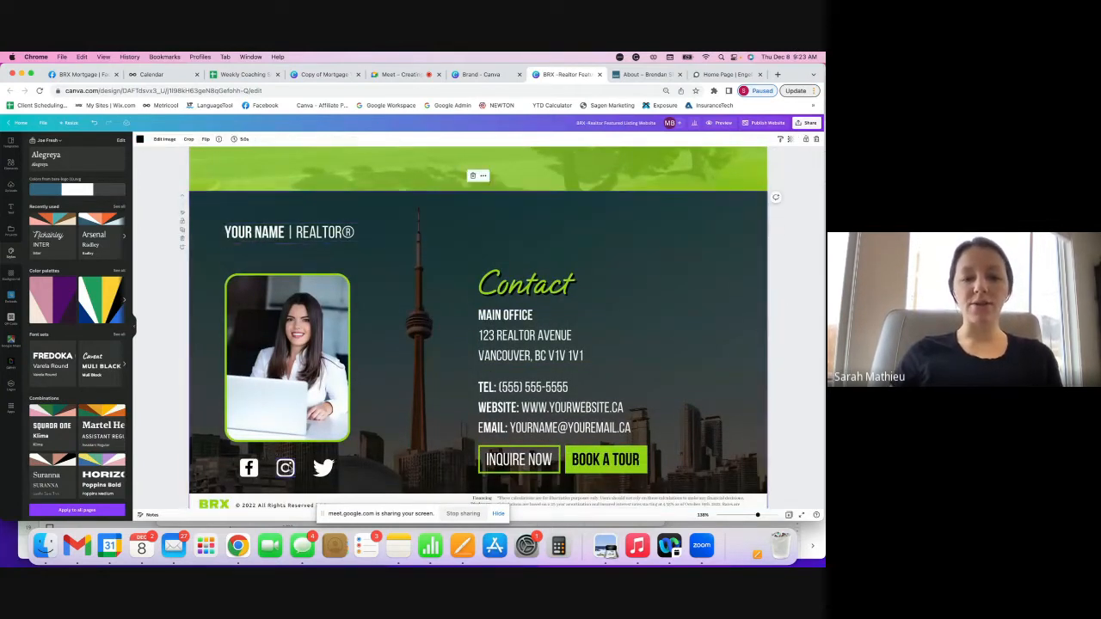
left_click(323, 469)
- Check the footer's locked BRX logo, copyright and disclosure text, then open a blank browser tab
scroll(217, 470, "down", 1)
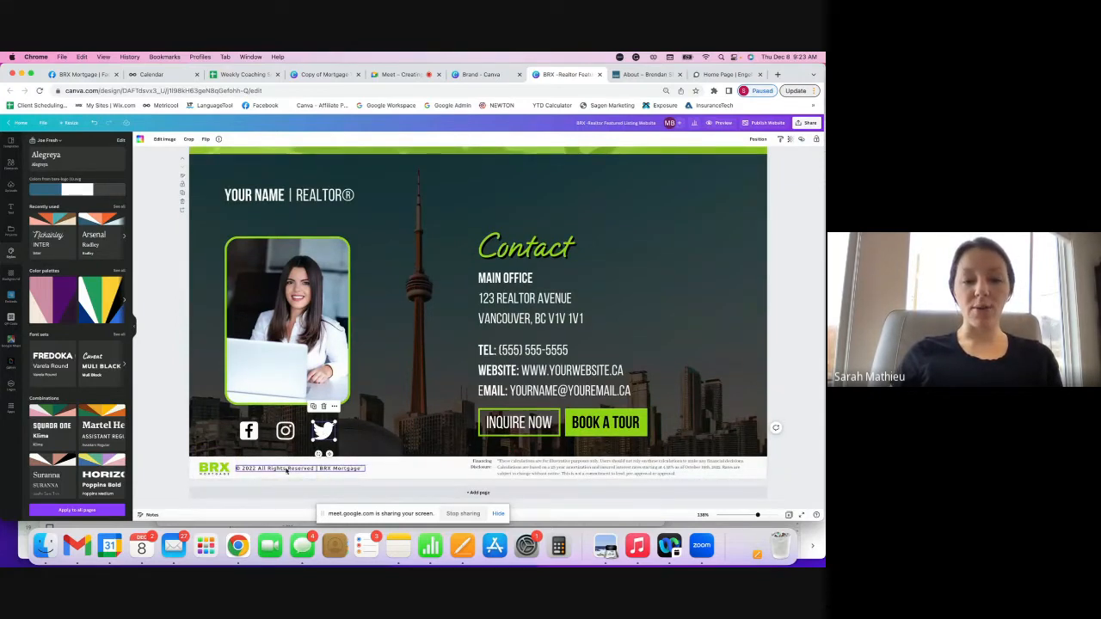
left_click(220, 472)
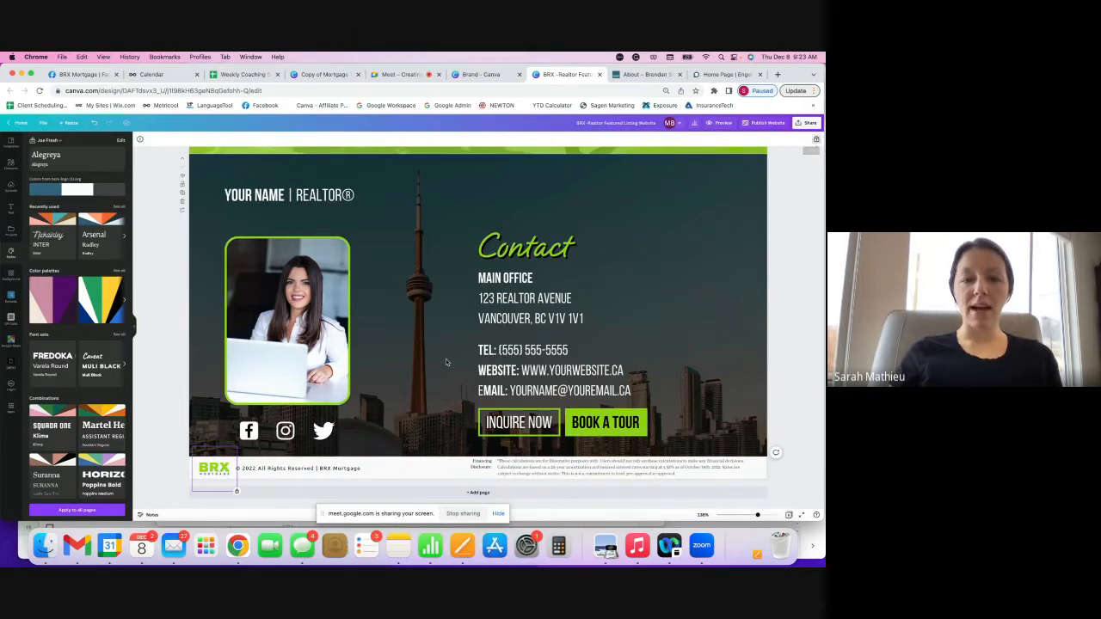
left_click(260, 473)
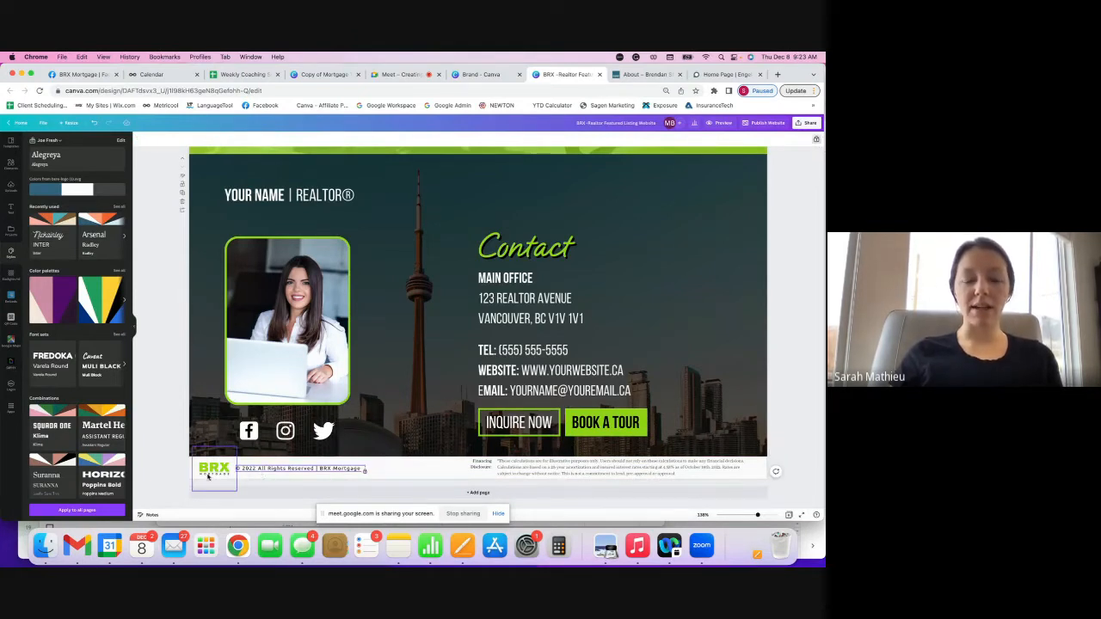
left_click(499, 473)
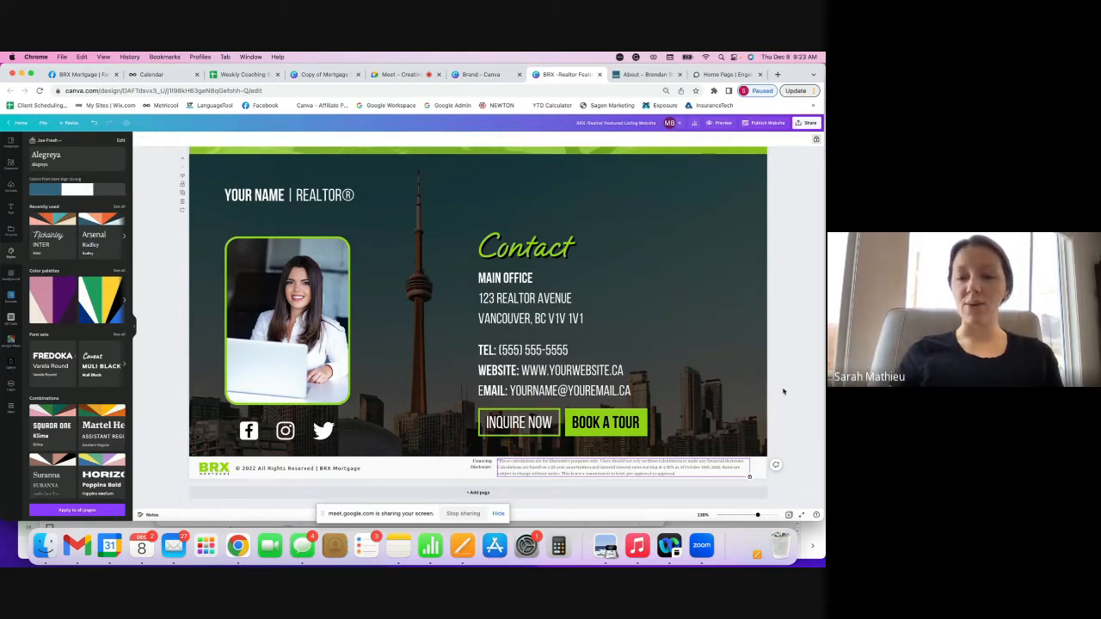
scroll(782, 393, "up", 3)
scroll(782, 392, "up", 15)
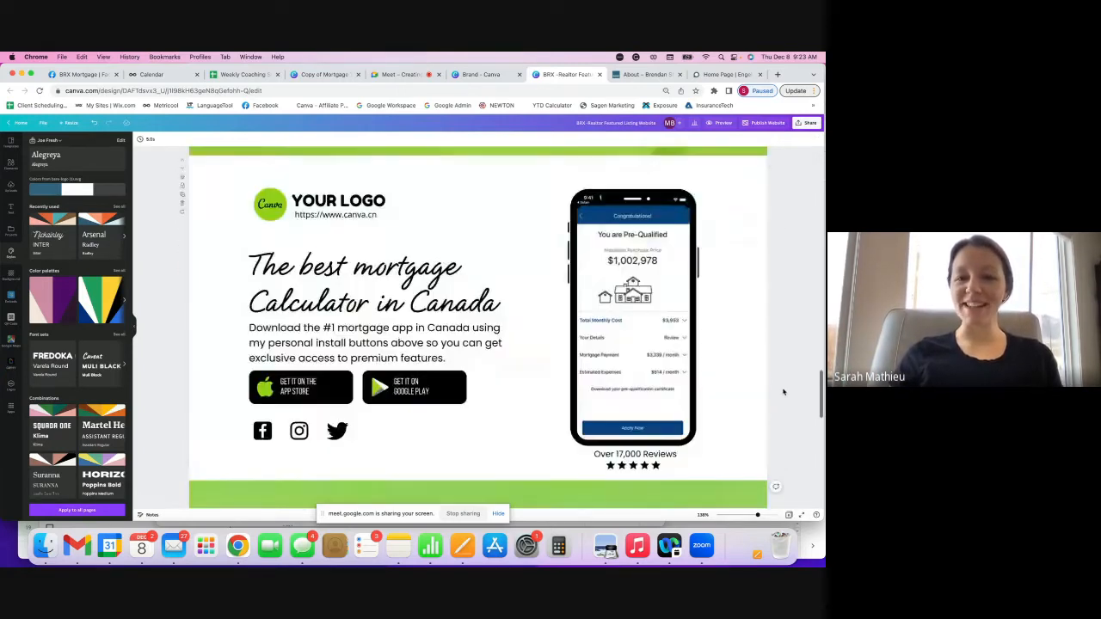
scroll(783, 392, "up", 15)
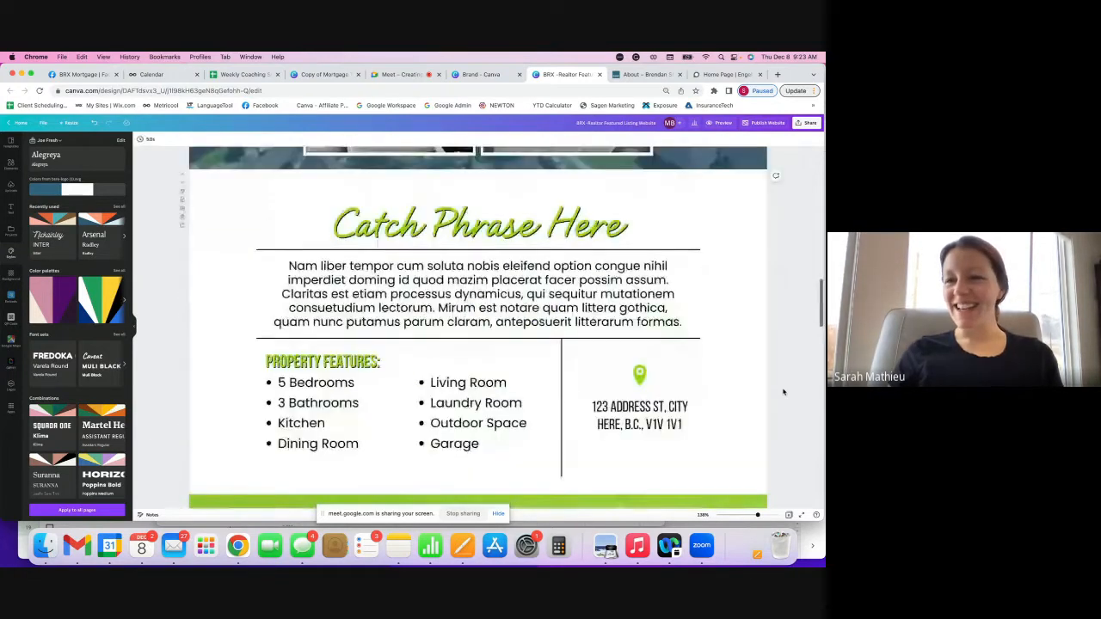
scroll(783, 392, "up", 5)
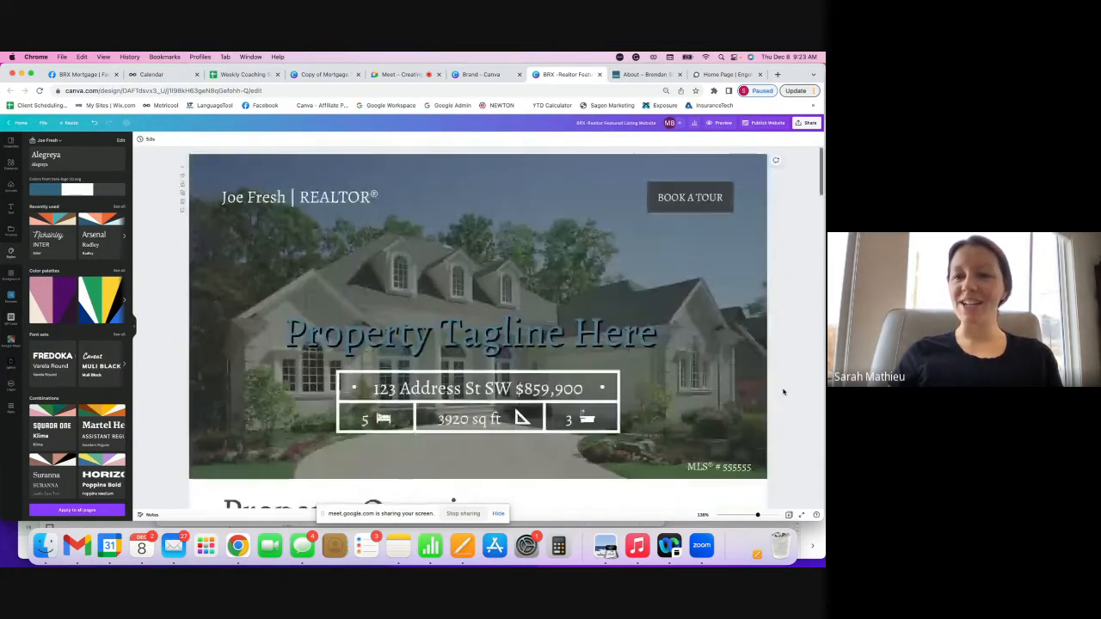
left_click(776, 75)
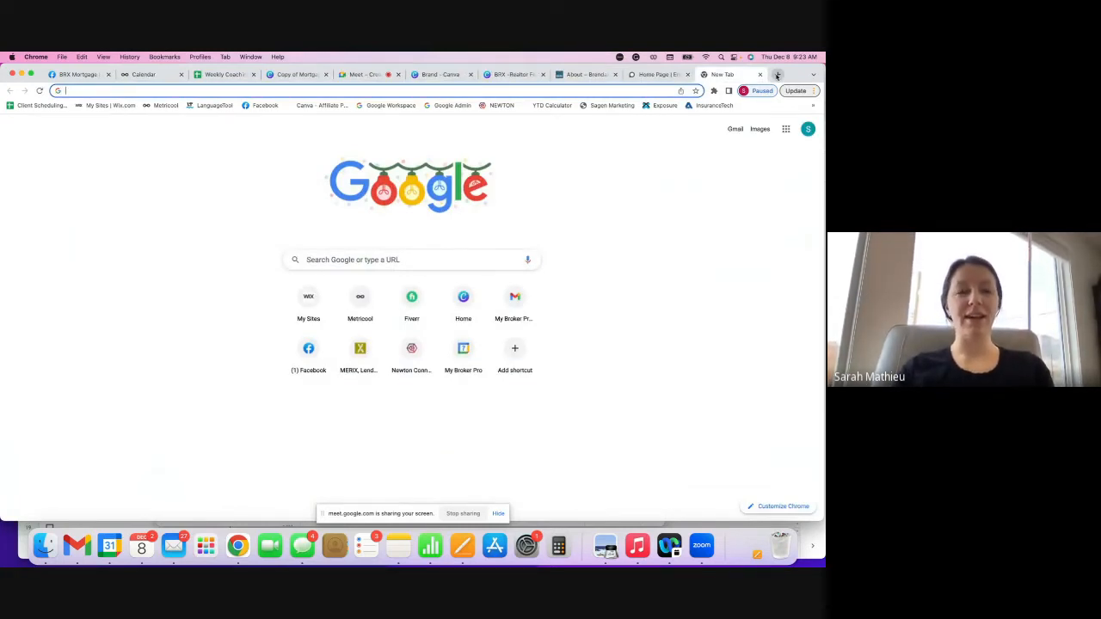
- Load the live listing site myrealtorpro.ca/169616 in the new tab
type("myrealtorpro.ca/169616")
key("Return")
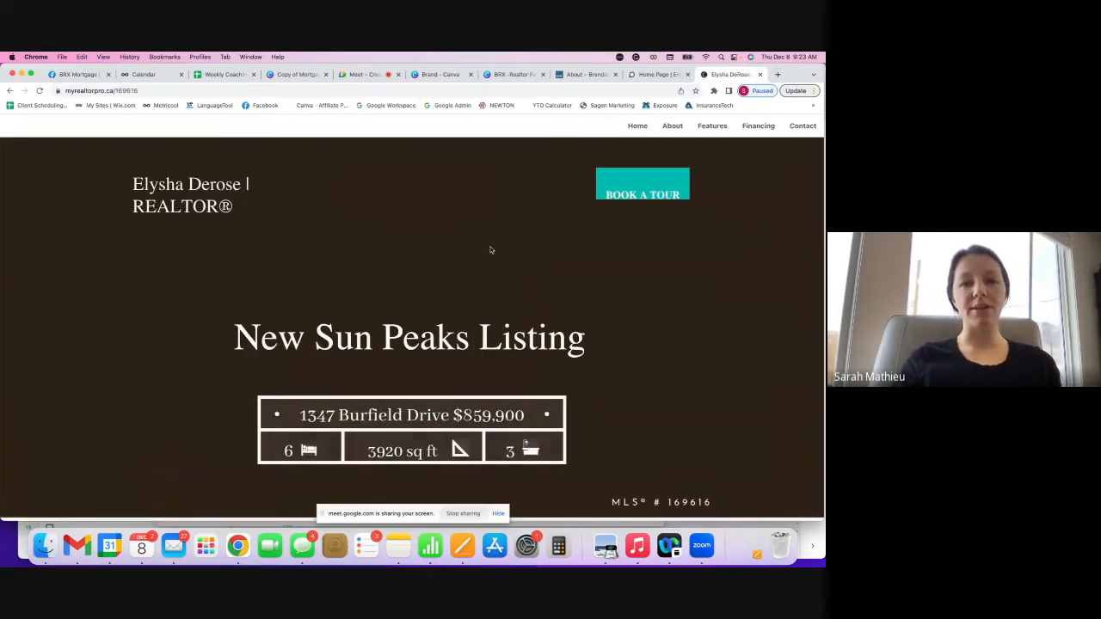
scroll(507, 236, "down", 1)
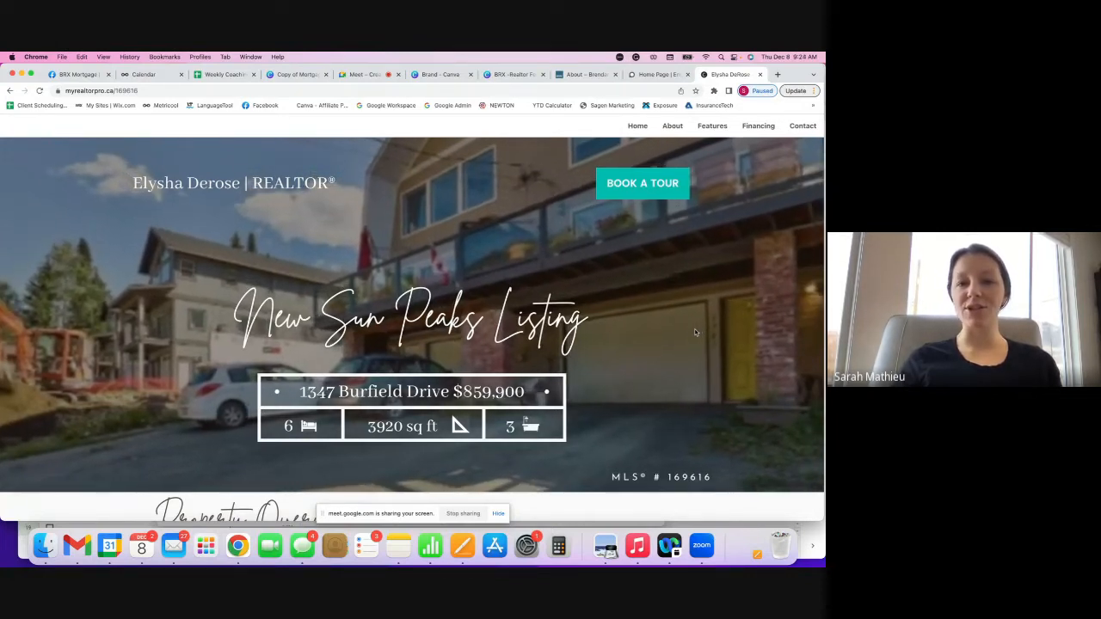
scroll(694, 329, "up", 2)
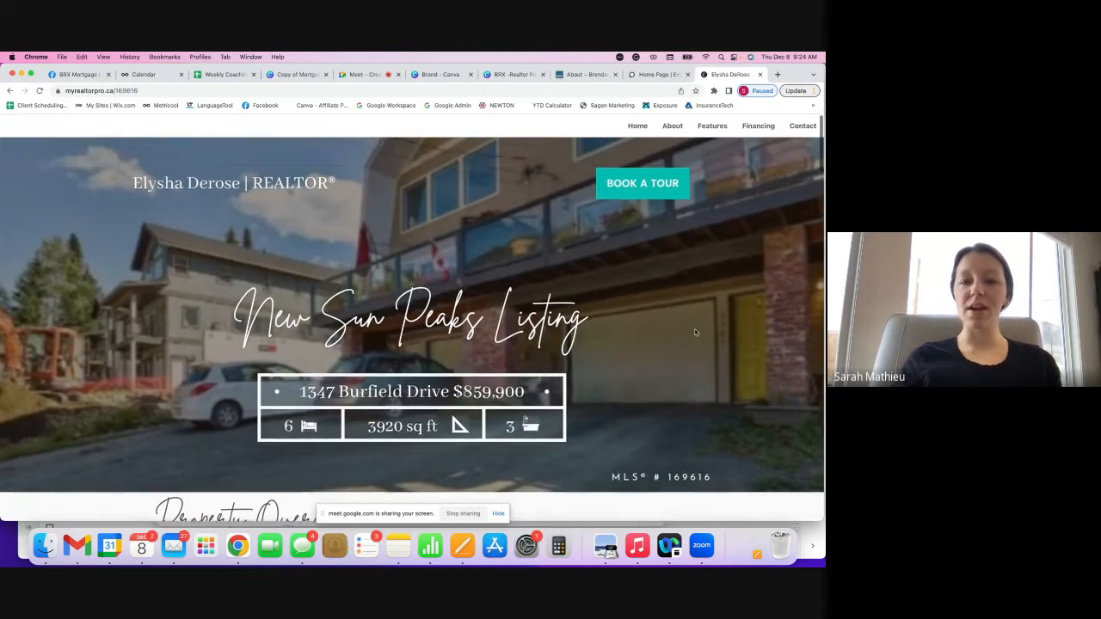
- Scroll the Sun Peaks listing down to its contact footer and back up to the $859,900 hero
scroll(686, 322, "down", 1)
scroll(686, 326, "down", 1)
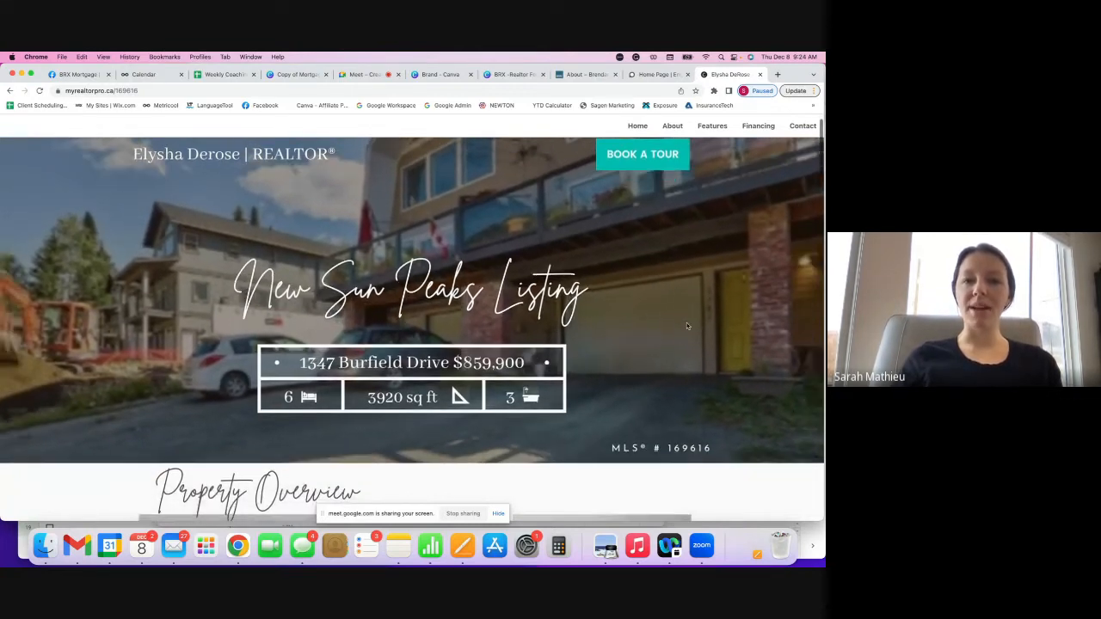
scroll(660, 256, "down", 5)
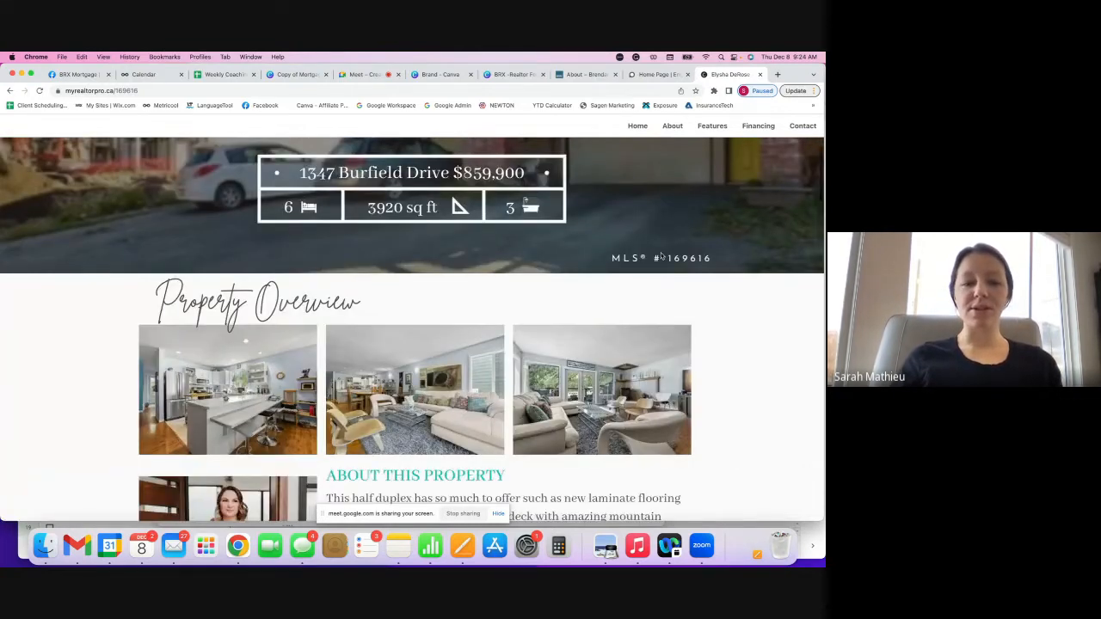
scroll(660, 256, "down", 4)
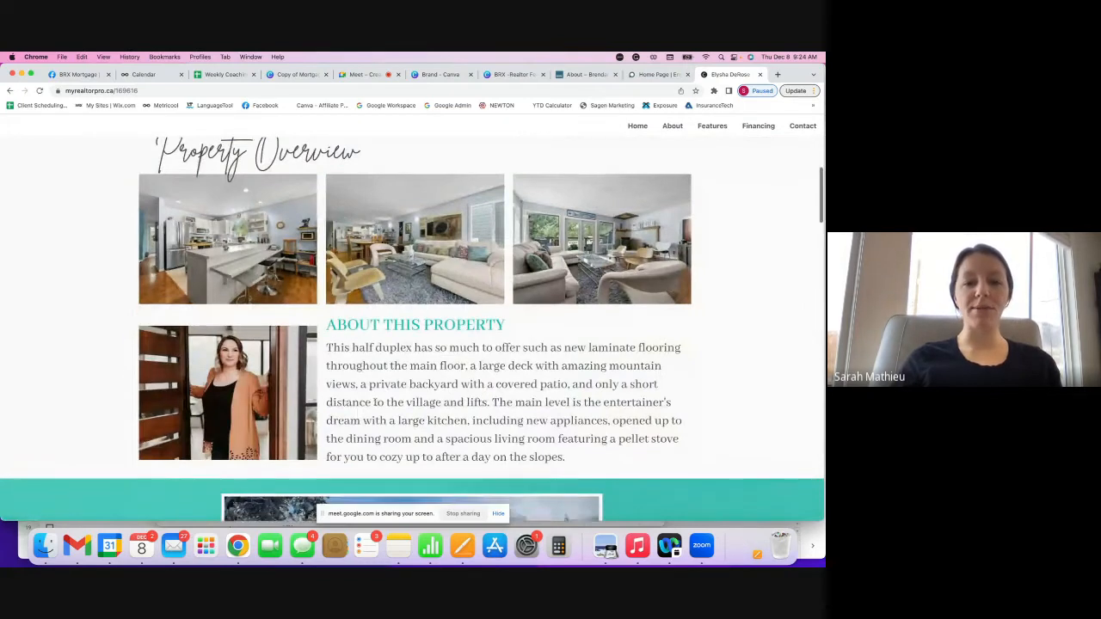
scroll(561, 287, "down", 10)
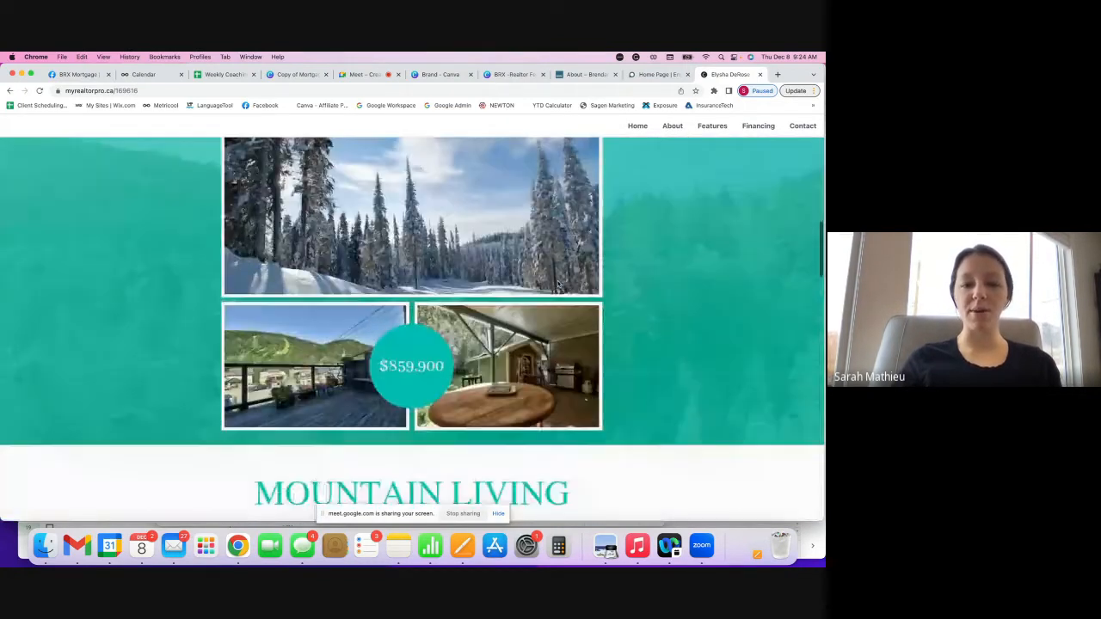
scroll(558, 285, "down", 20)
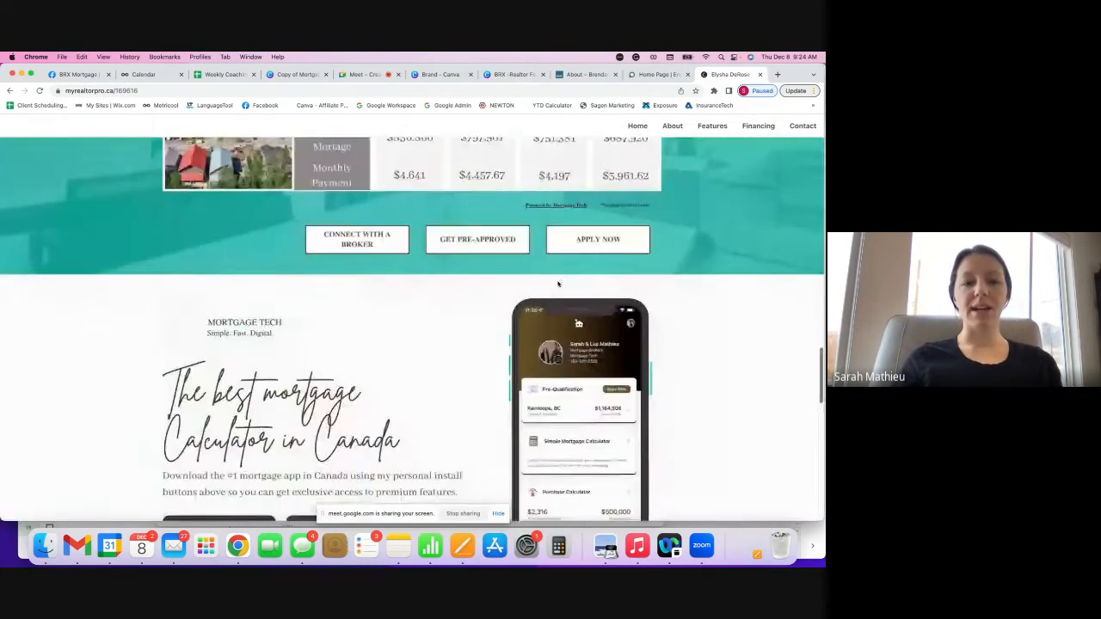
scroll(558, 284, "down", 1)
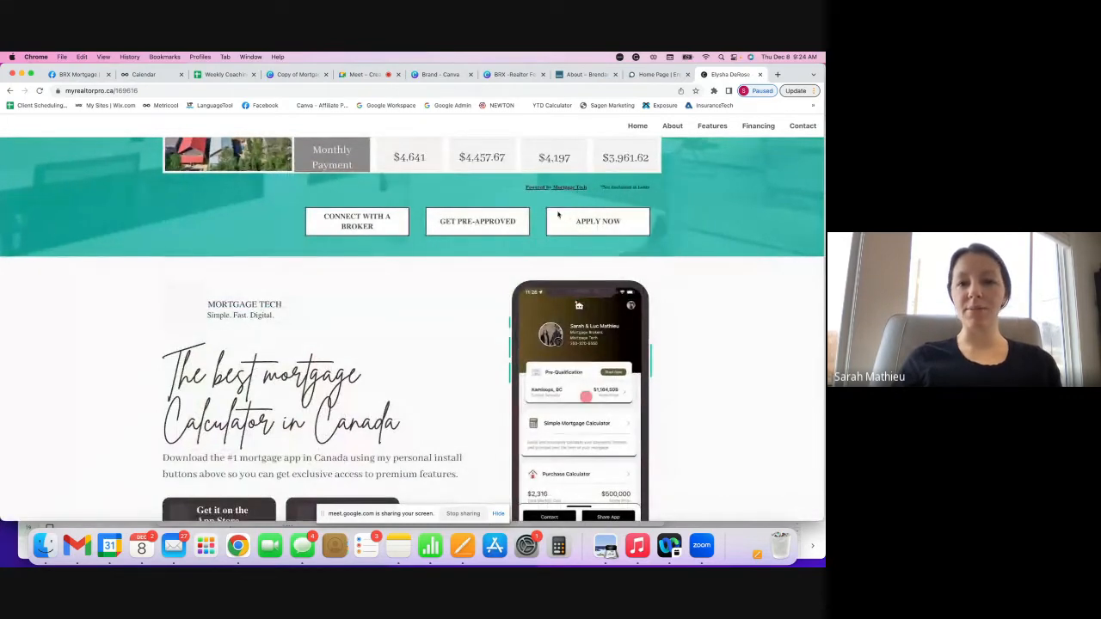
scroll(558, 215, "down", 4)
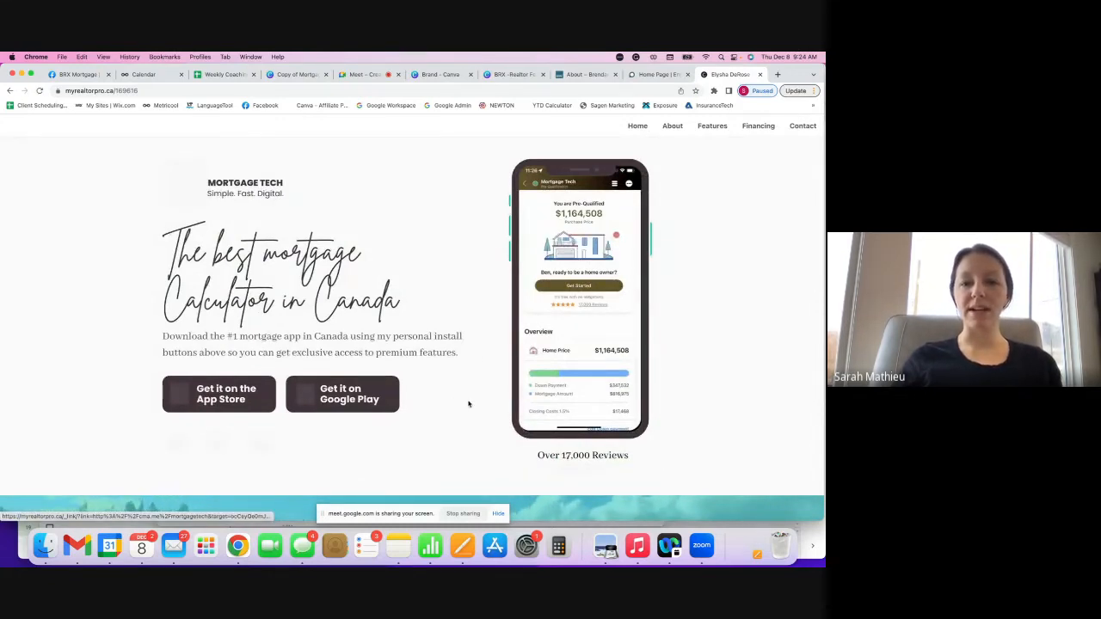
scroll(466, 403, "down", 3)
scroll(566, 325, "down", 10)
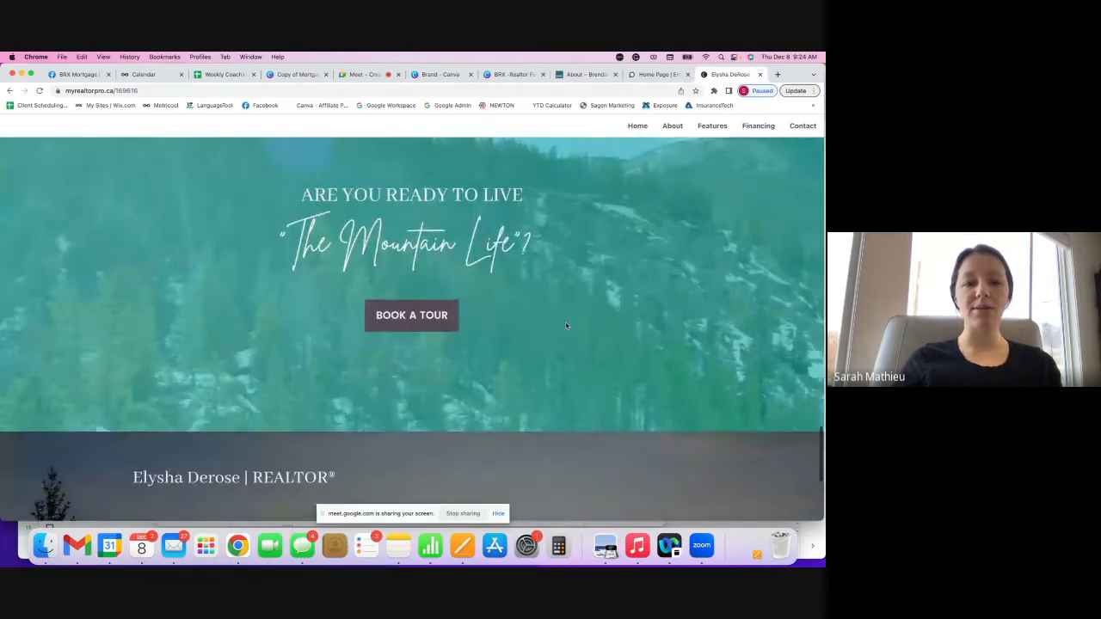
scroll(566, 325, "up", 15)
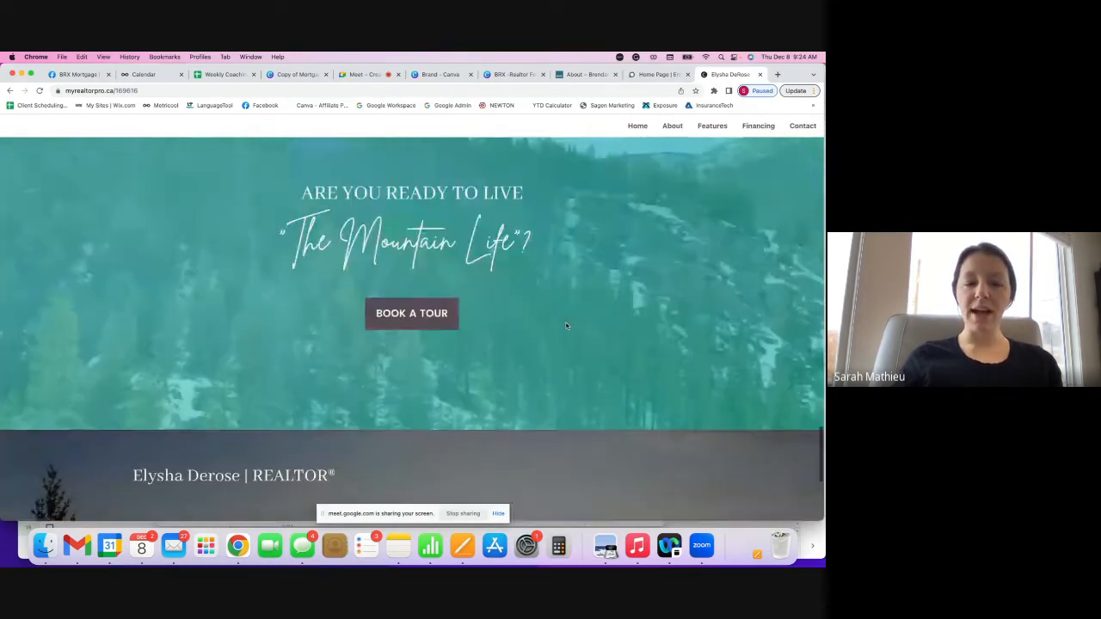
scroll(565, 322, "up", 5)
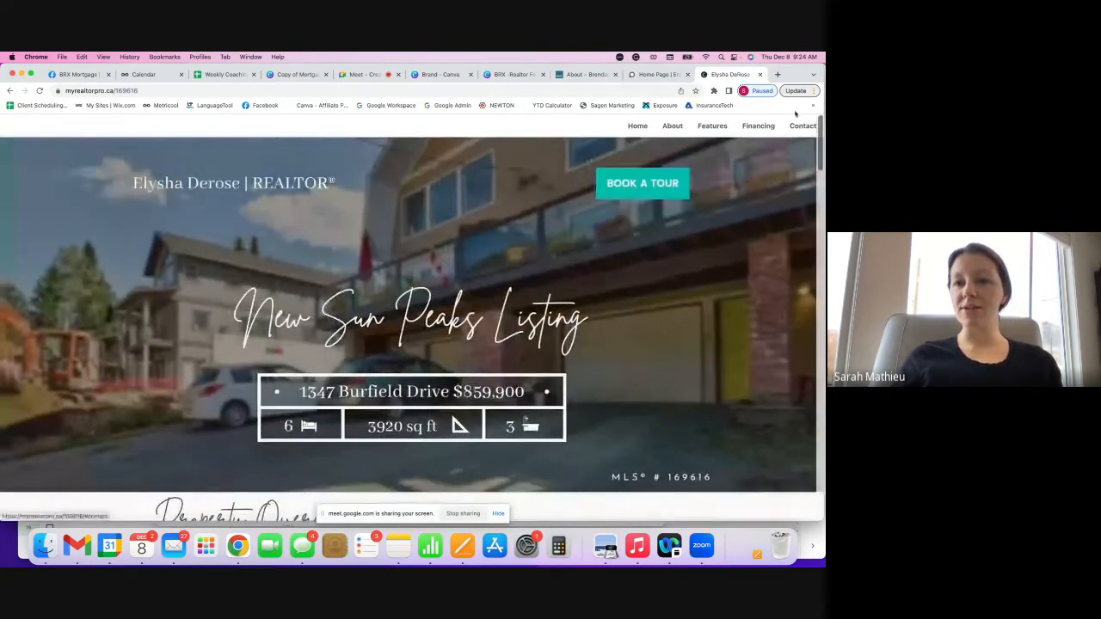
left_click(777, 74)
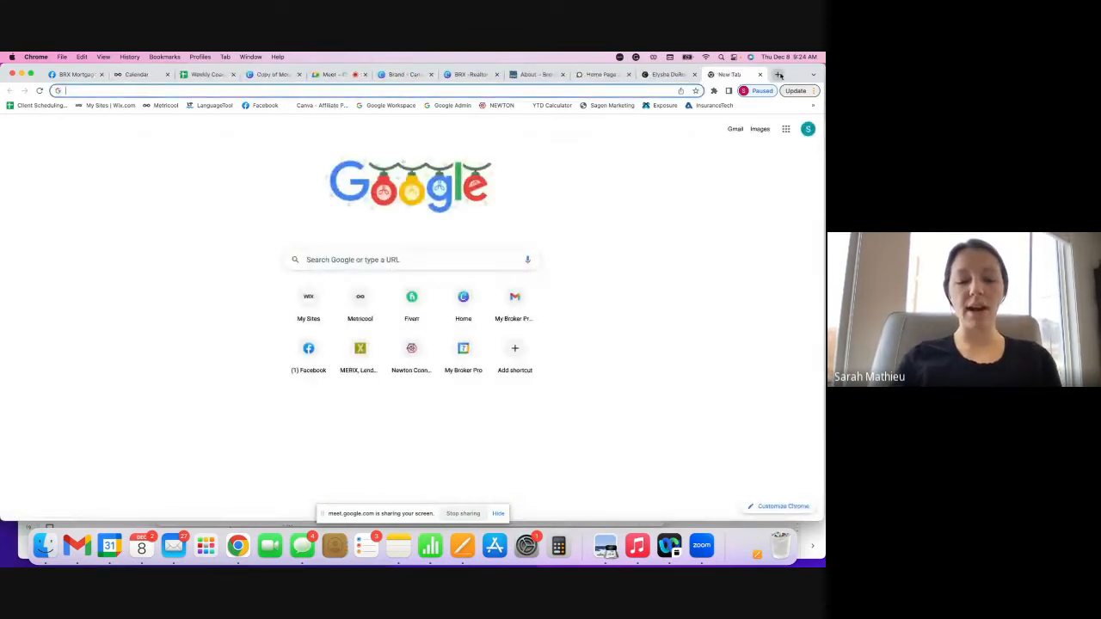
- Load myrealtorpro.ca/bsredemo, scroll it down to the Contact footer, then return to the Canva design
type("my")
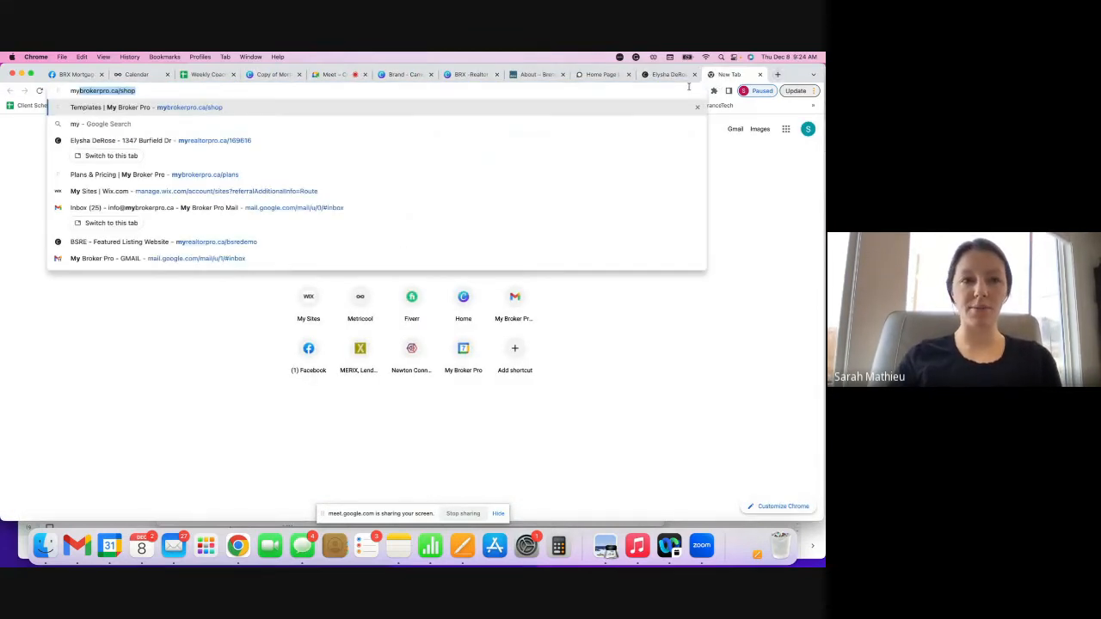
type("real")
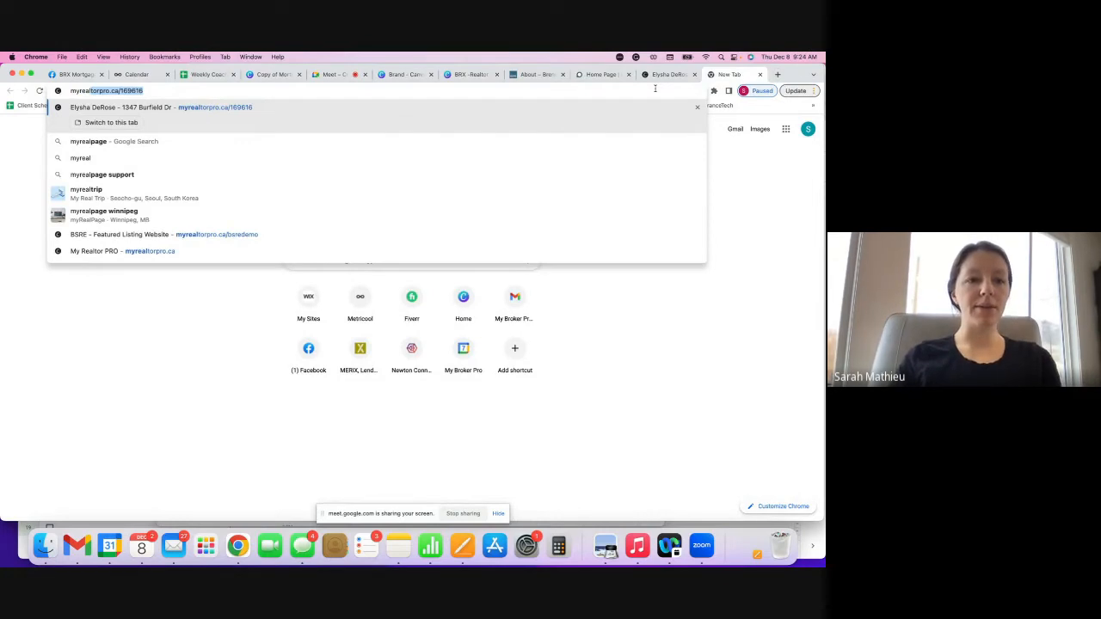
type("torp")
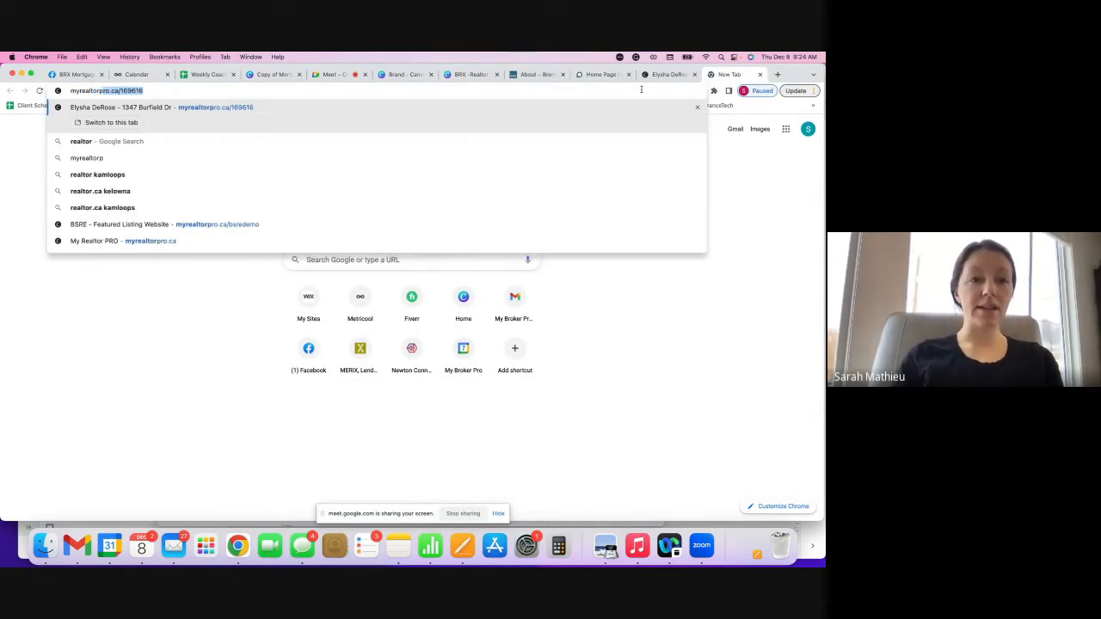
type("ro.ca/")
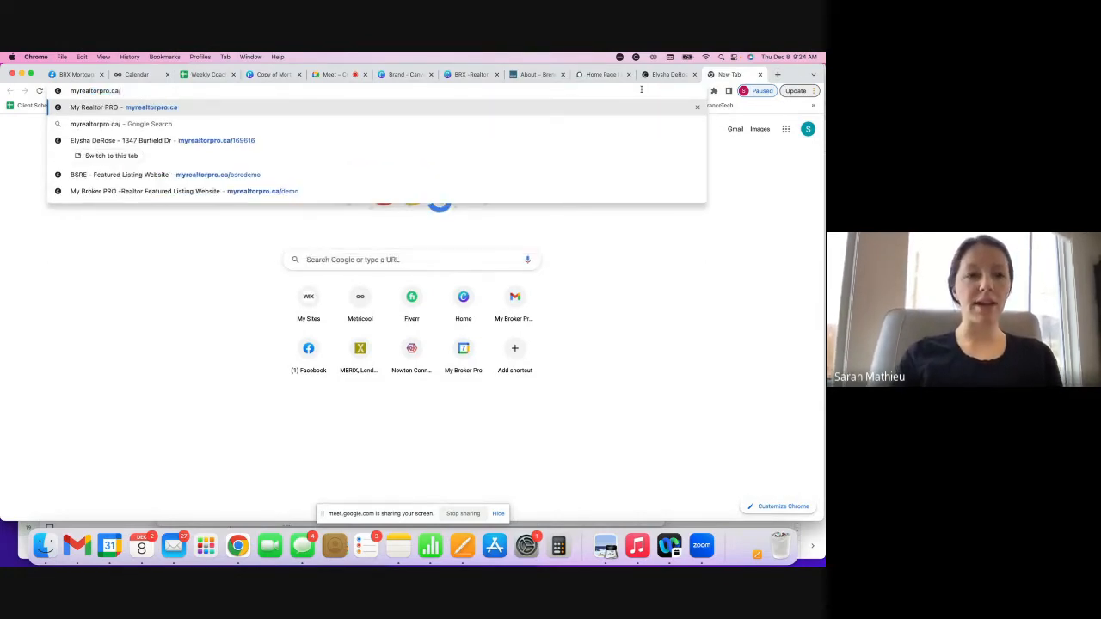
type("bsredemo")
key("Return")
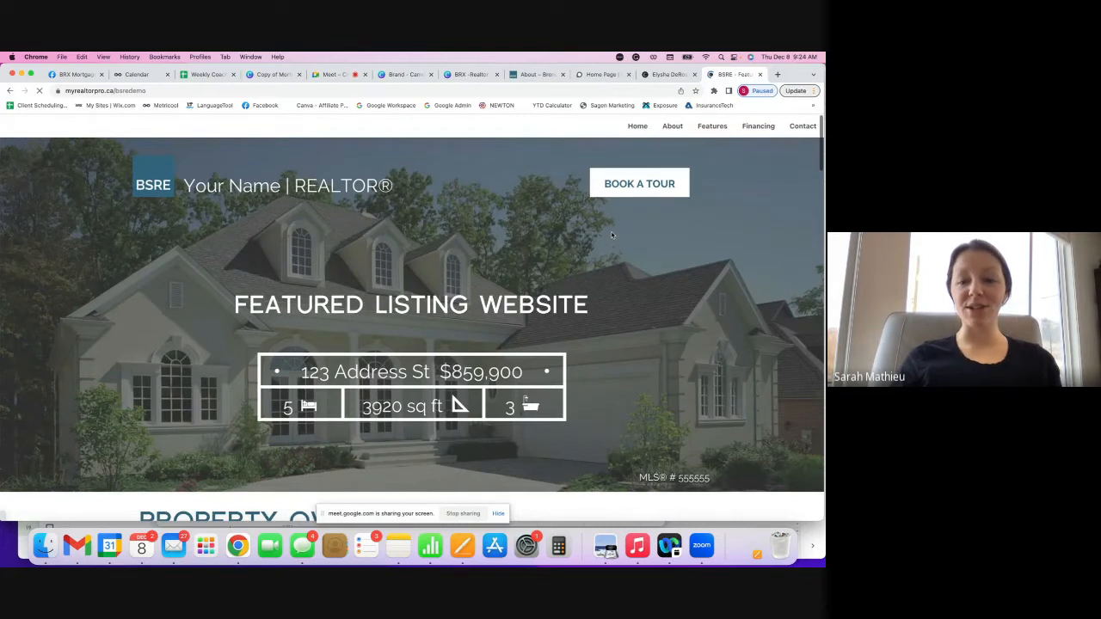
scroll(611, 234, "down", 5)
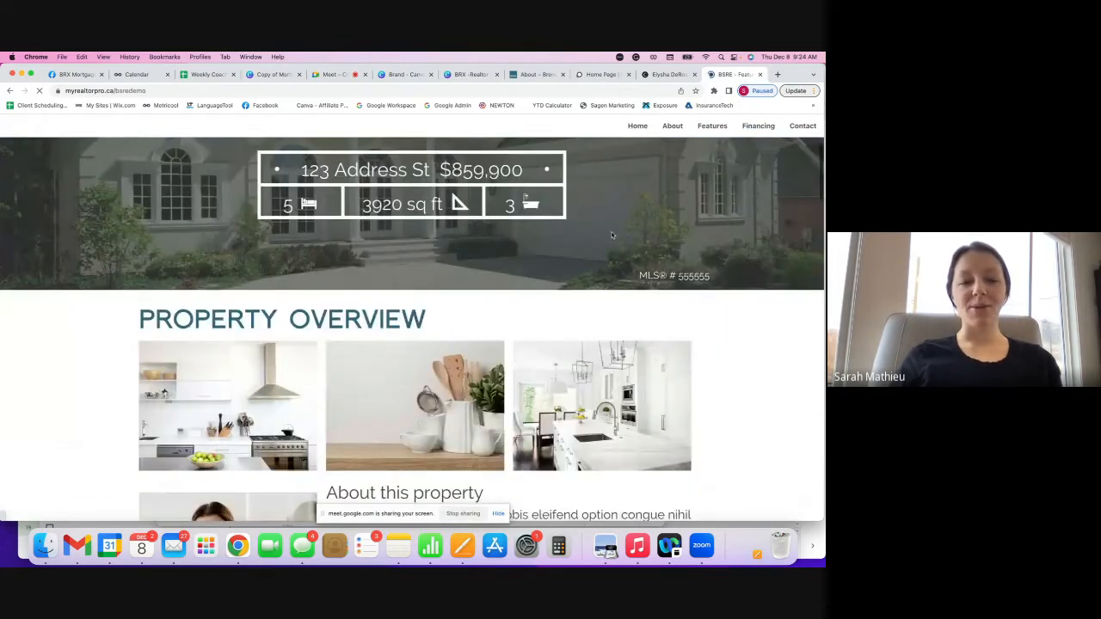
scroll(612, 234, "down", 15)
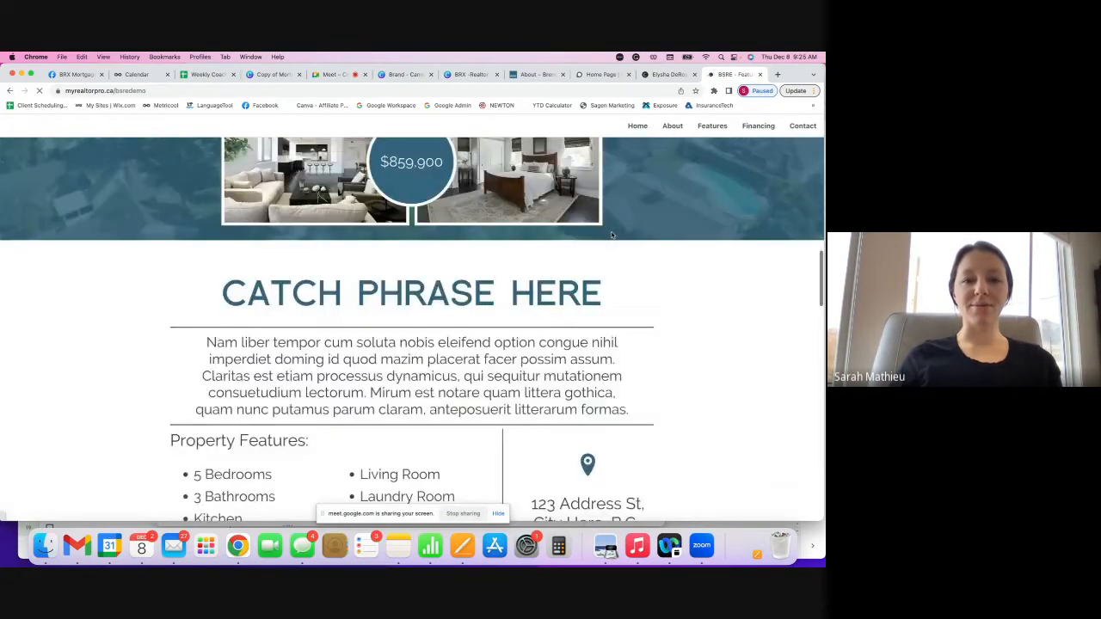
scroll(612, 235, "down", 5)
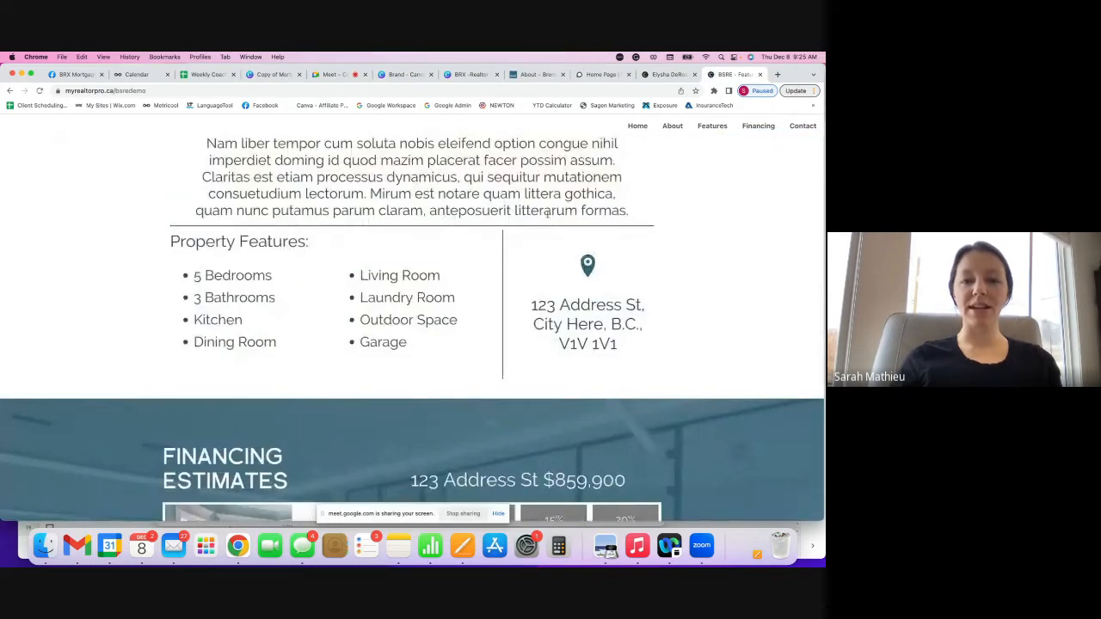
scroll(547, 216, "down", 15)
scroll(547, 215, "down", 15)
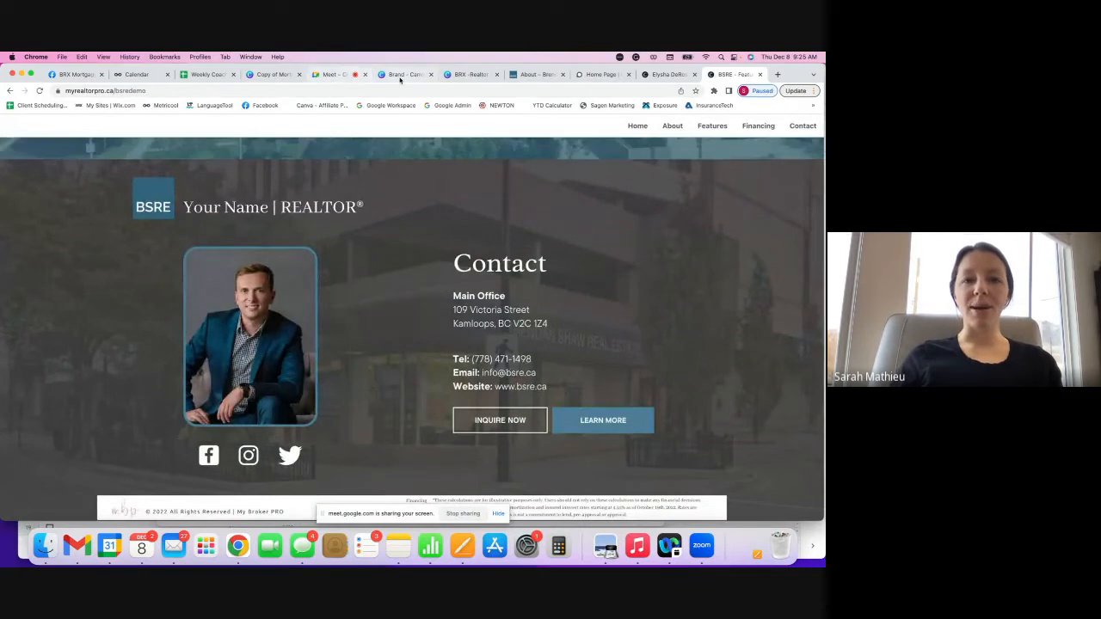
left_click(480, 76)
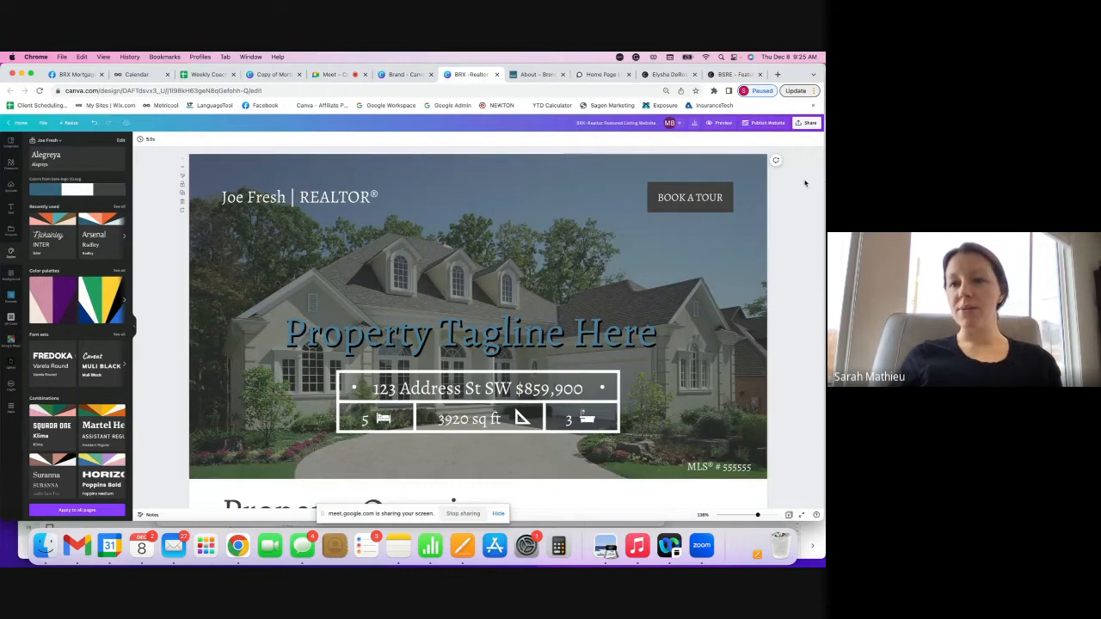
- Open Canva's Publish Website options and choose 'Purchase a new domain' for the listing site
left_click(770, 125)
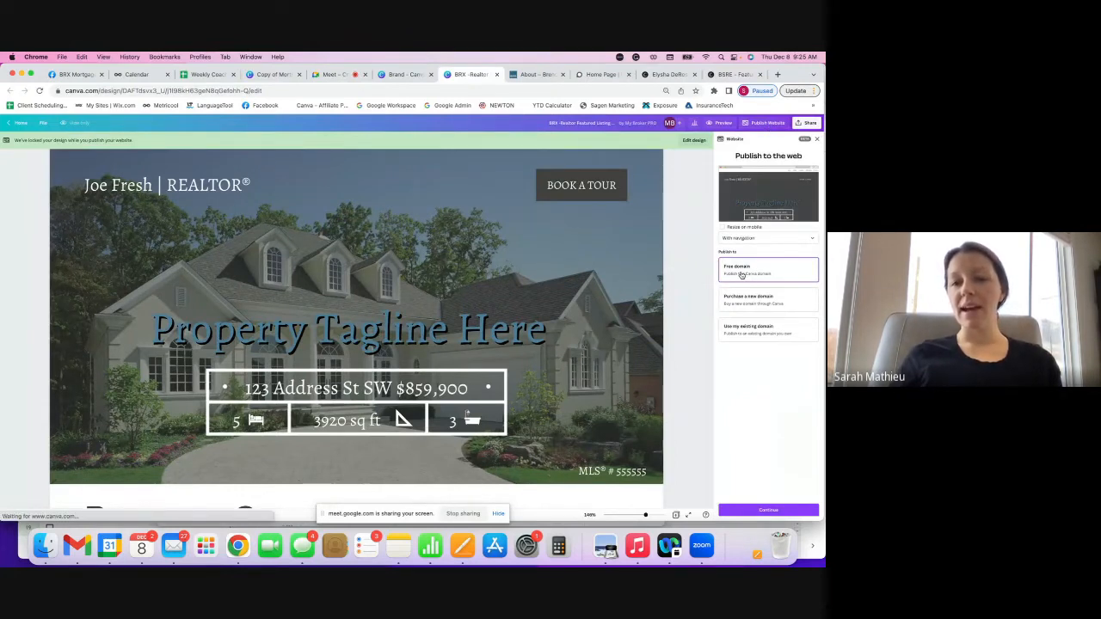
left_click(777, 74)
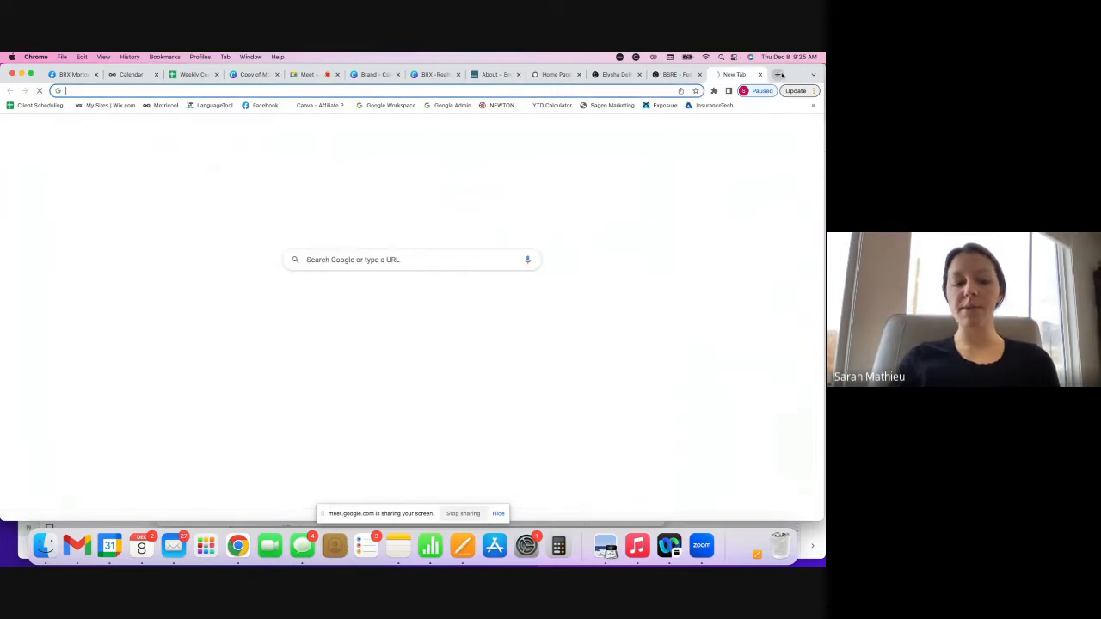
type("brx.my.canva.site/marketing/#home")
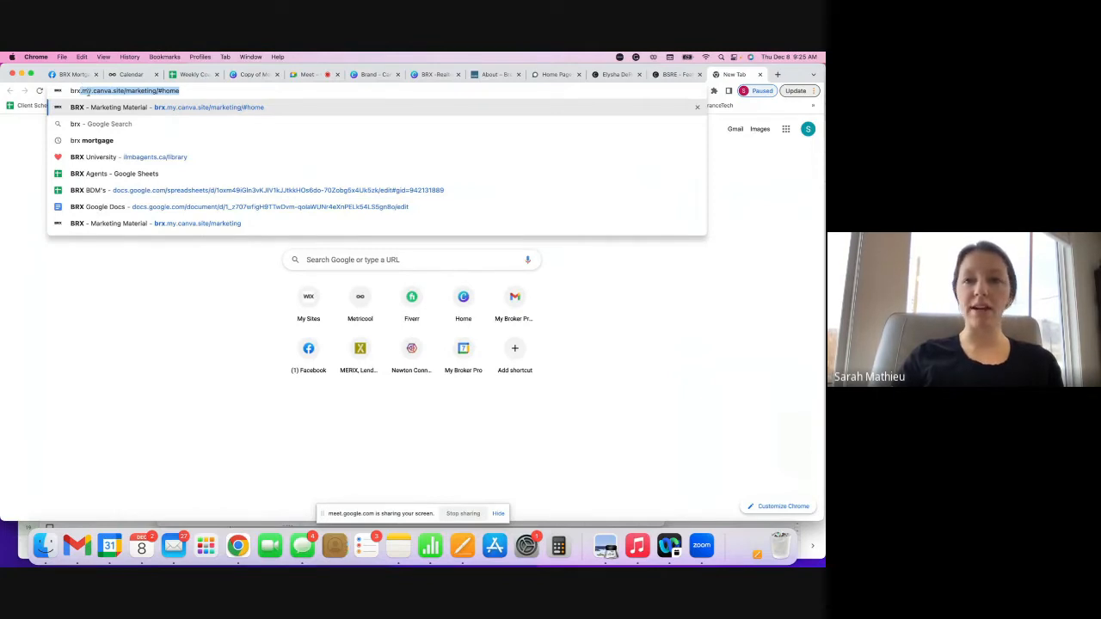
left_click(612, 74)
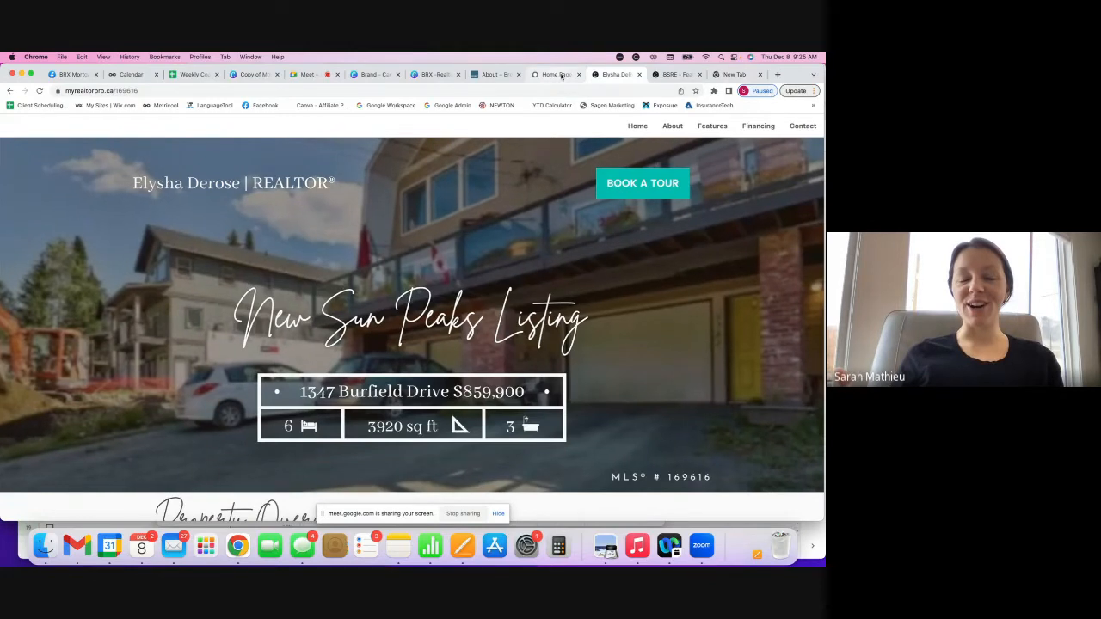
left_click(441, 75)
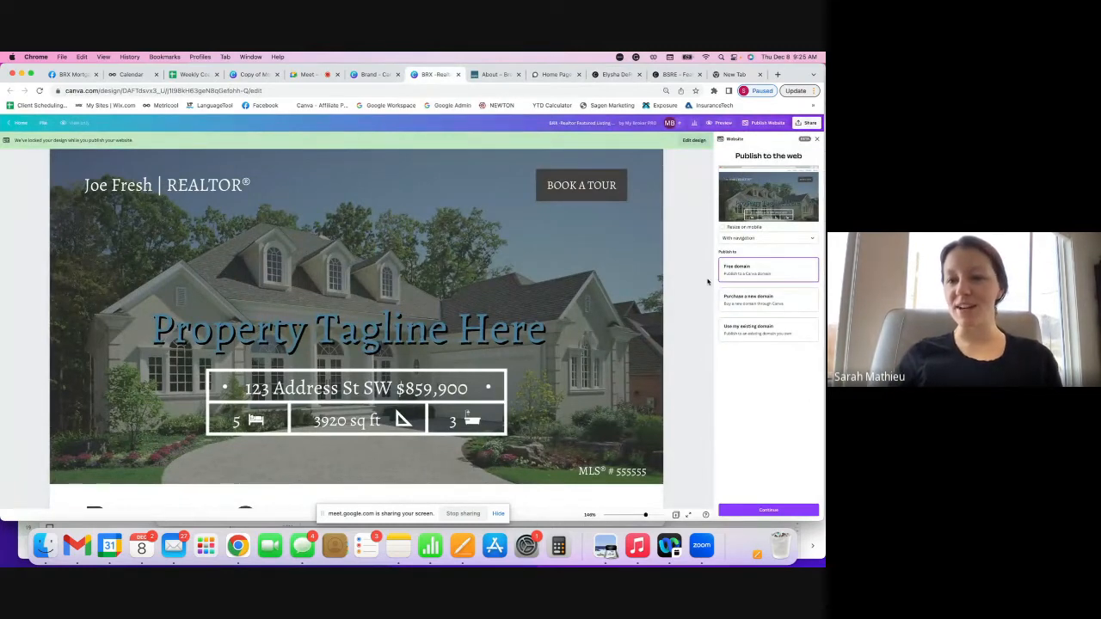
scroll(702, 302, "down", 1)
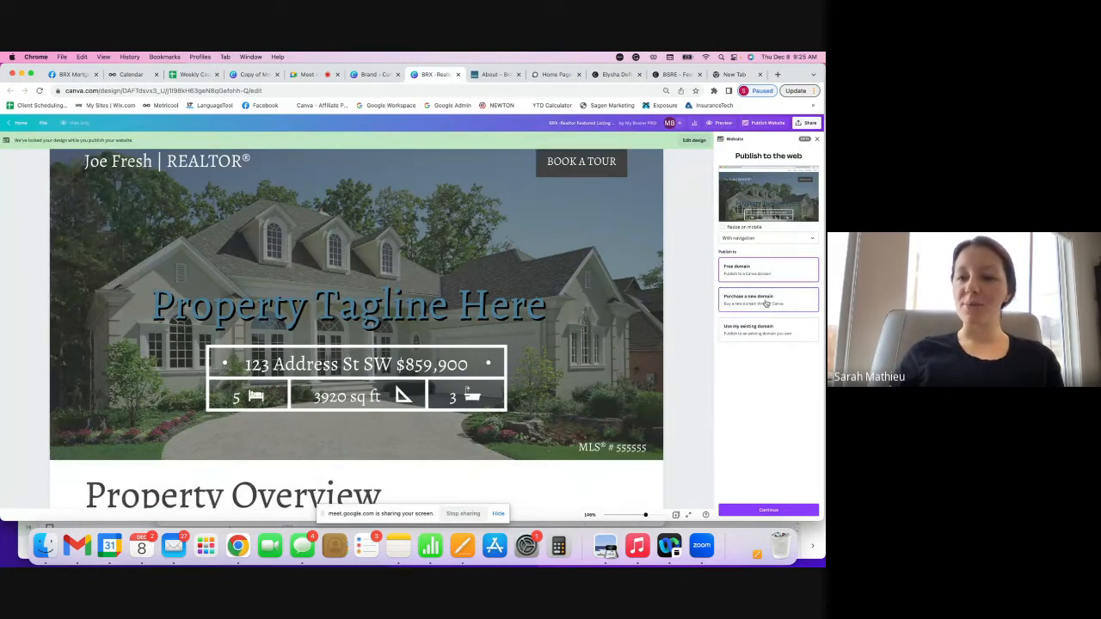
left_click(793, 302)
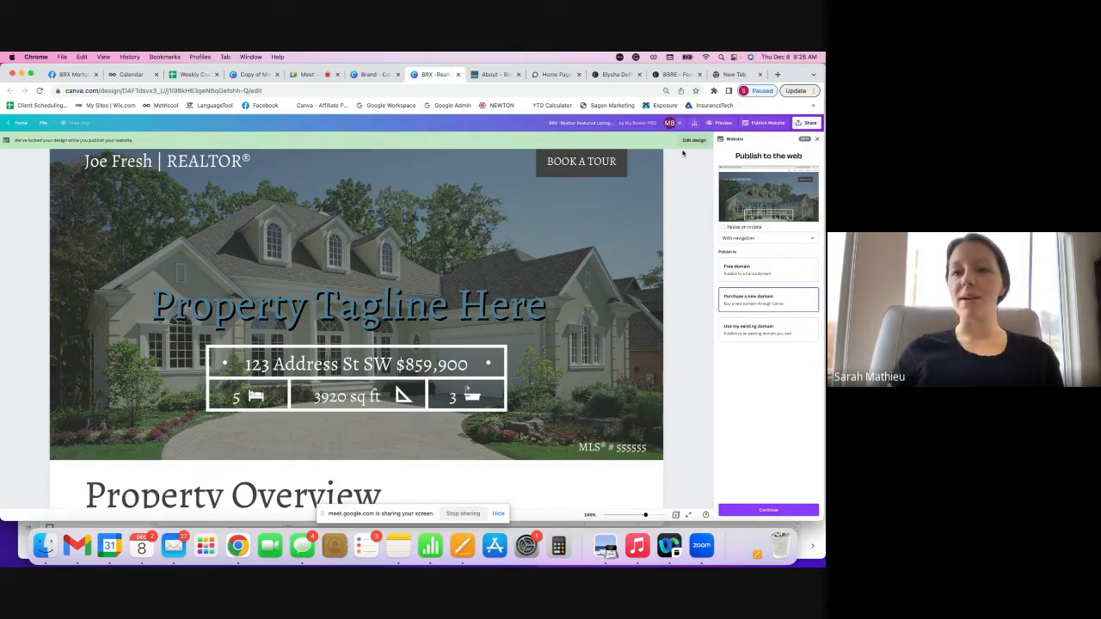
left_click(618, 74)
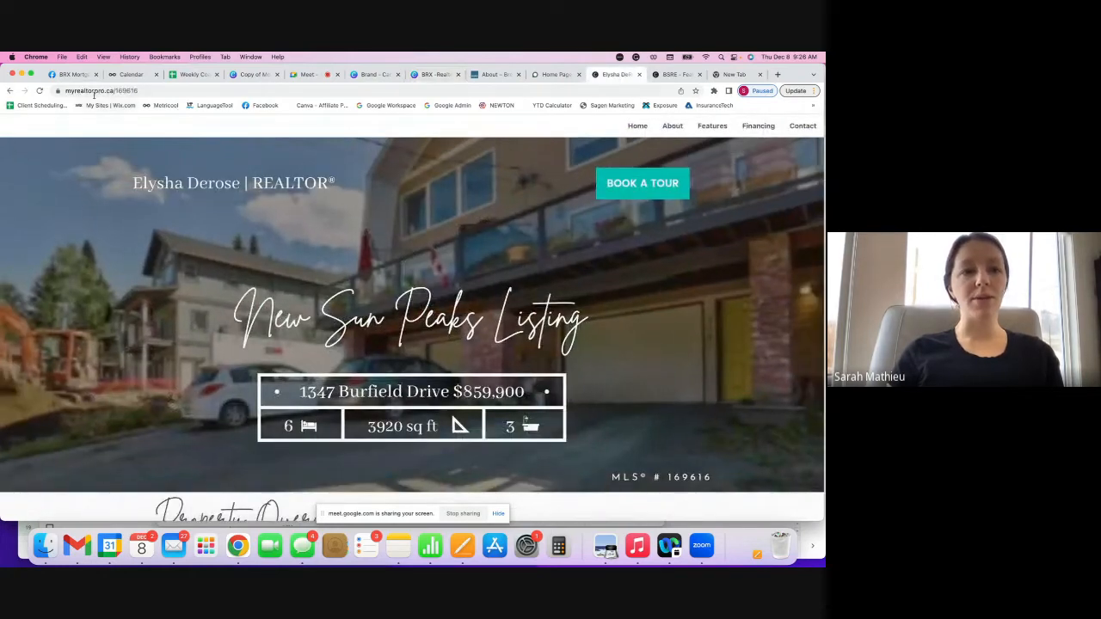
- Compare the address paths of the live /169616 site and the /bsredemo demo
left_click_drag(142, 91, 115, 88)
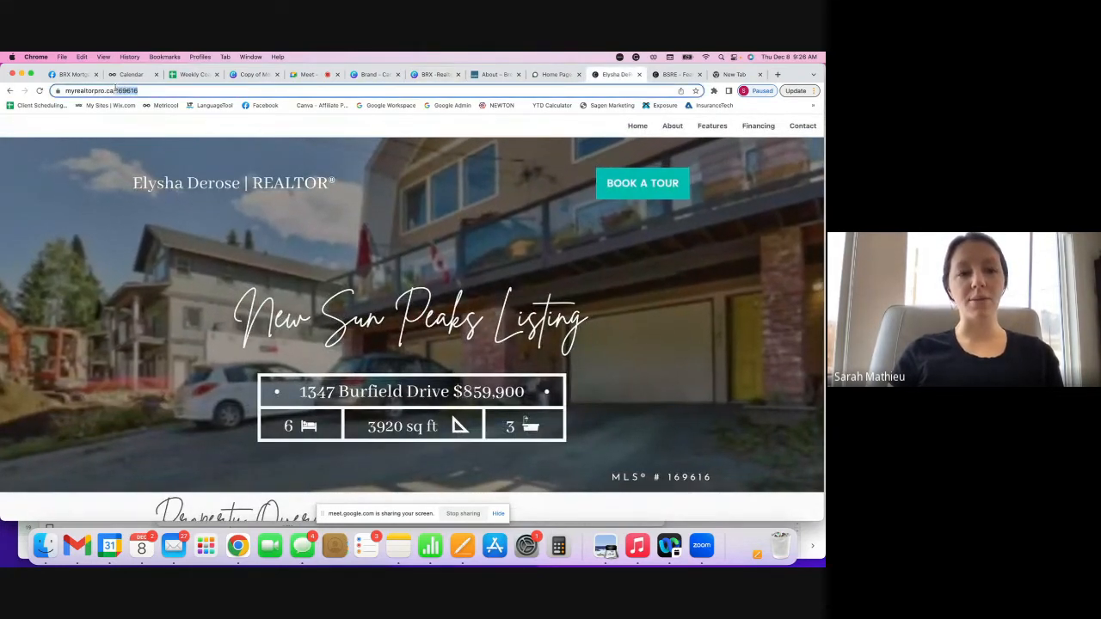
left_click(136, 90)
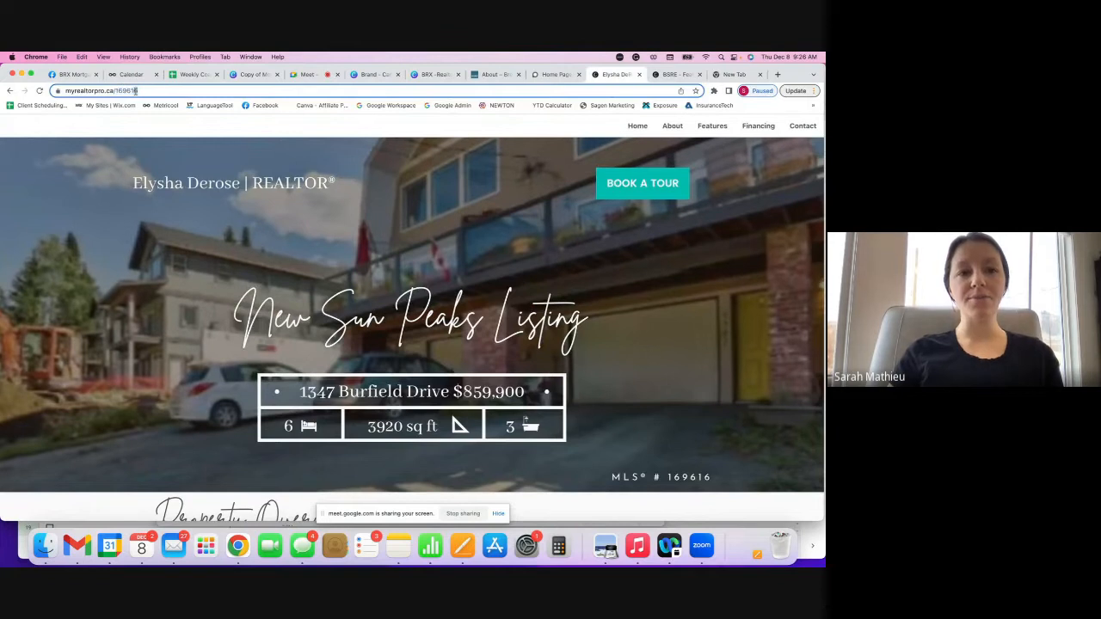
key("ctrl+Tab")
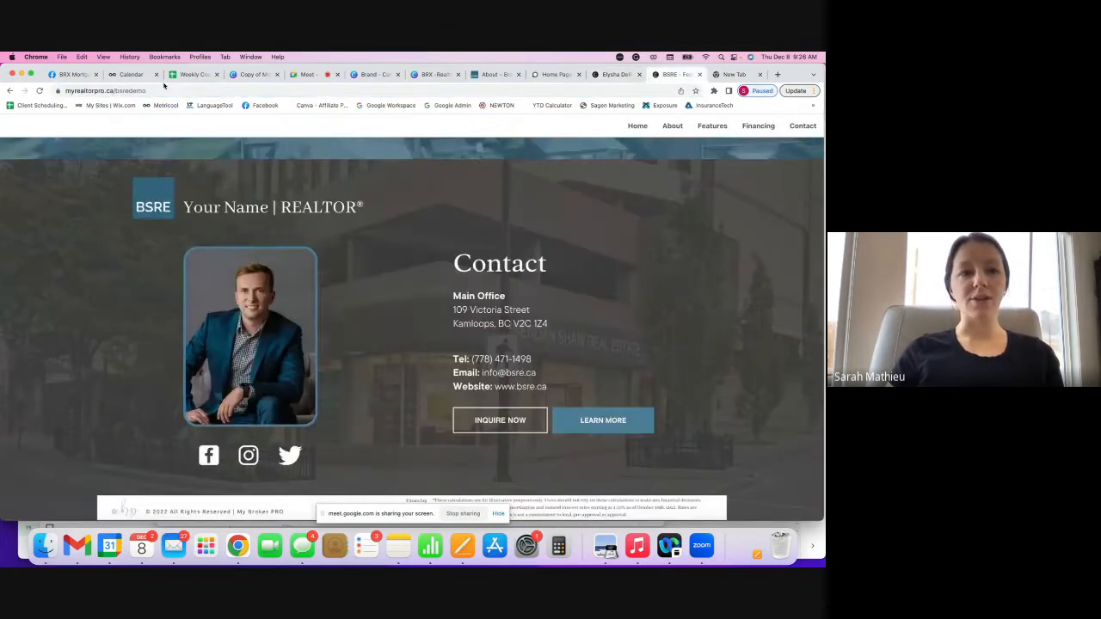
left_click_drag(146, 91, 116, 89)
left_click(616, 75)
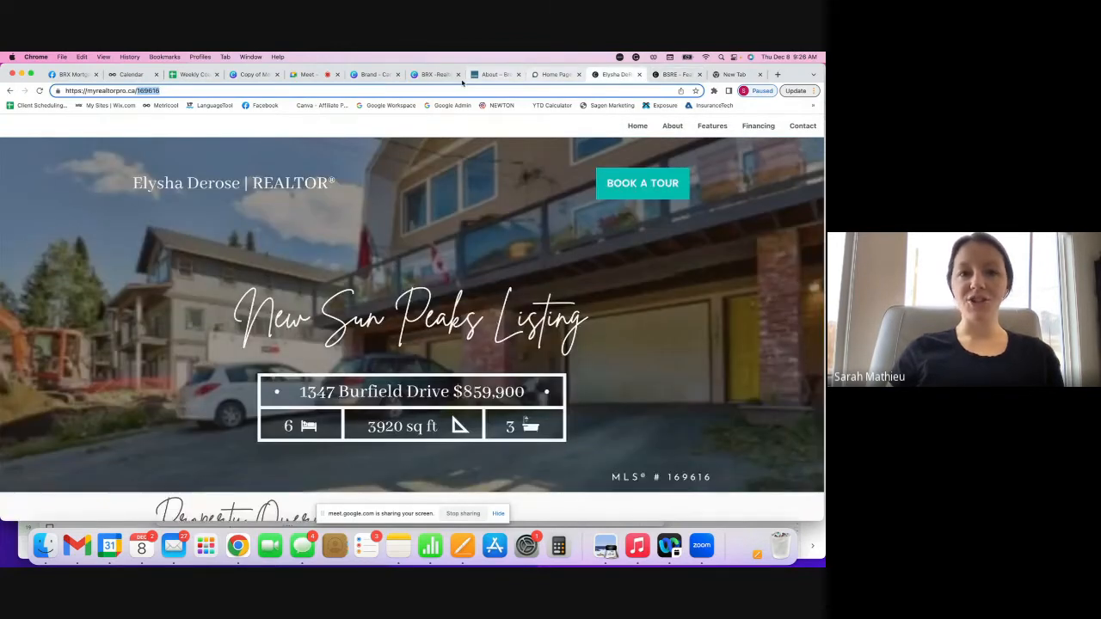
- Return to the Google Meet call and admit everyone waiting to join
left_click(314, 76)
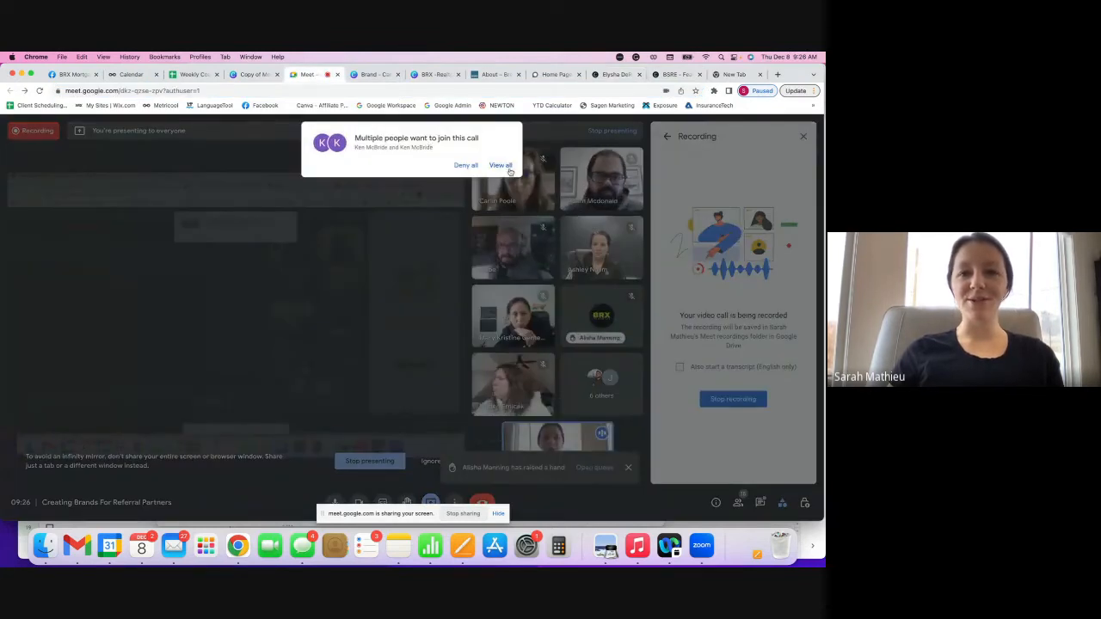
left_click(500, 165)
left_click(498, 233)
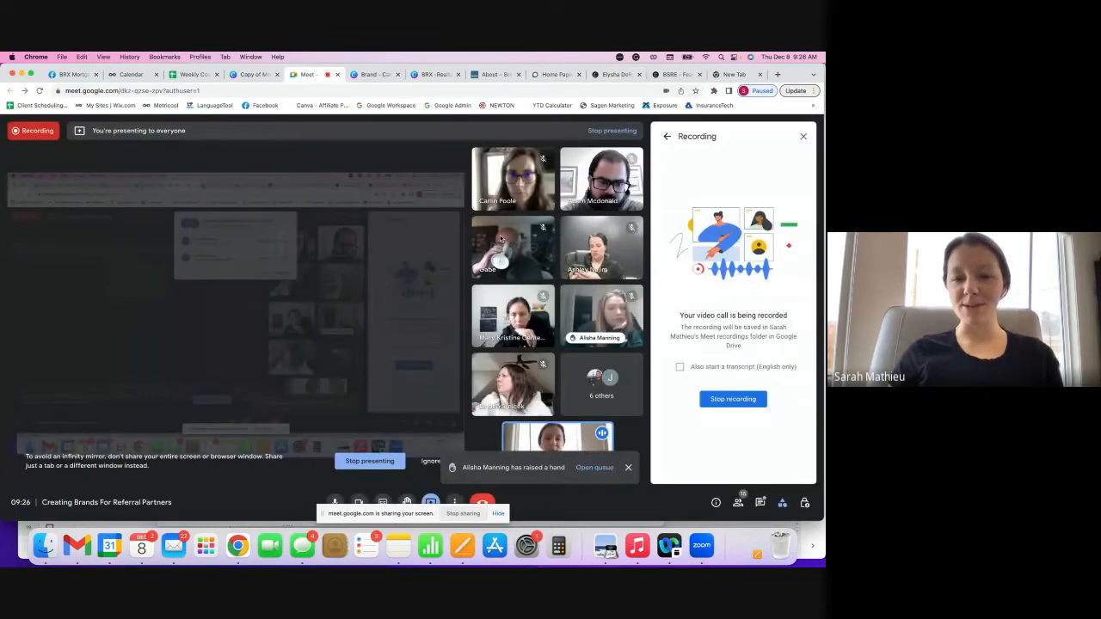